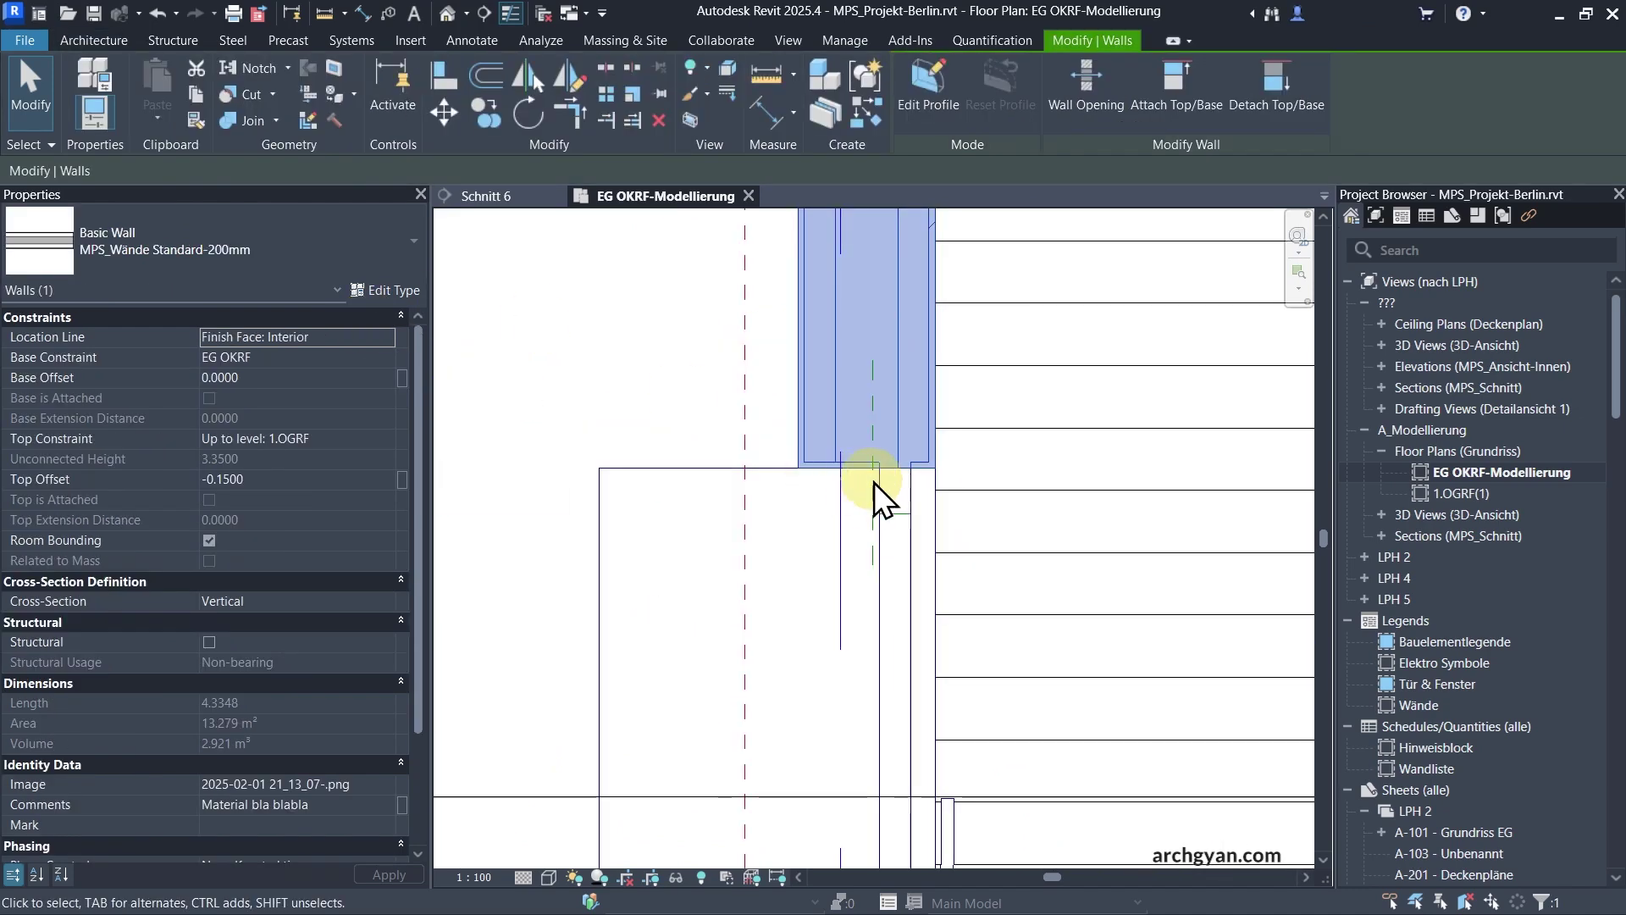
# Open the layer structure of the MPS_Wände Standard-200mm wall type and check the Wraps settings of its two outermost finish layers.
pyautogui.scroll(-2, 874, 479)
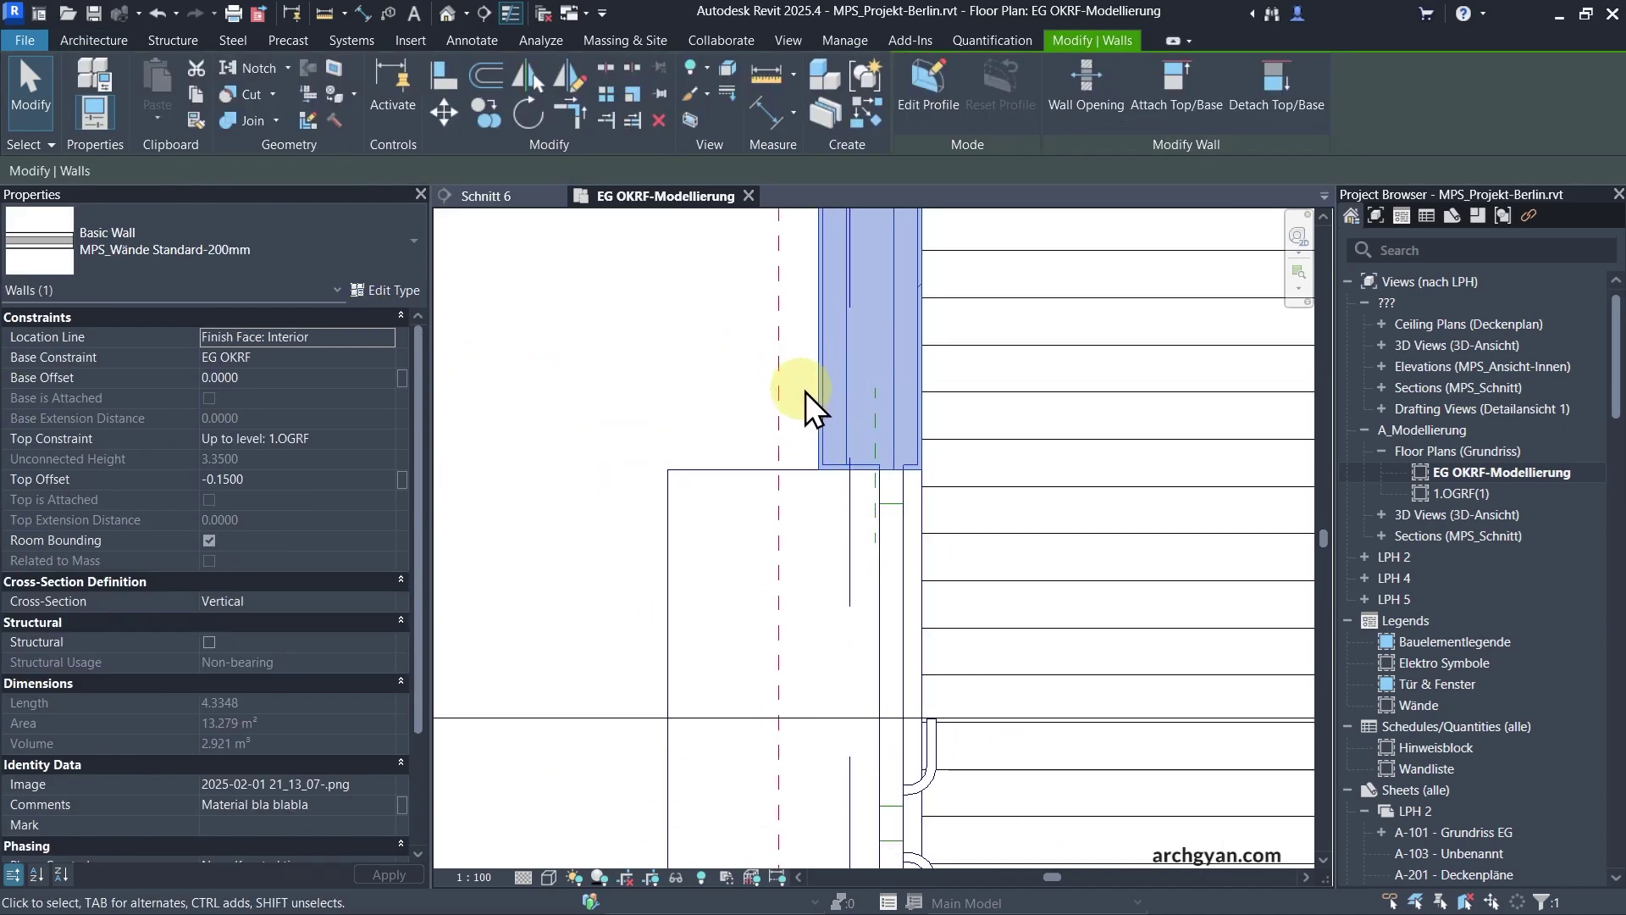
pyautogui.click(660, 375)
pyautogui.click(865, 376)
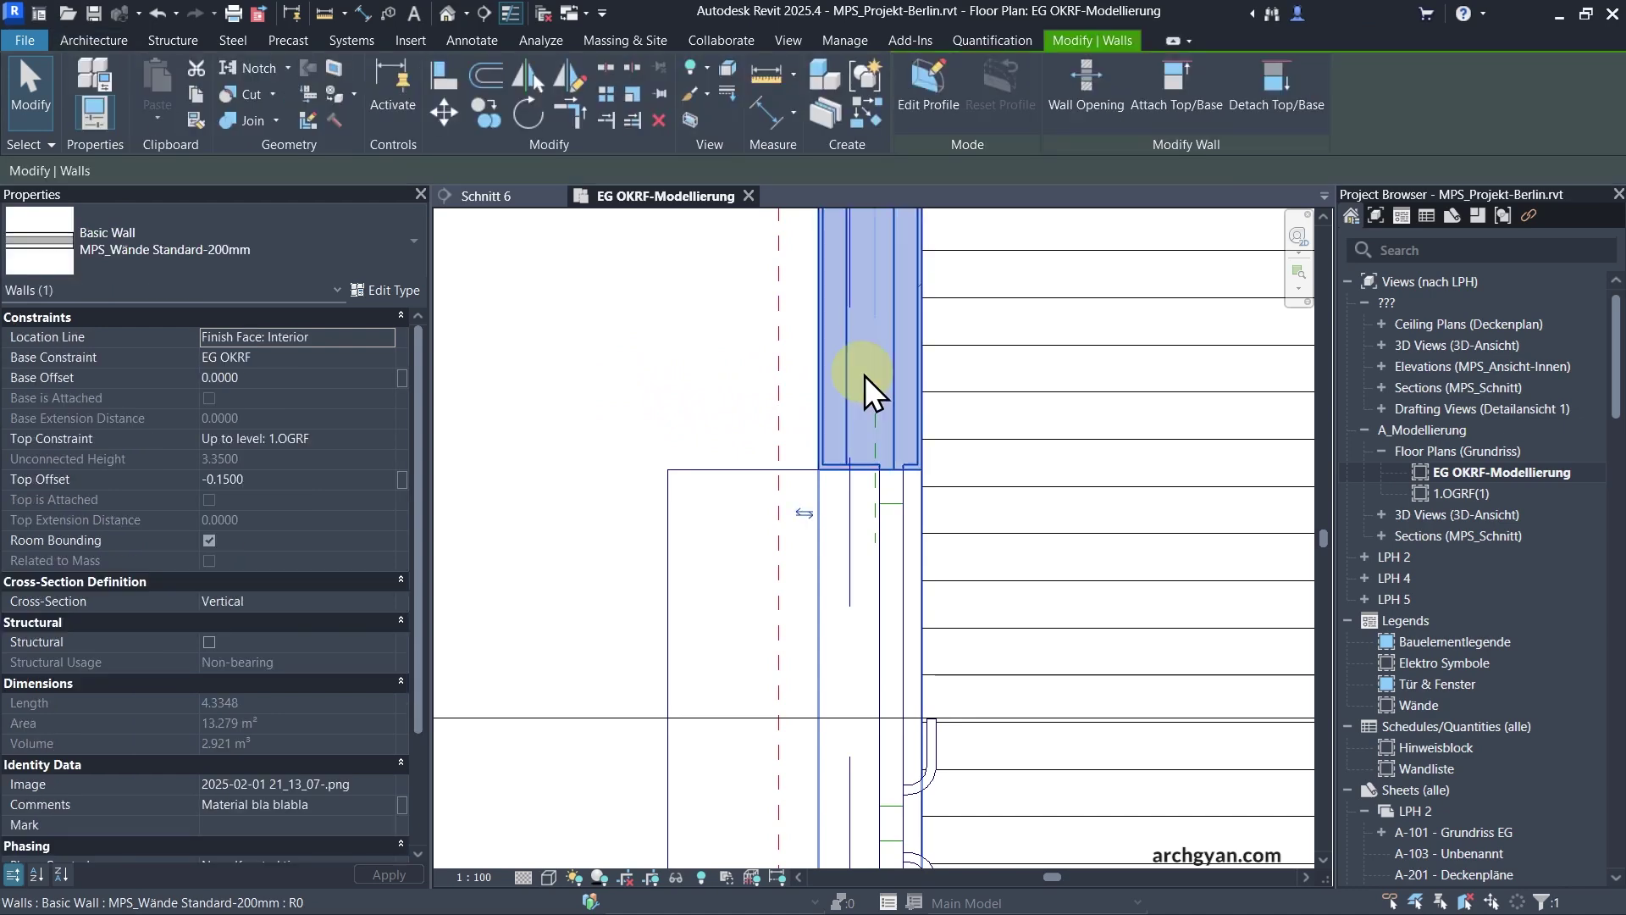
pyautogui.click(388, 294)
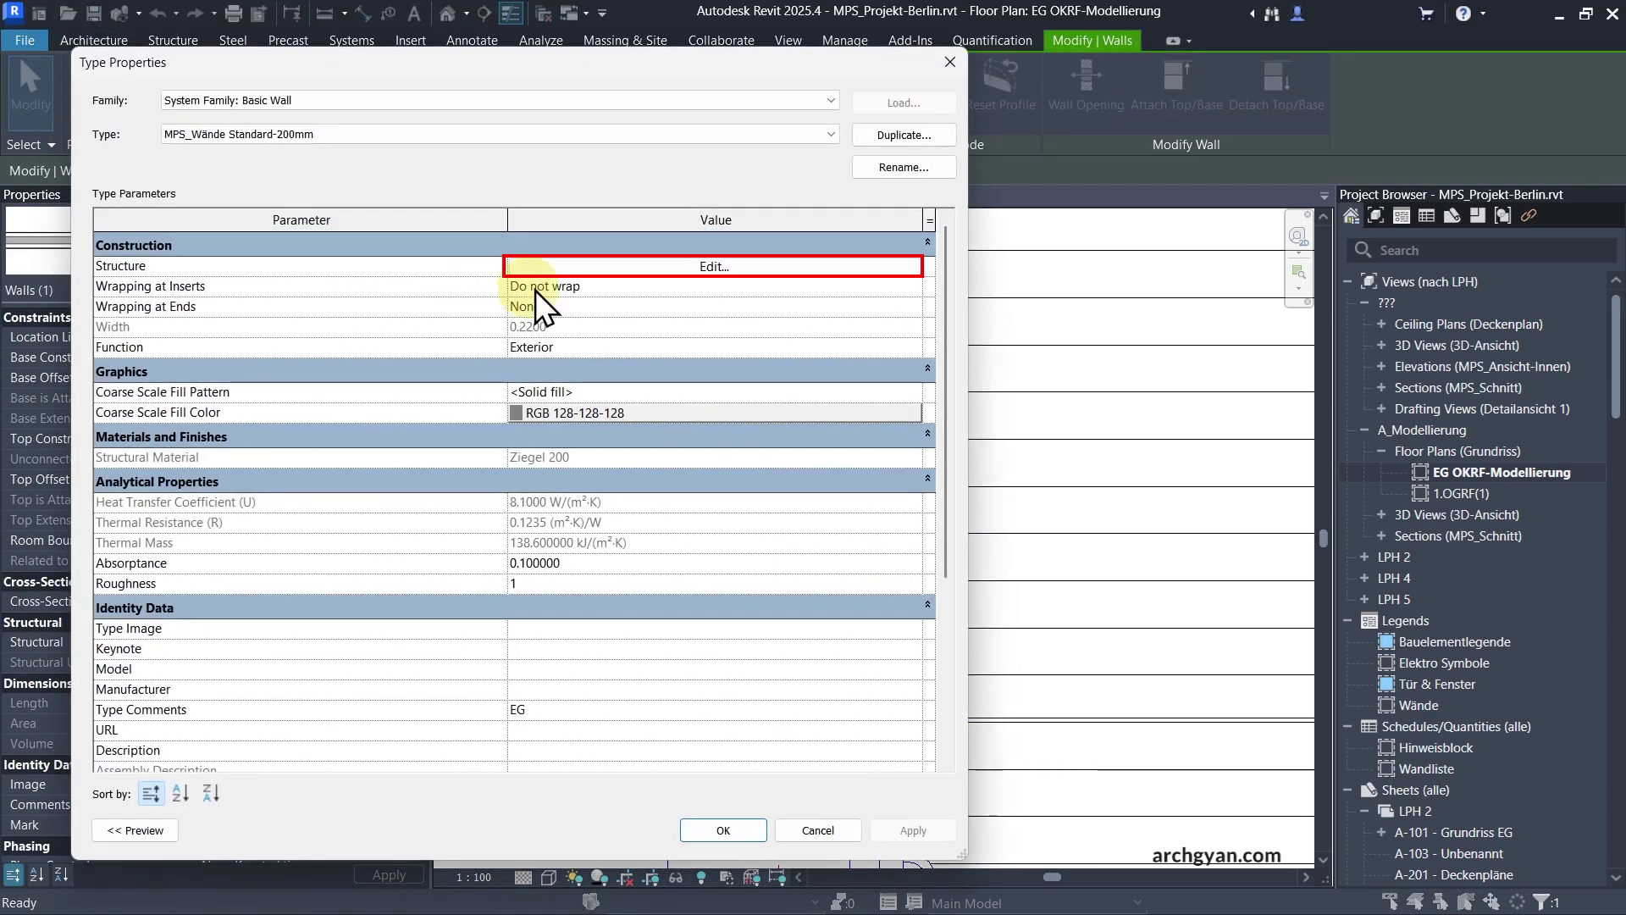
pyautogui.click(662, 271)
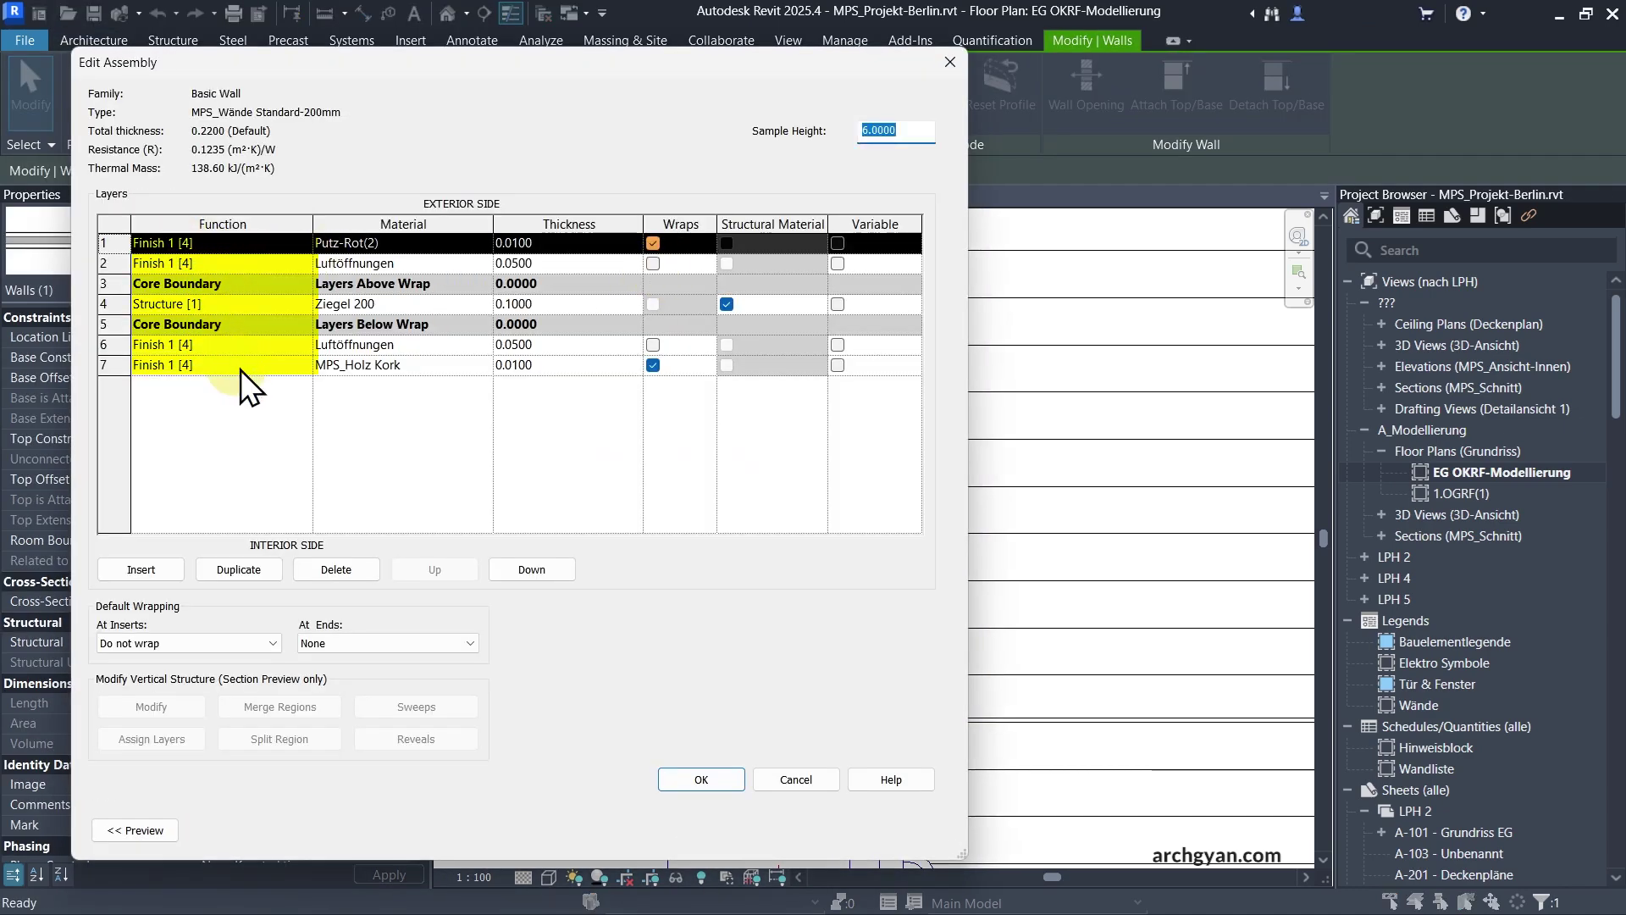
pyautogui.moveTo(413, 68); pyautogui.dragTo(719, 94)
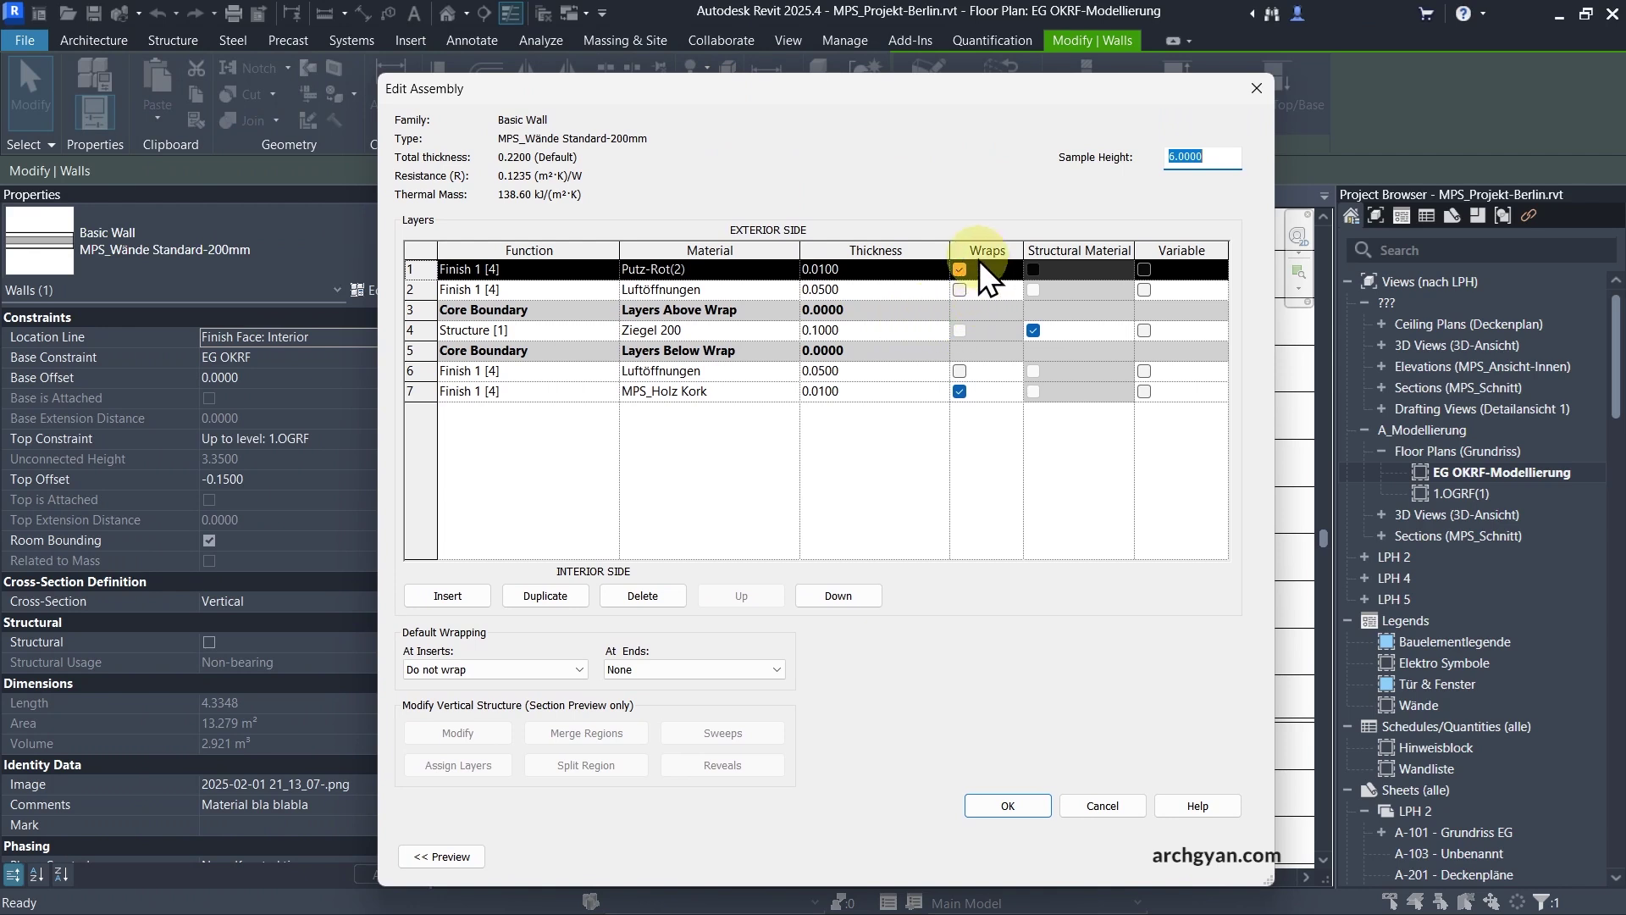
pyautogui.click(960, 269)
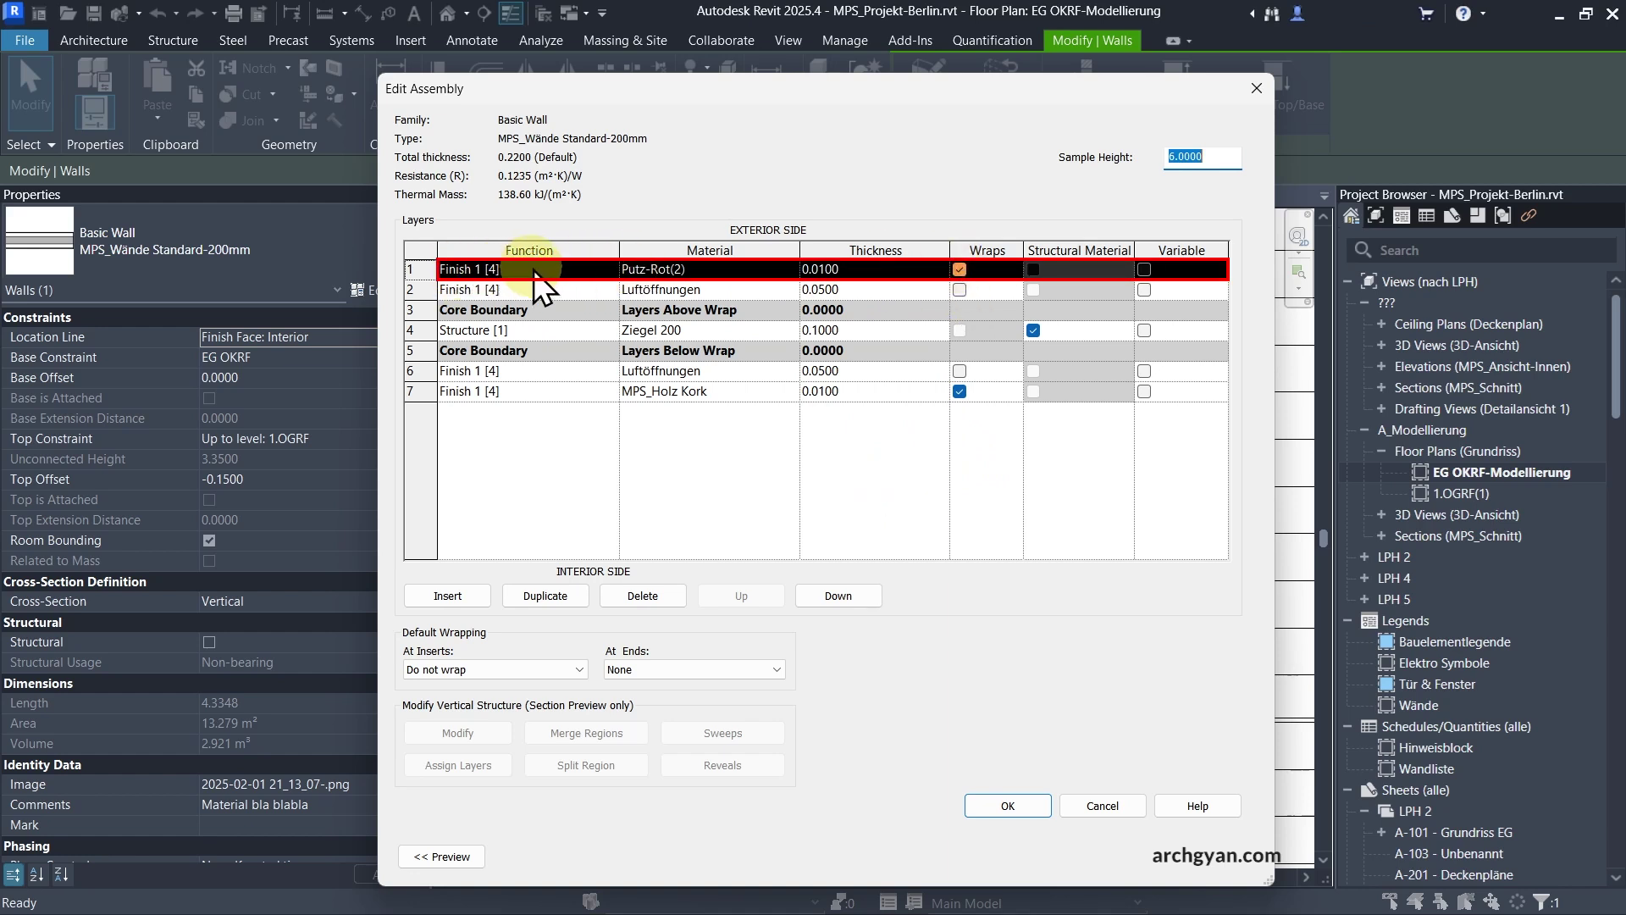
pyautogui.click(507, 394)
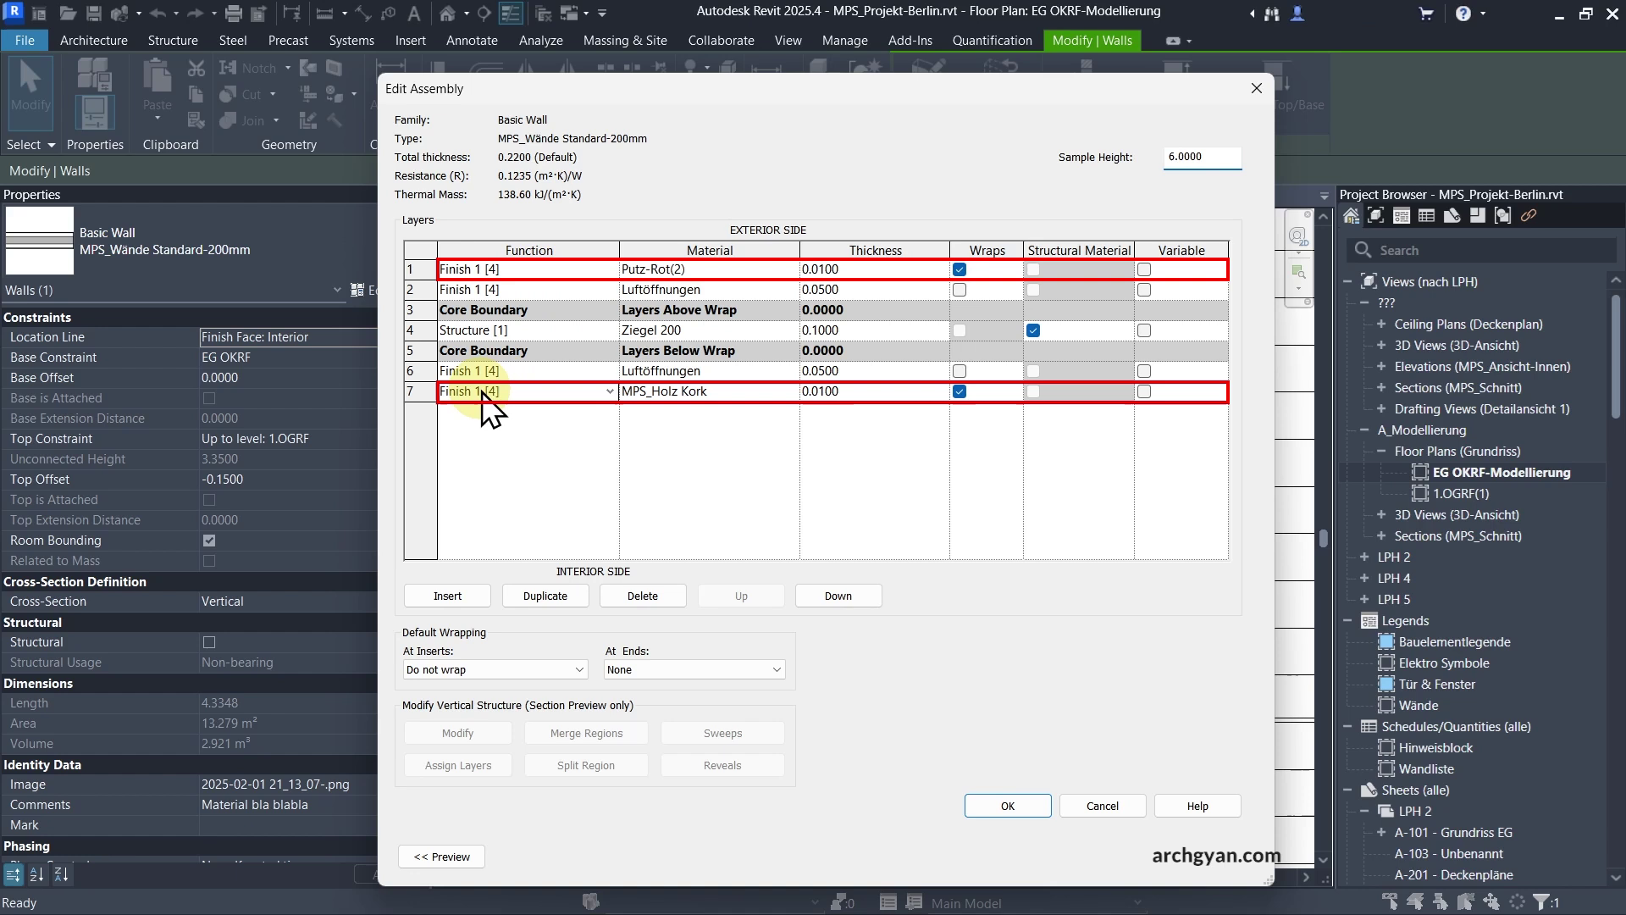
pyautogui.click(416, 393)
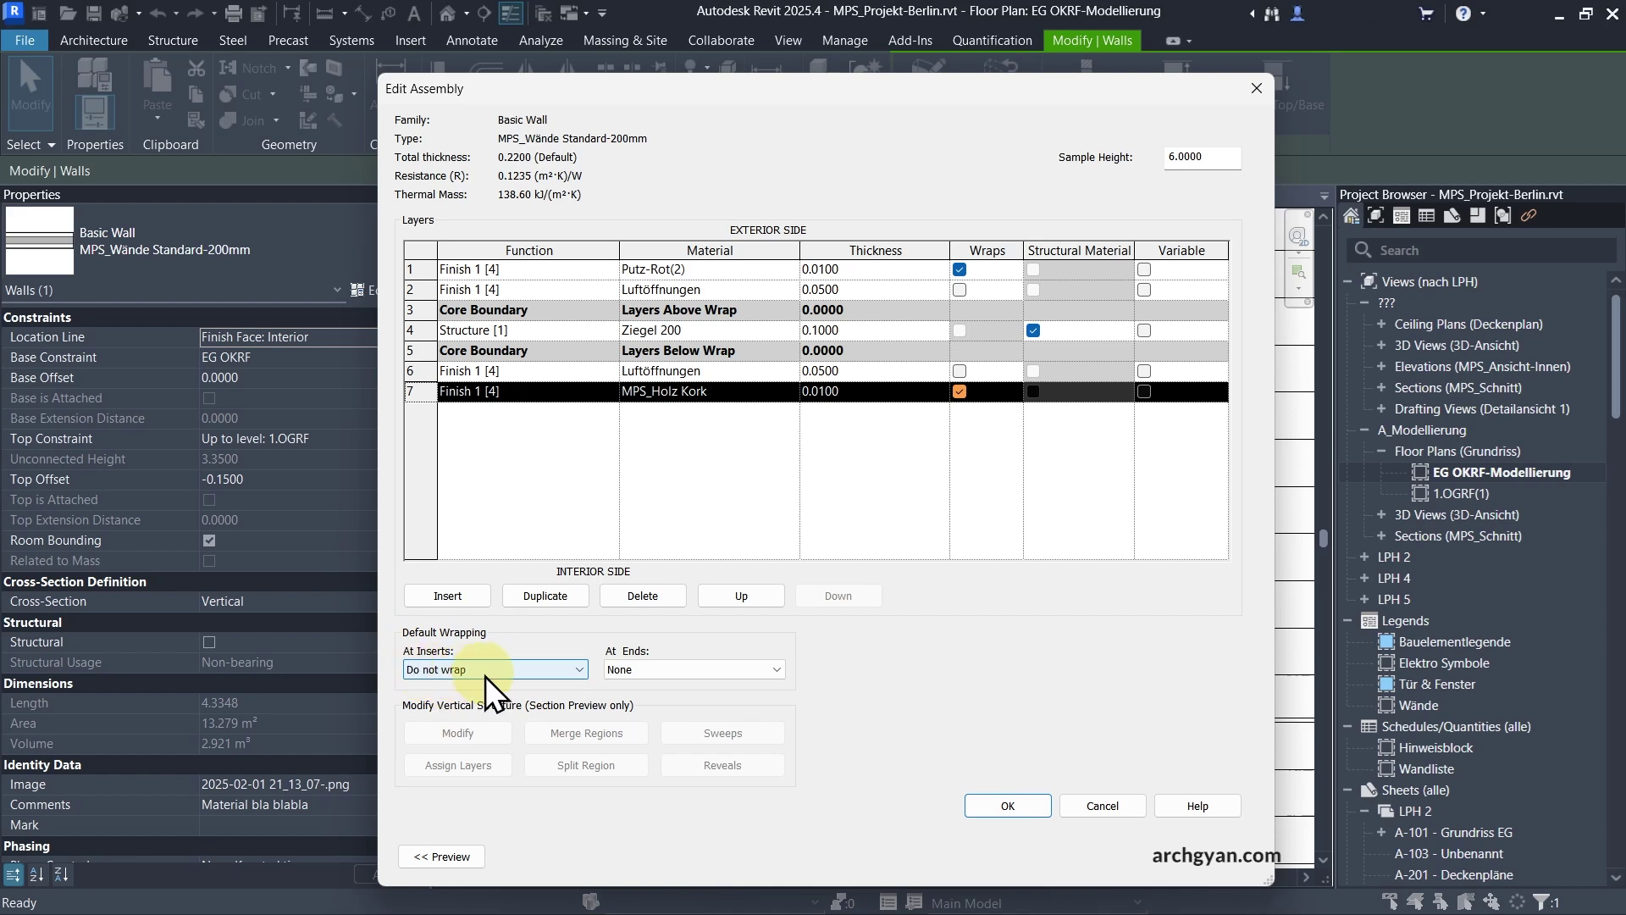
# Check the wall type's default wrapping options at inserts and ends, leaving them at Do not wrap and None, and close the type settings.
pyautogui.click(441, 676)
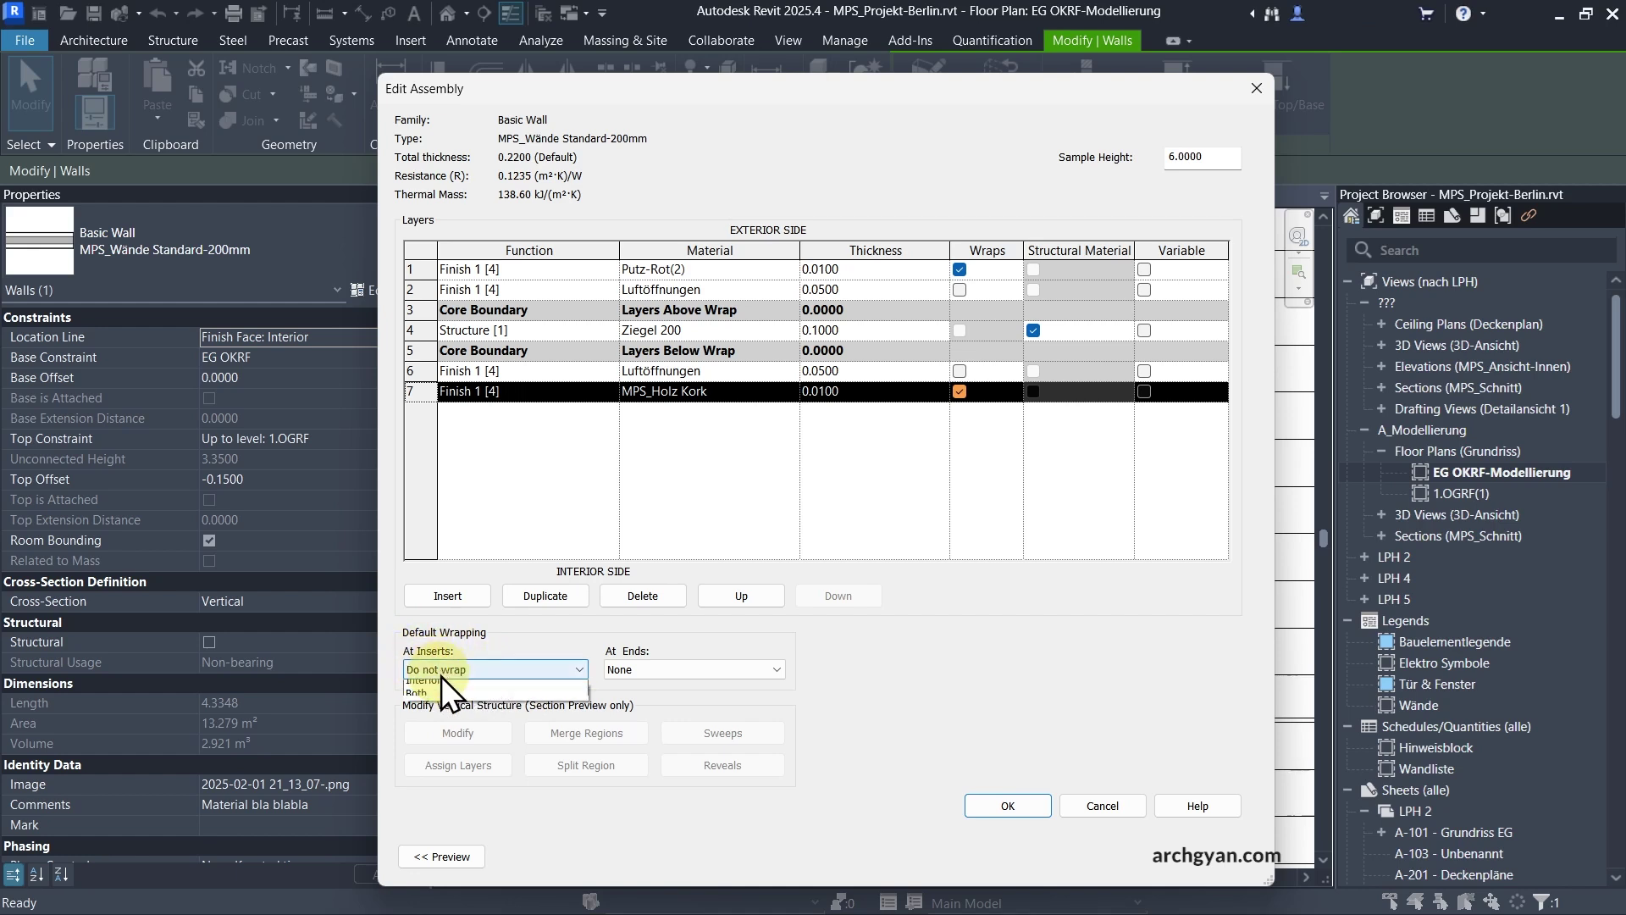
pyautogui.click(444, 681)
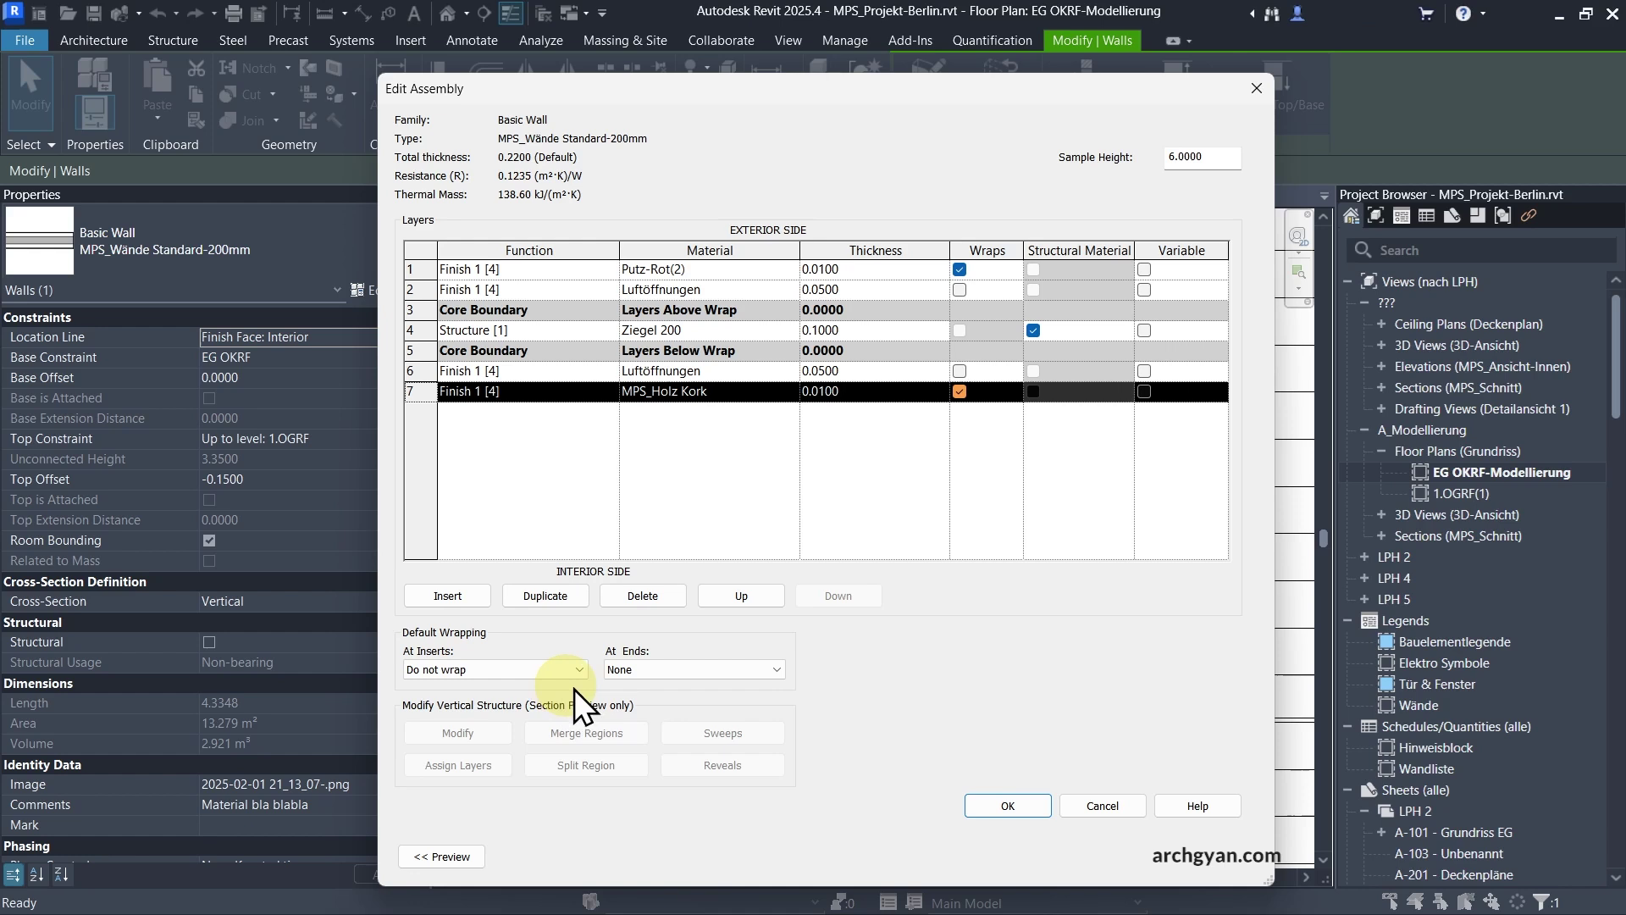
pyautogui.click(674, 676)
pyautogui.click(665, 668)
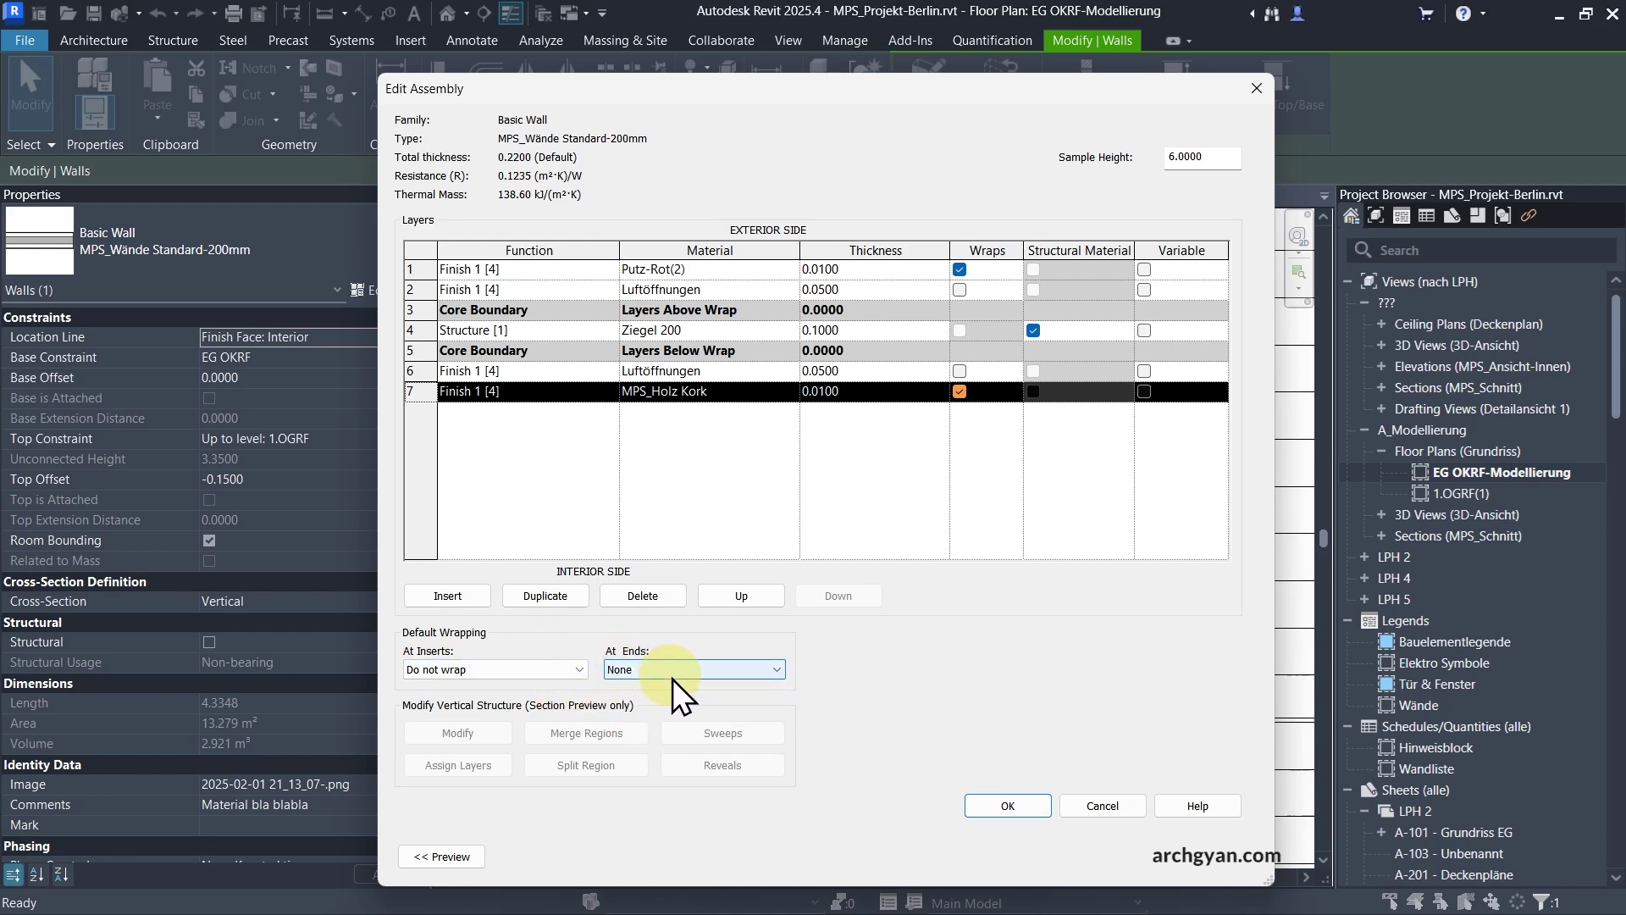
pyautogui.click(1006, 804)
pyautogui.click(1024, 851)
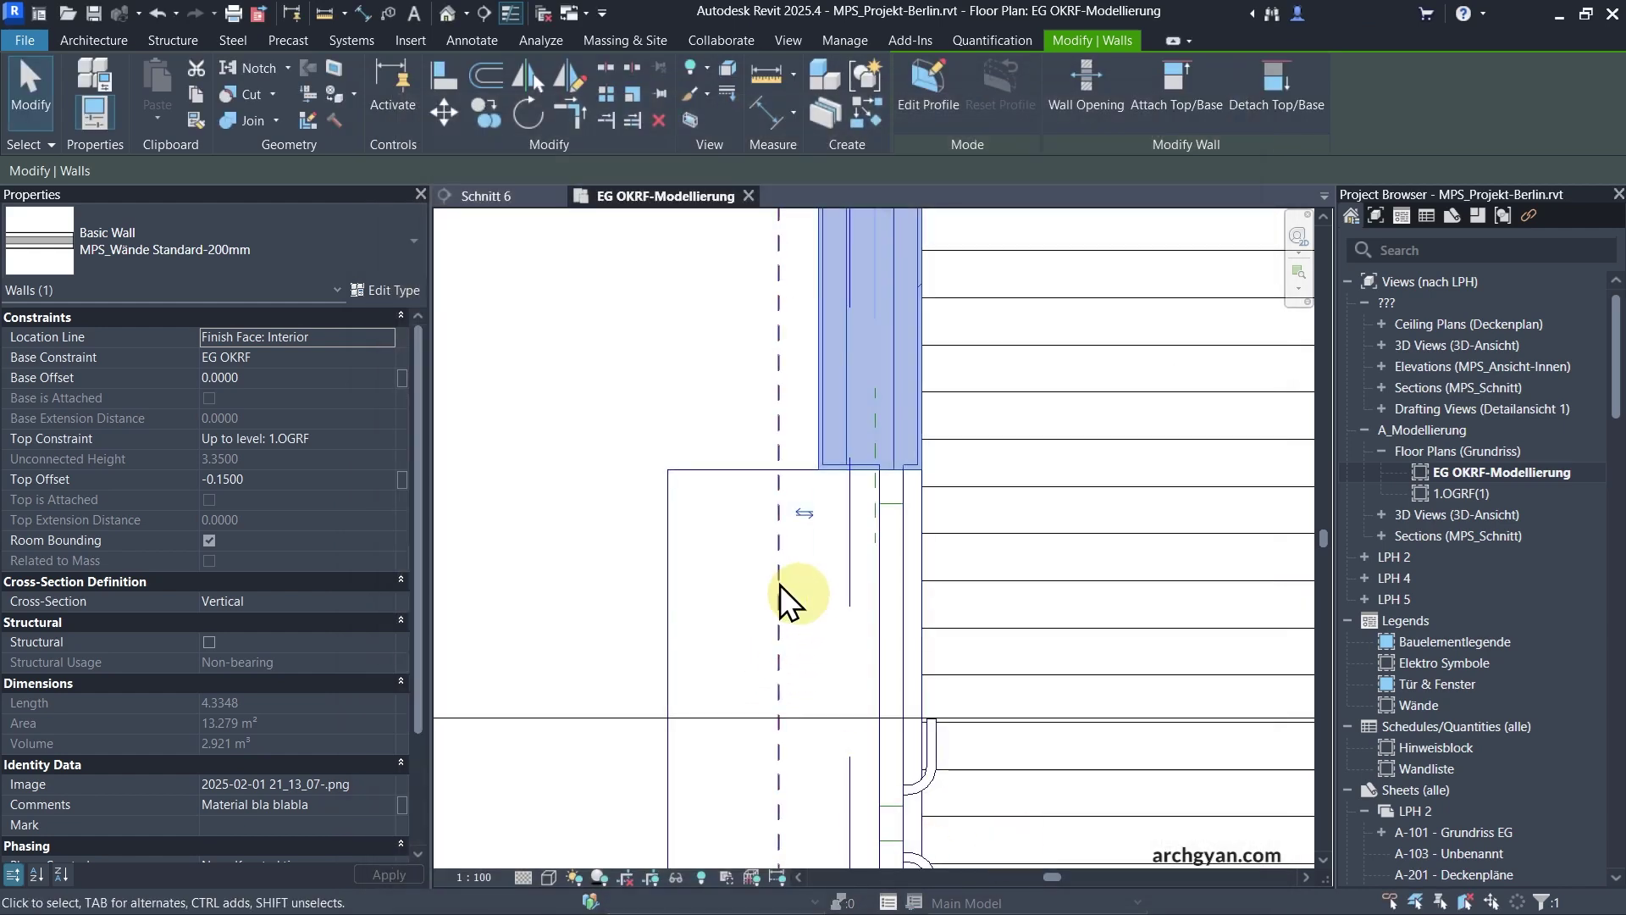
# Set the Wall Closure of the window type Typ 3 - 1500 b x 1200 h to Neither.
pyautogui.scroll(-2, 873, 342)
pyautogui.click(677, 626)
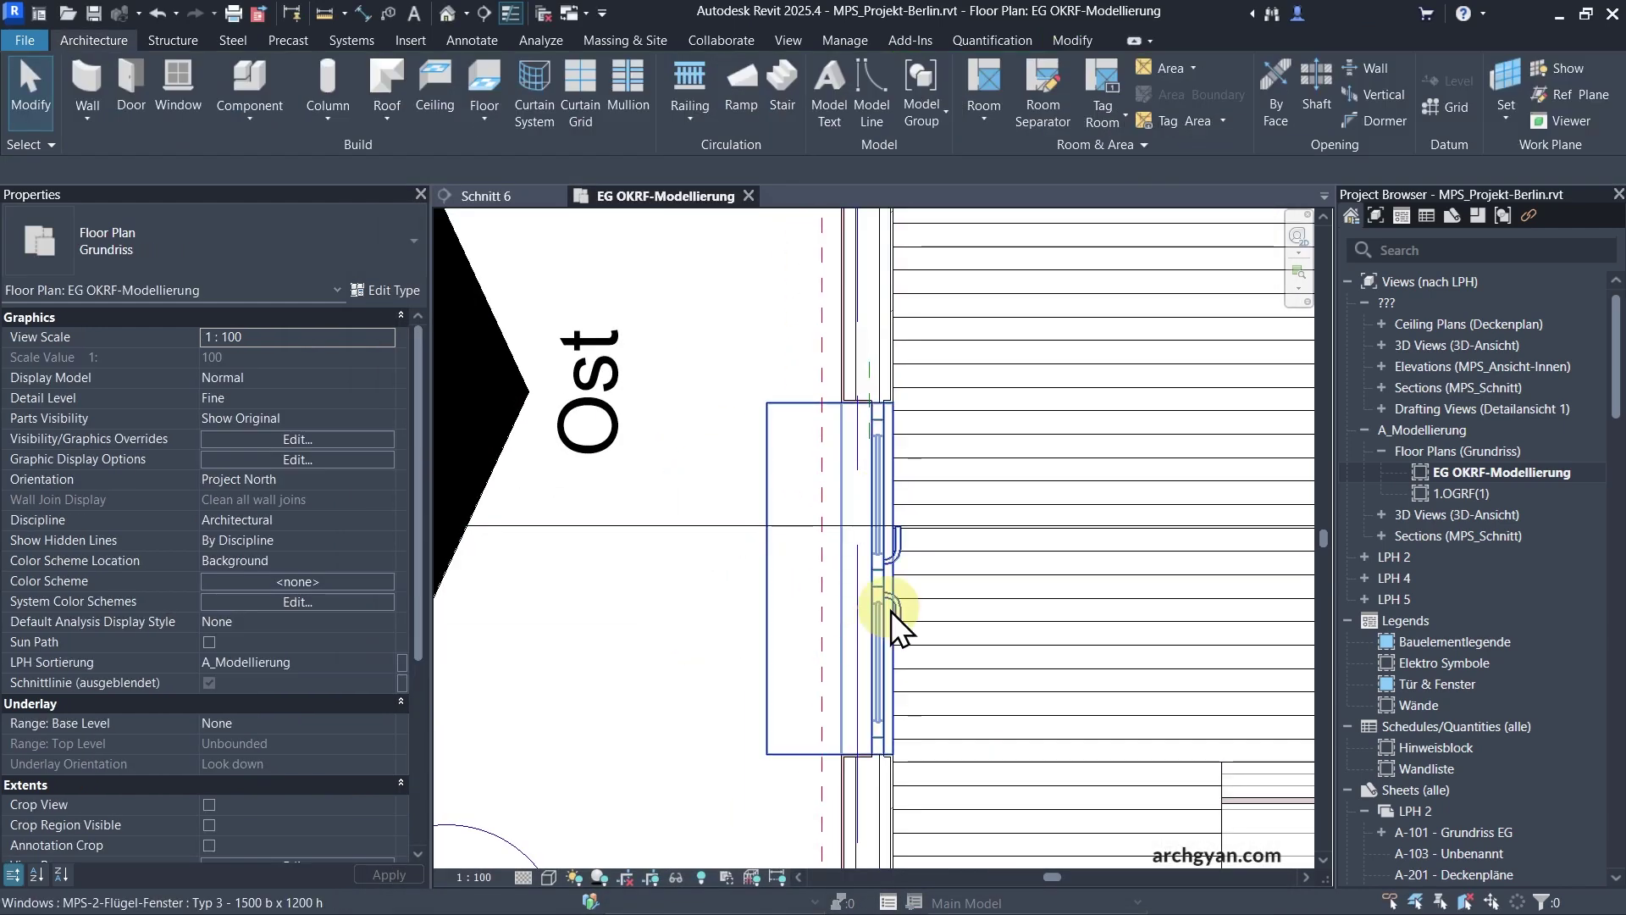
pyautogui.click(891, 609)
pyautogui.scroll(2, 890, 610)
pyautogui.scroll(2, 830, 321)
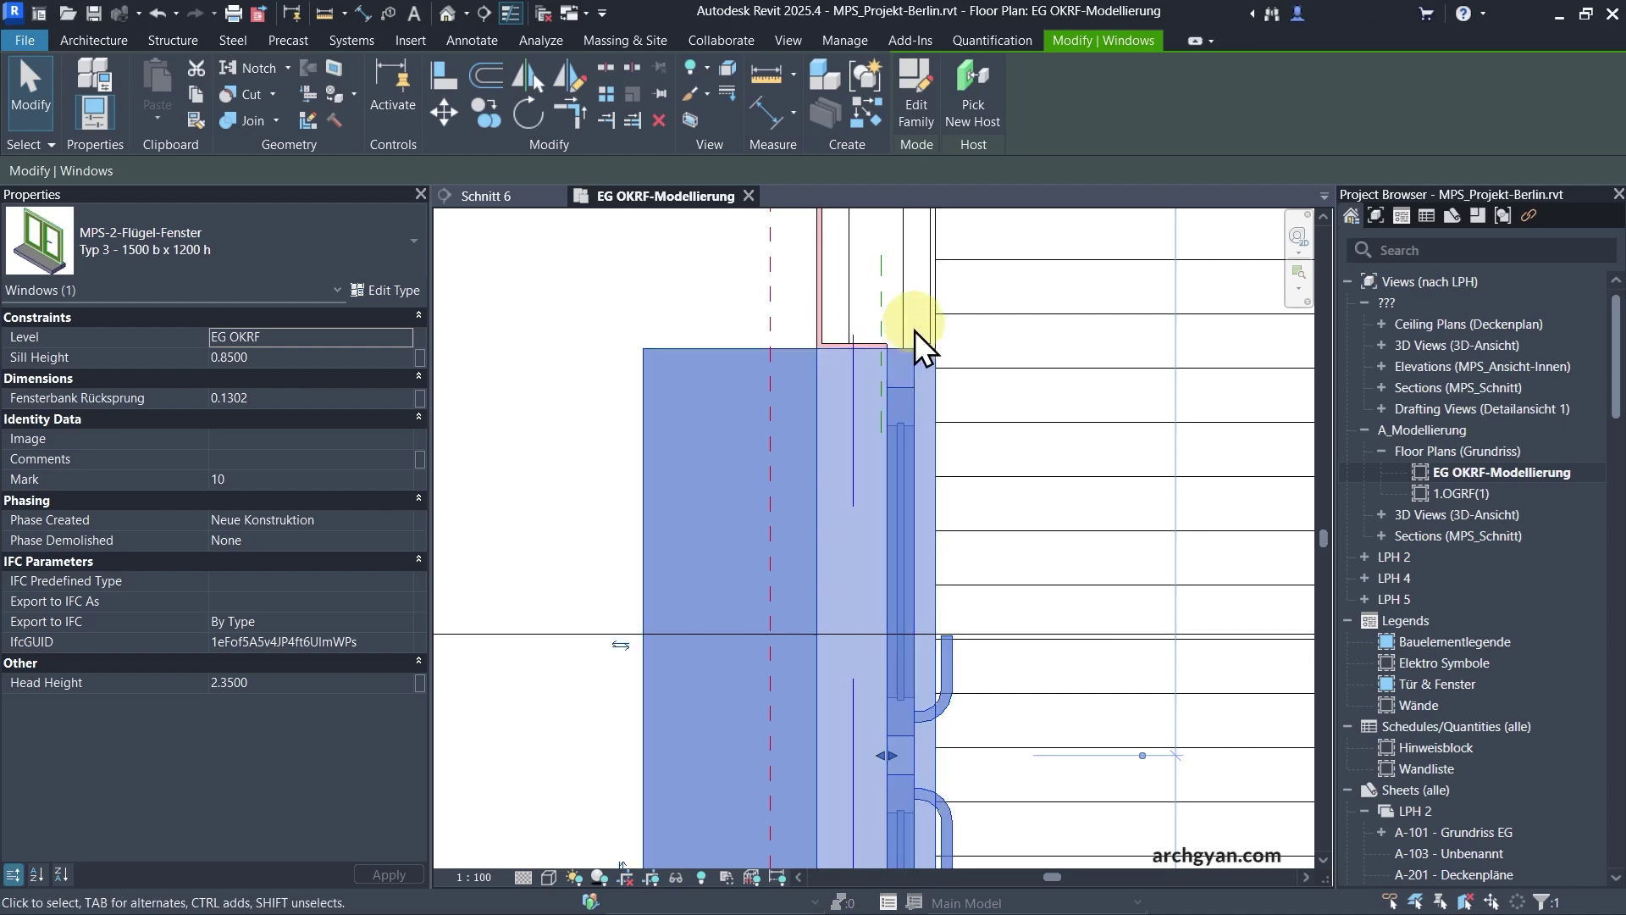
pyautogui.scroll(-2, 805, 386)
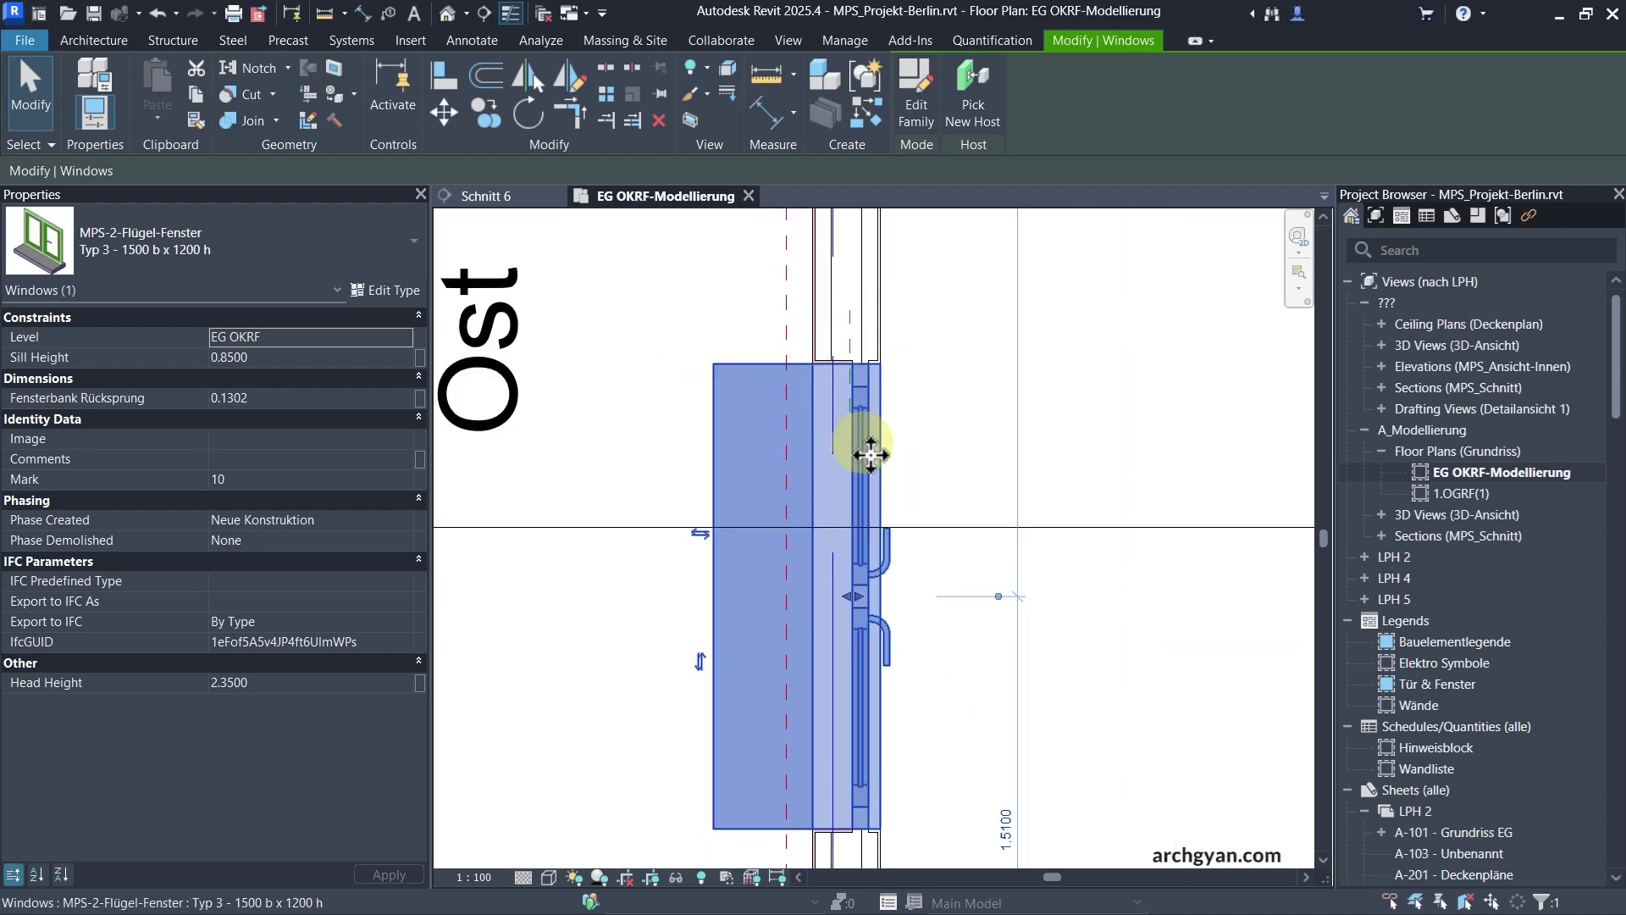
pyautogui.click(373, 290)
pyautogui.moveTo(430, 293)
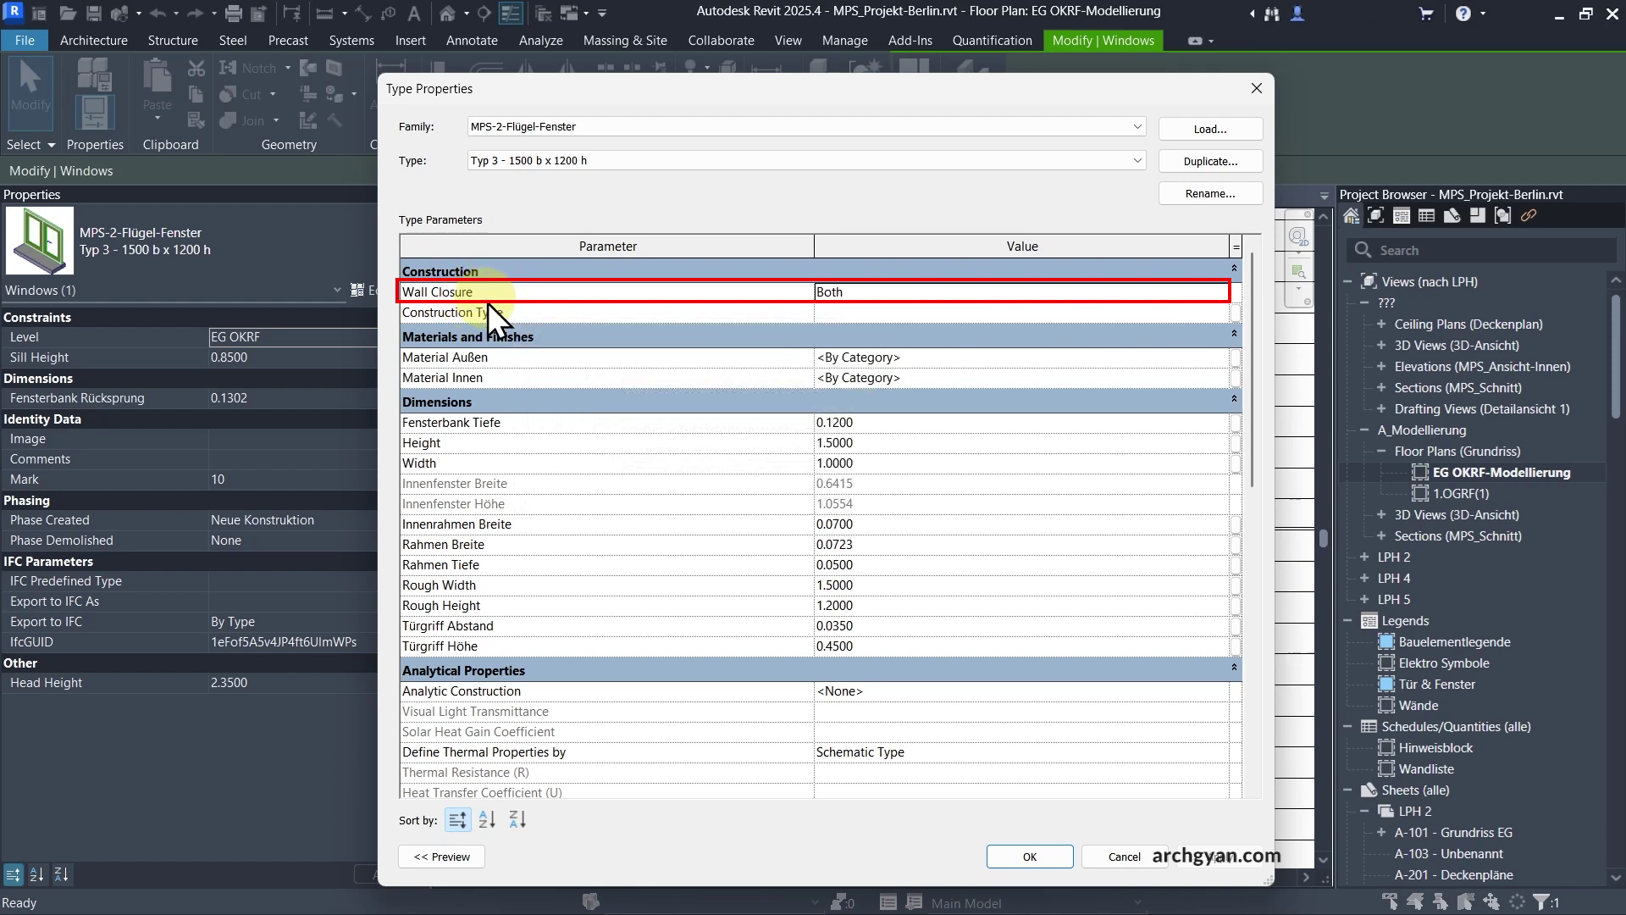
pyautogui.click(834, 300)
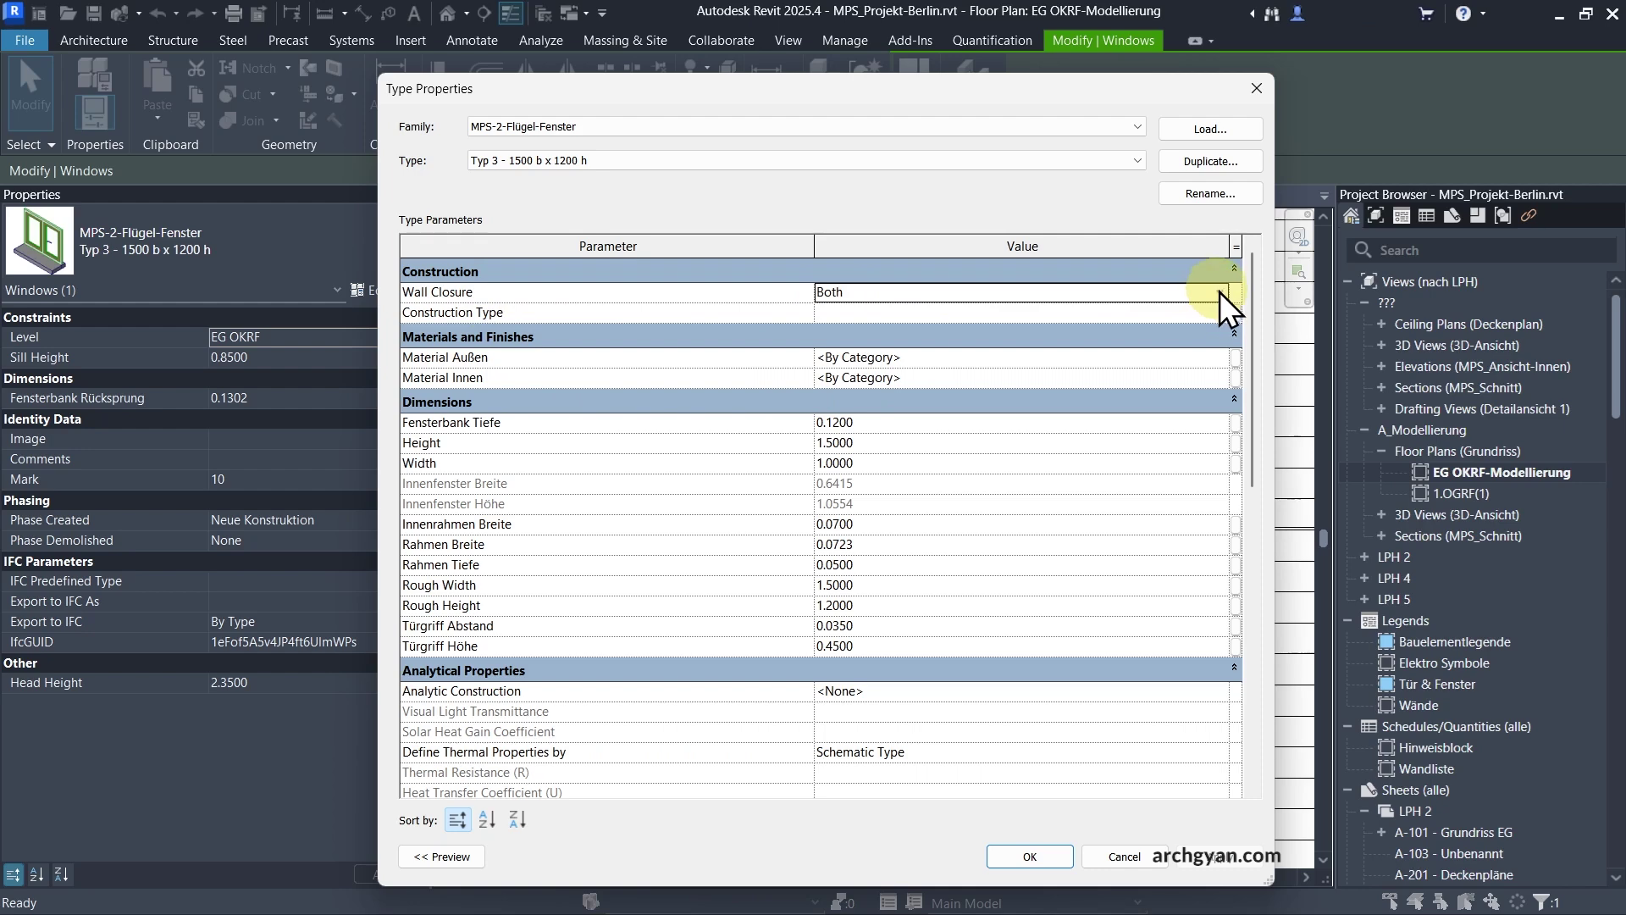
pyautogui.click(1221, 291)
pyautogui.click(846, 328)
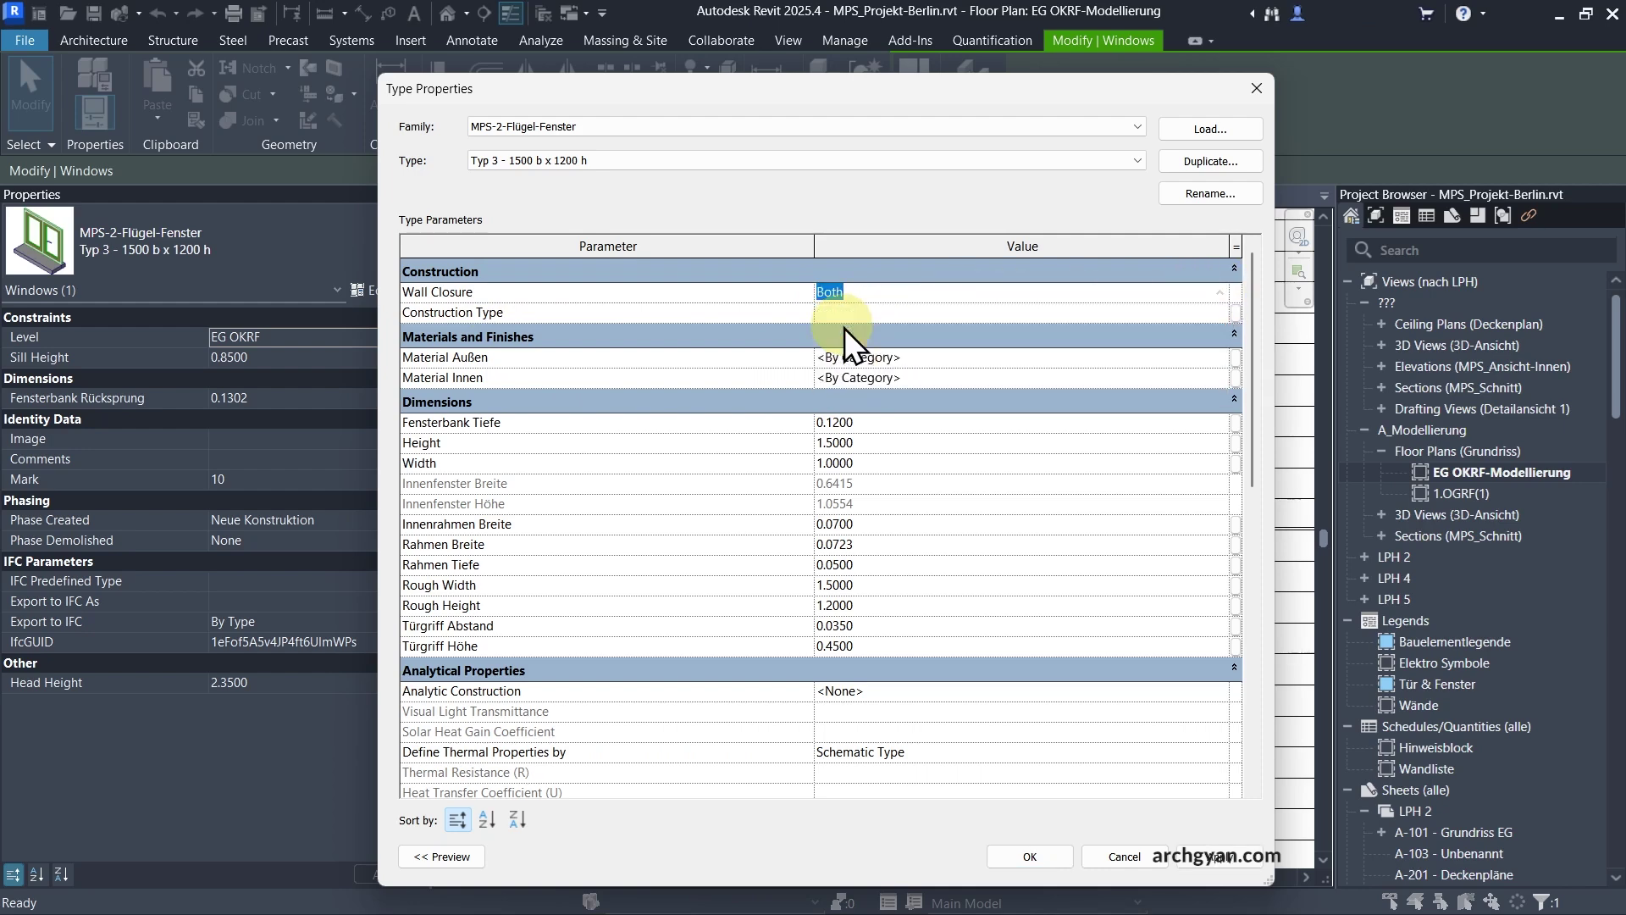
pyautogui.click(1029, 856)
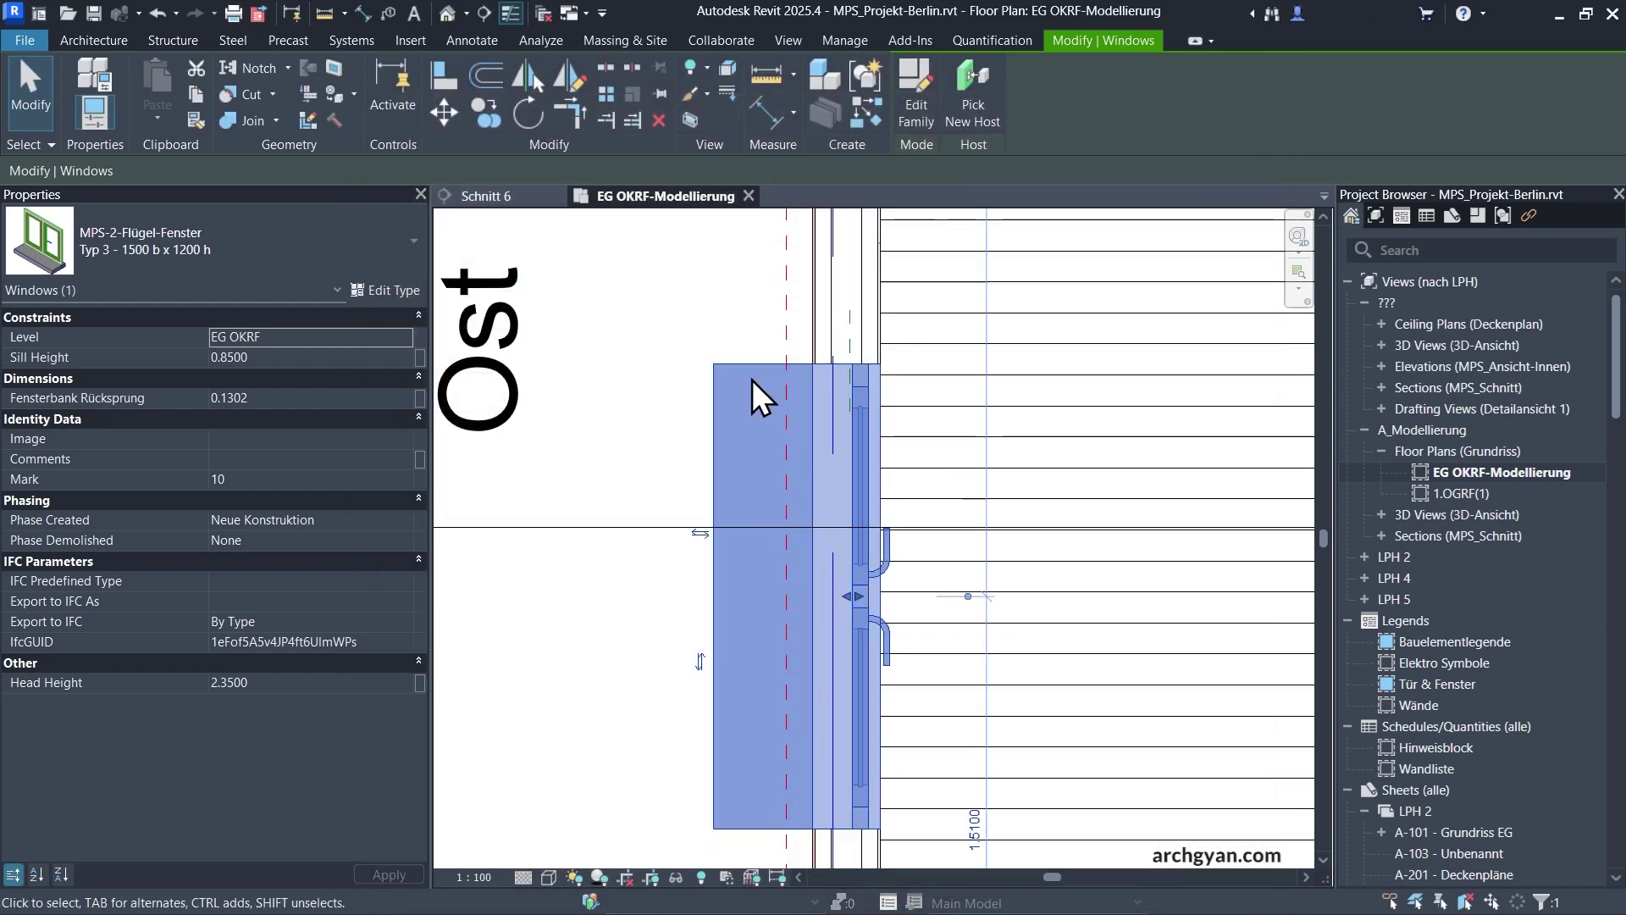
pyautogui.press('Escape')
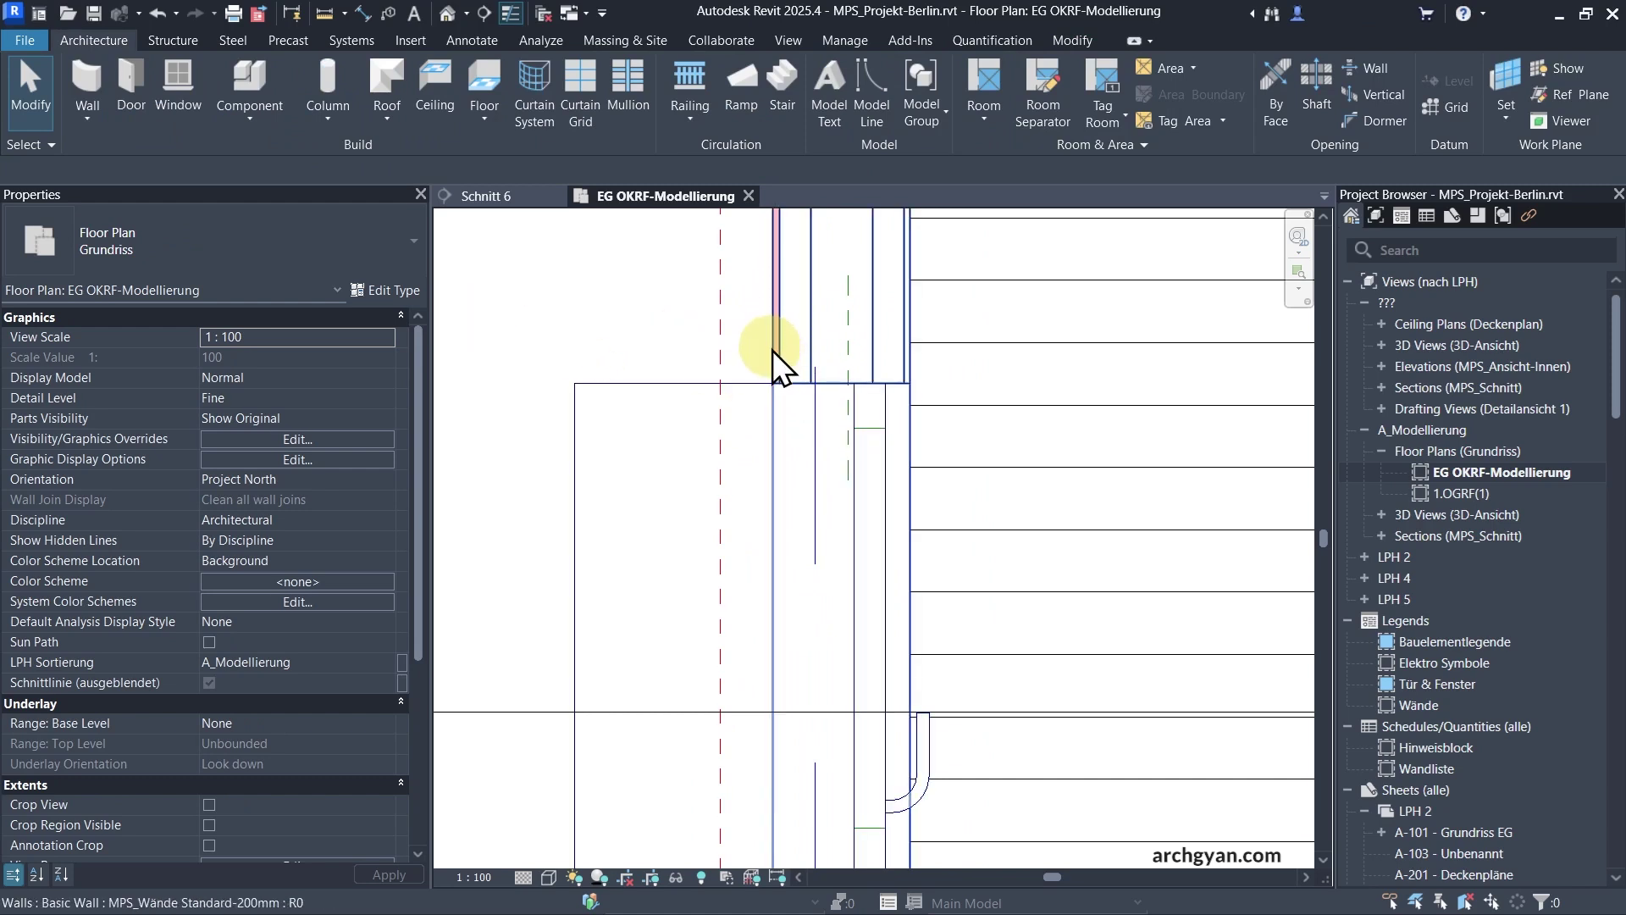
# Set the Wall Closure of the window type Typ 3 - 1500 b x 1200 h to Exterior.
pyautogui.click(852, 418)
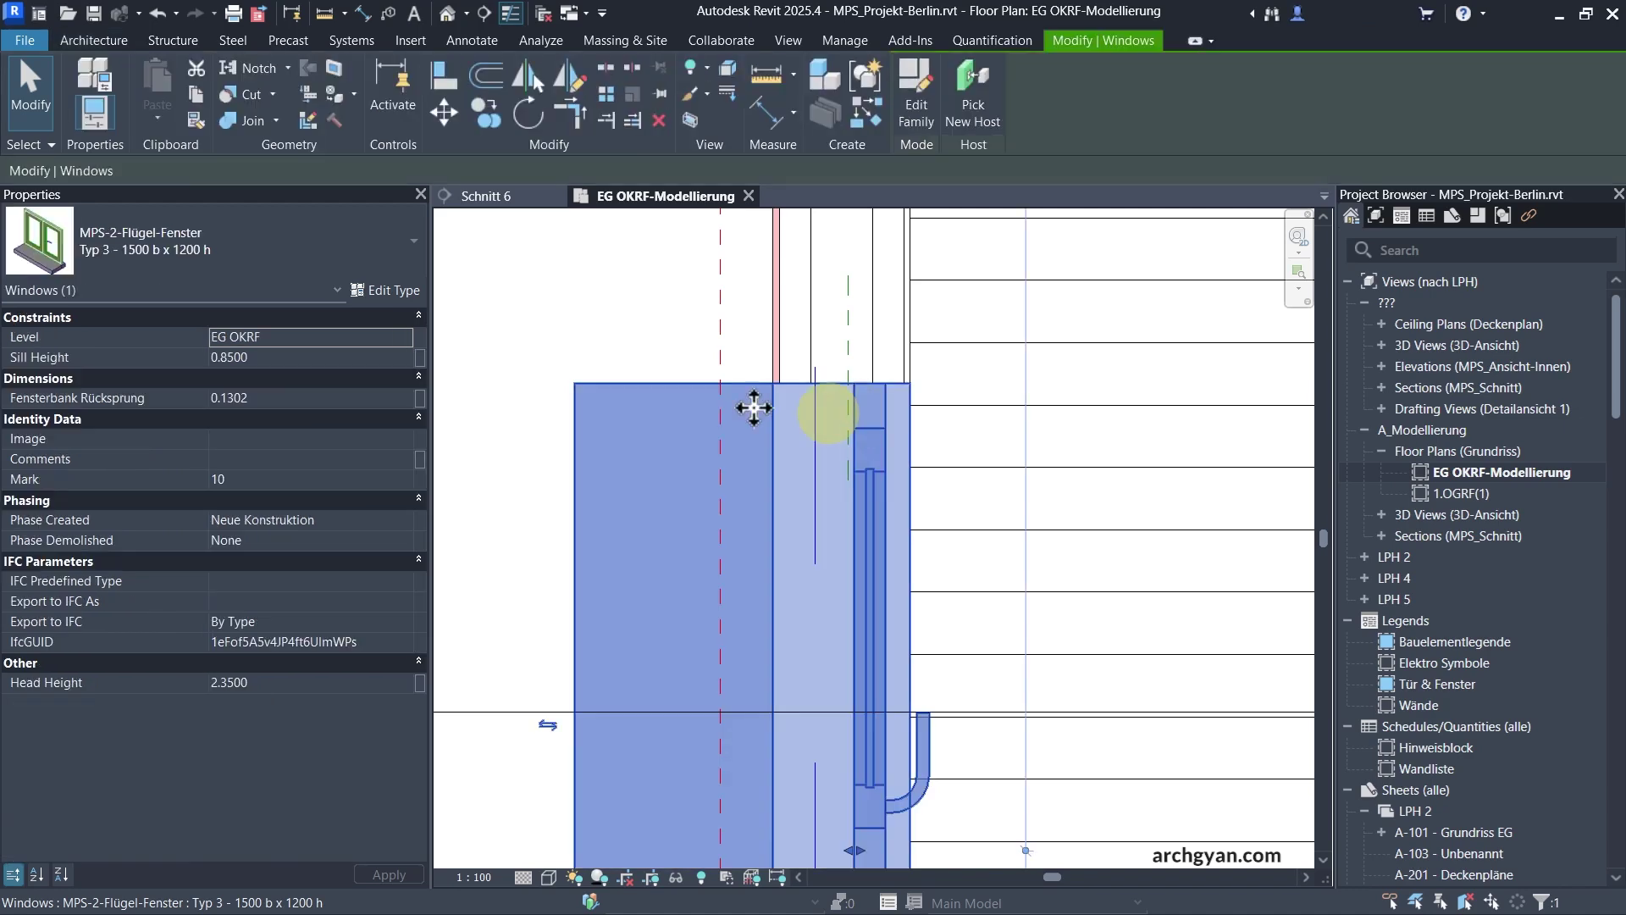
pyautogui.click(383, 290)
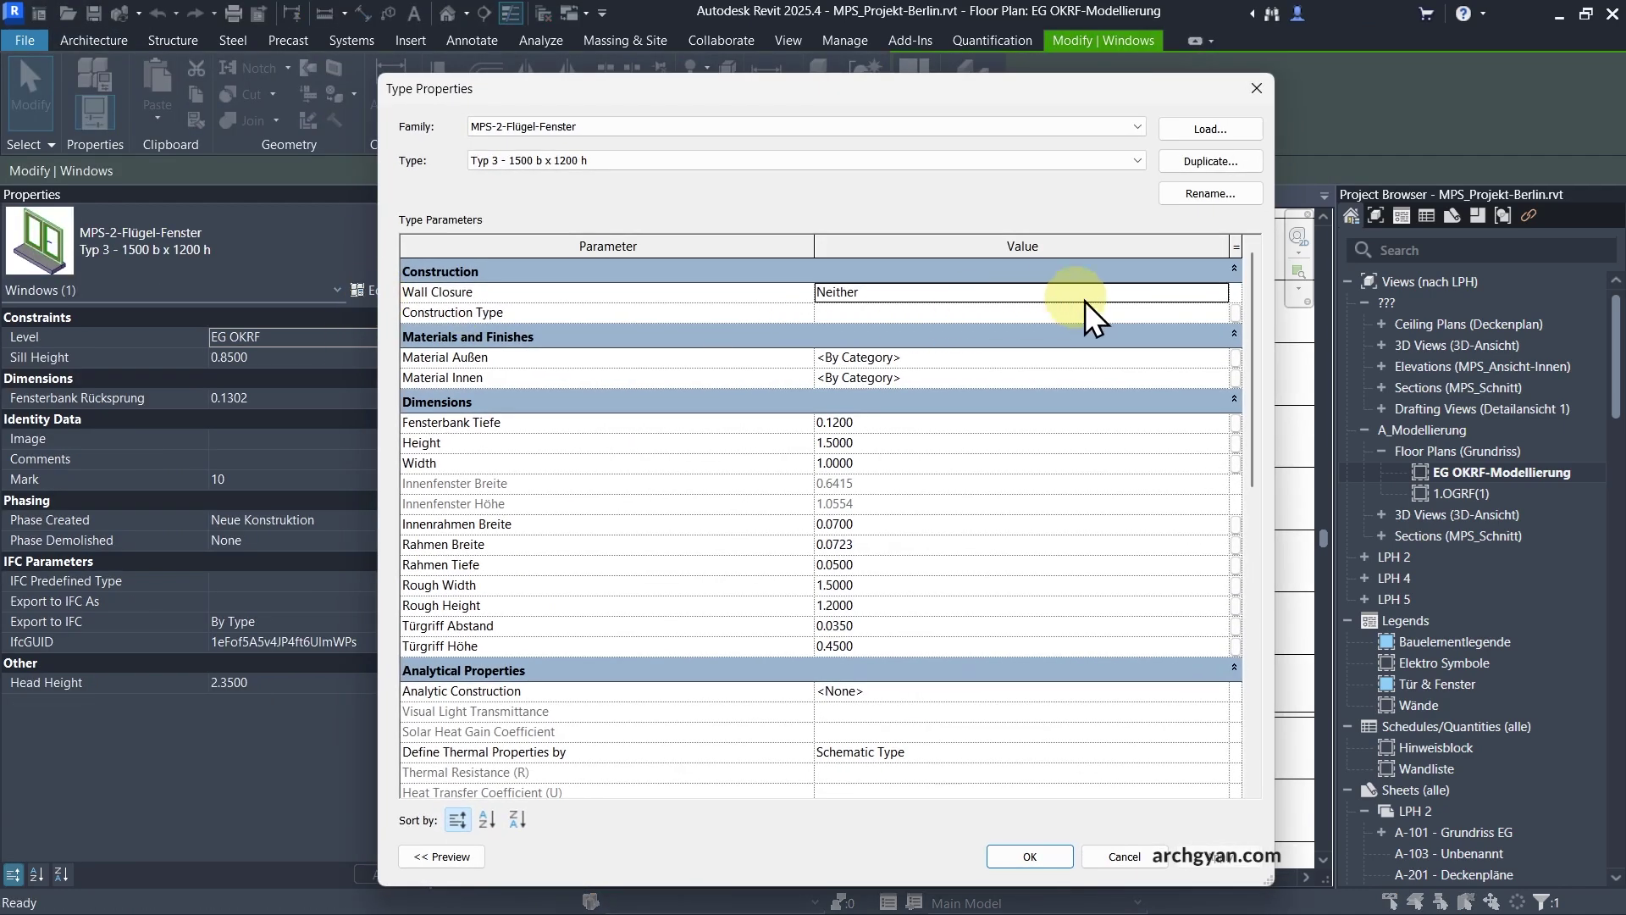
pyautogui.click(1222, 296)
pyautogui.click(879, 362)
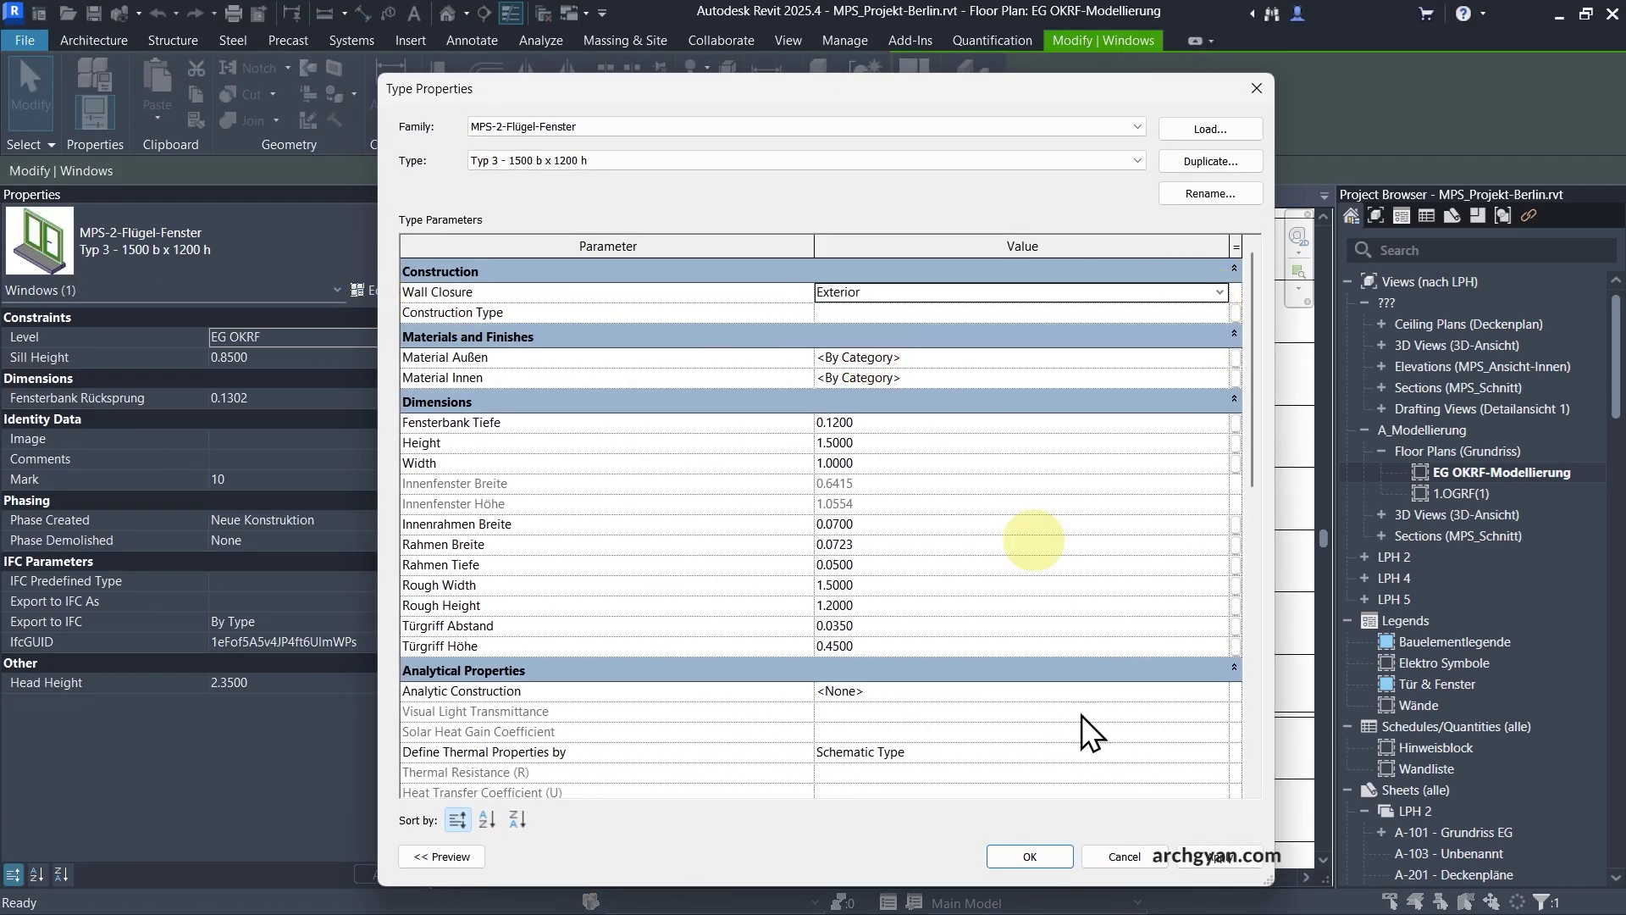
pyautogui.click(1030, 857)
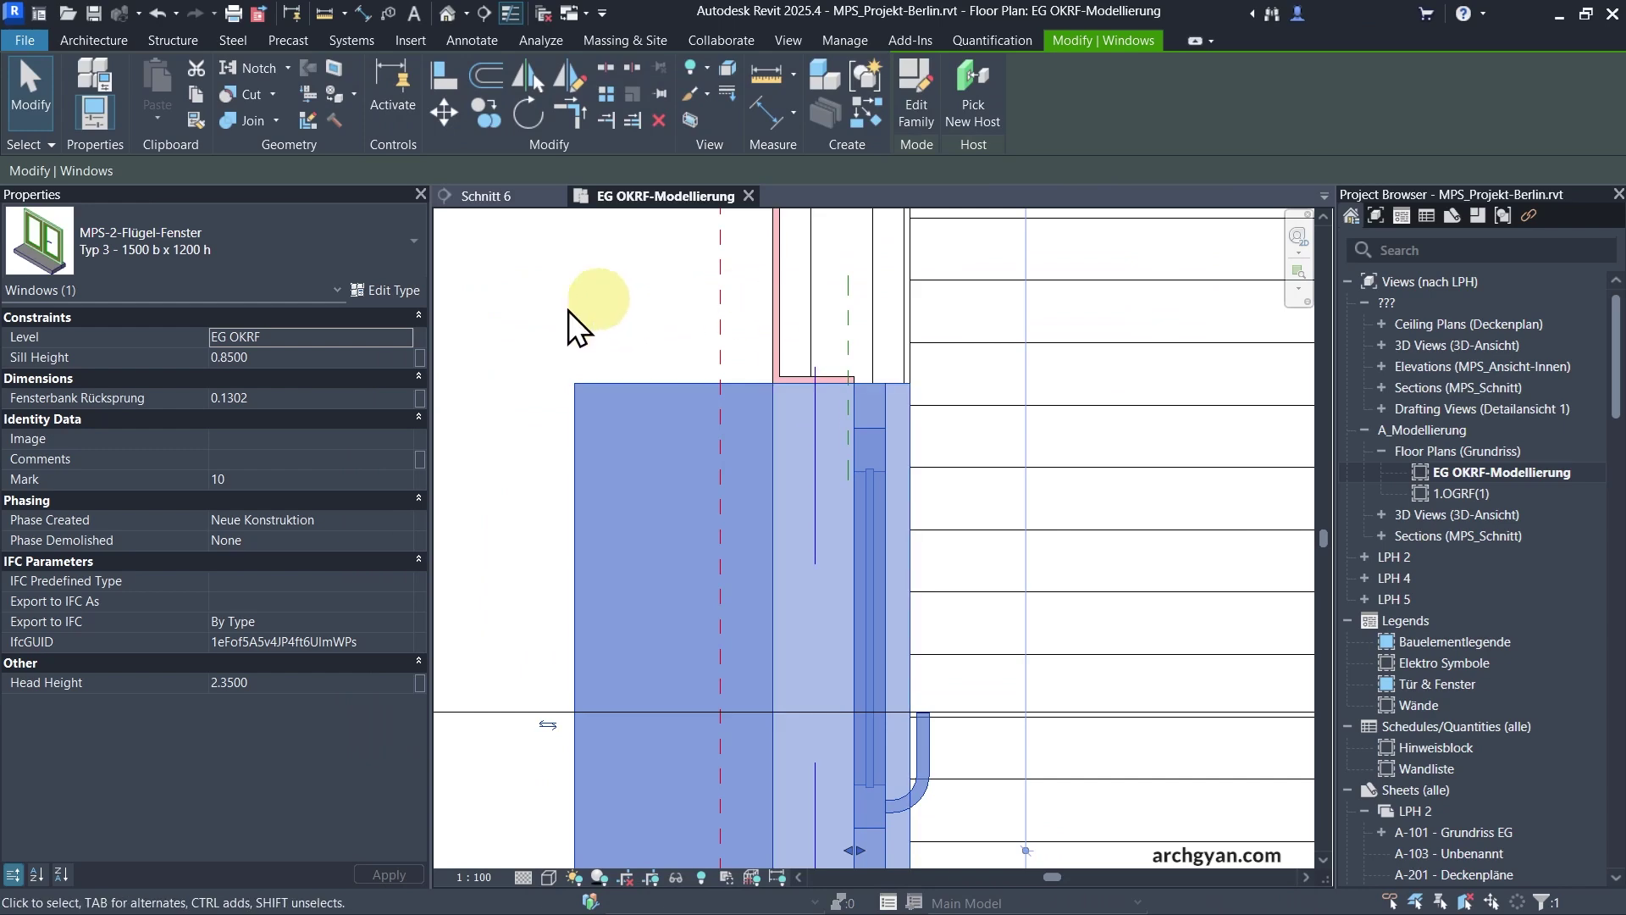
pyautogui.click(568, 310)
# Shift the window frame within the wall opening to a Fensterbank Rücksprung of about 0.11 and inspect the wrapped wall corner.
pyautogui.scroll(-2, 857, 380)
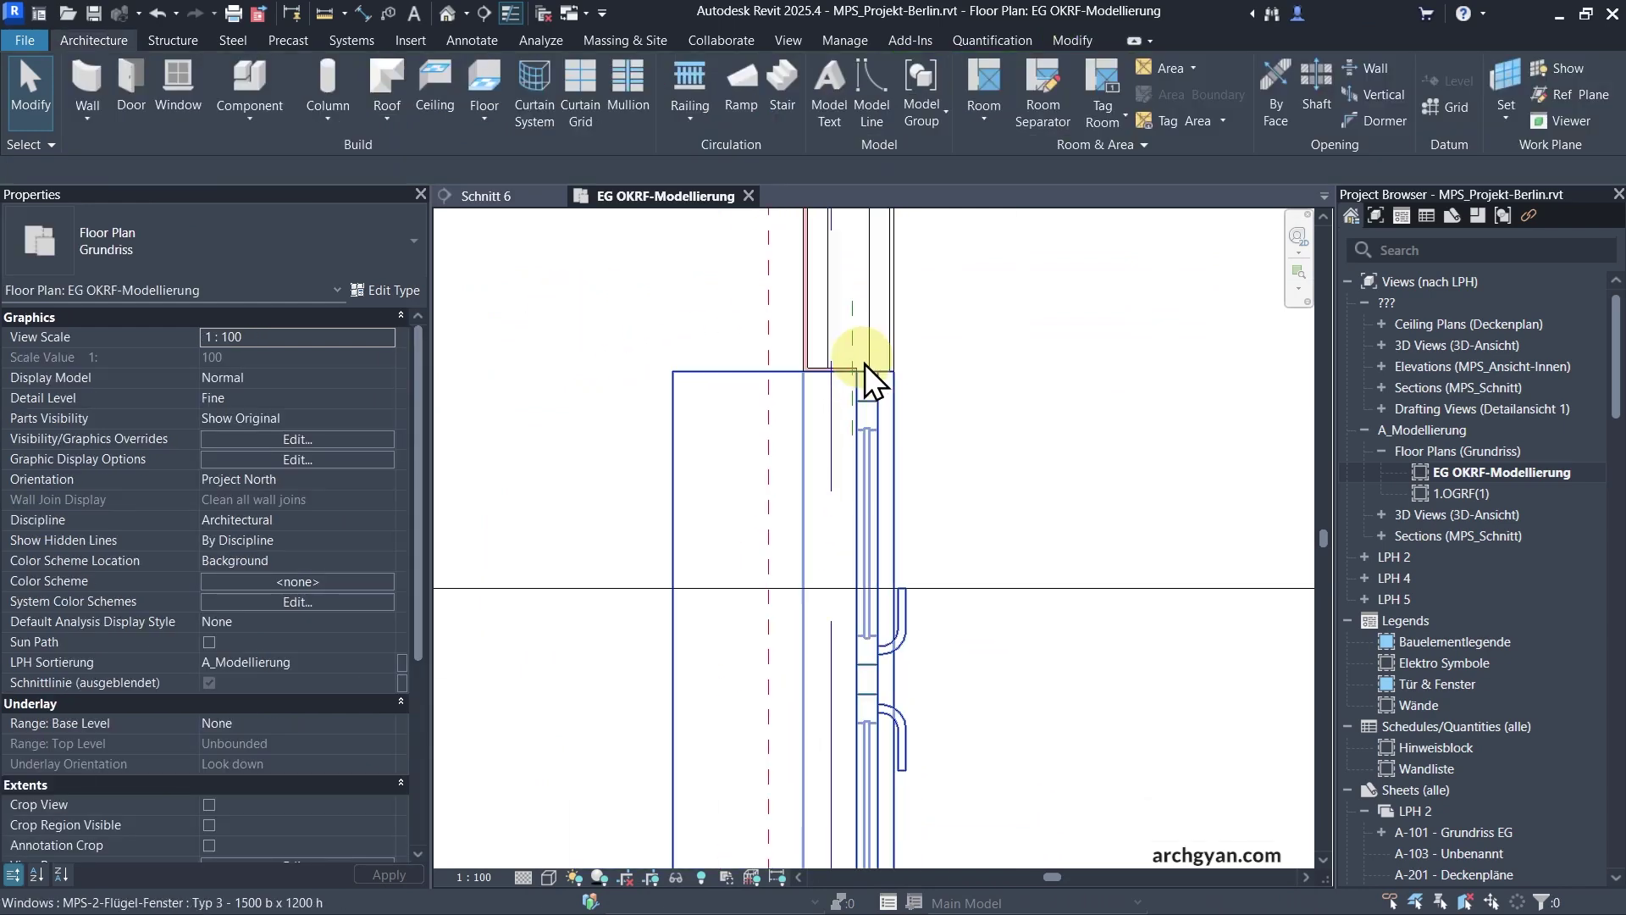
pyautogui.click(869, 584)
pyautogui.moveTo(850, 677); pyautogui.dragTo(847, 678)
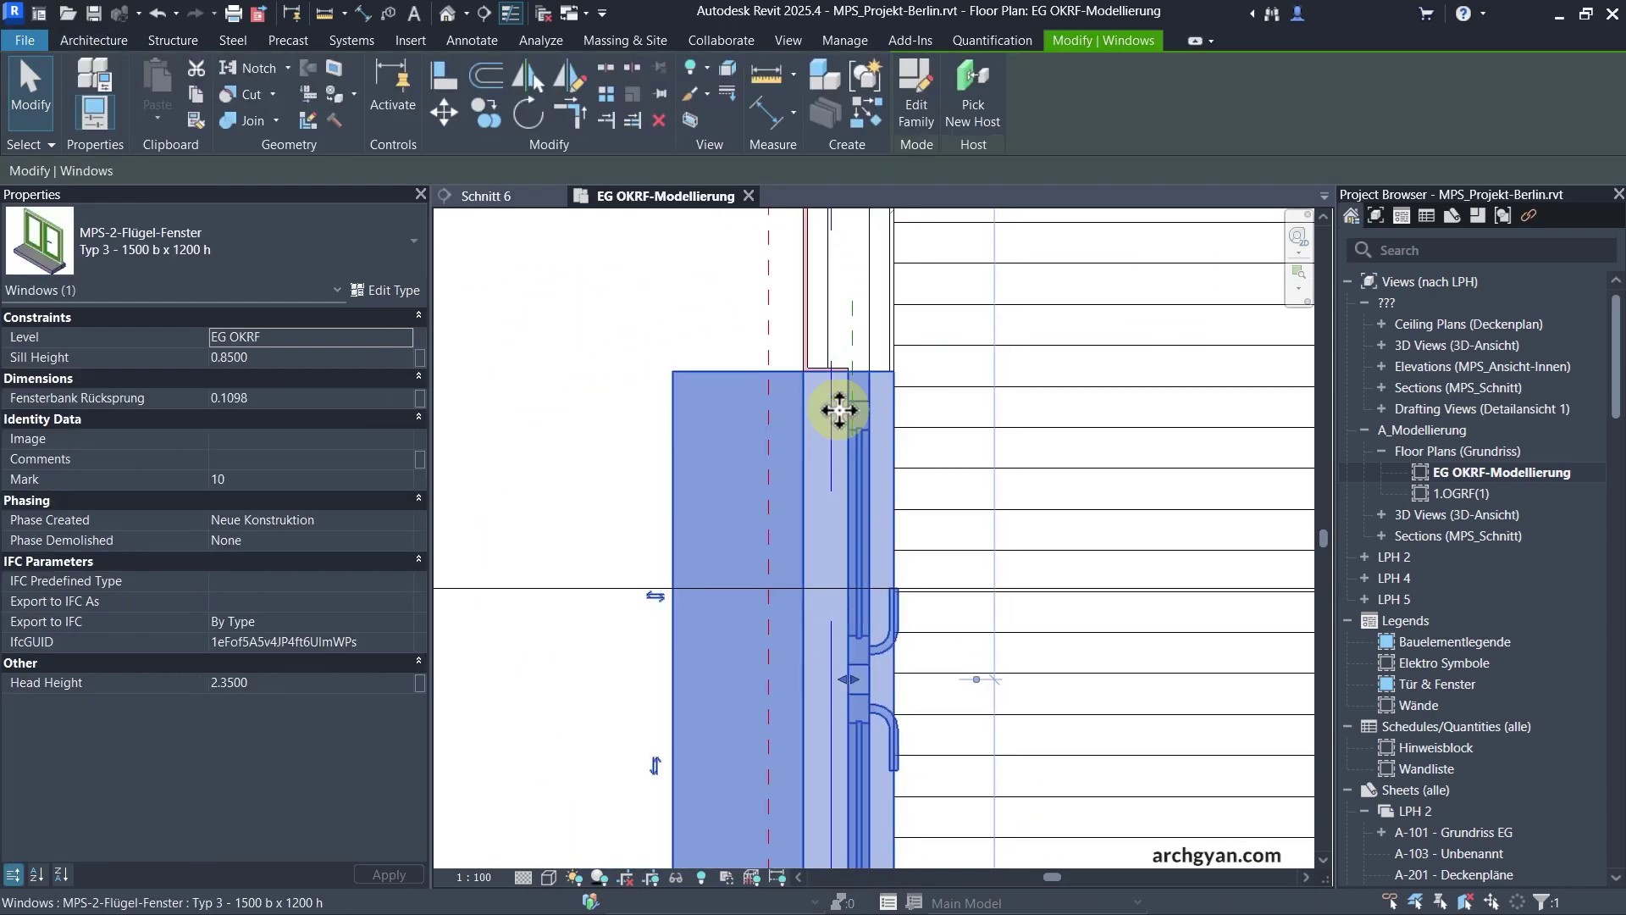
pyautogui.scroll(3, 845, 377)
pyautogui.scroll(-2, 859, 365)
pyautogui.click(693, 315)
pyautogui.scroll(2, 857, 363)
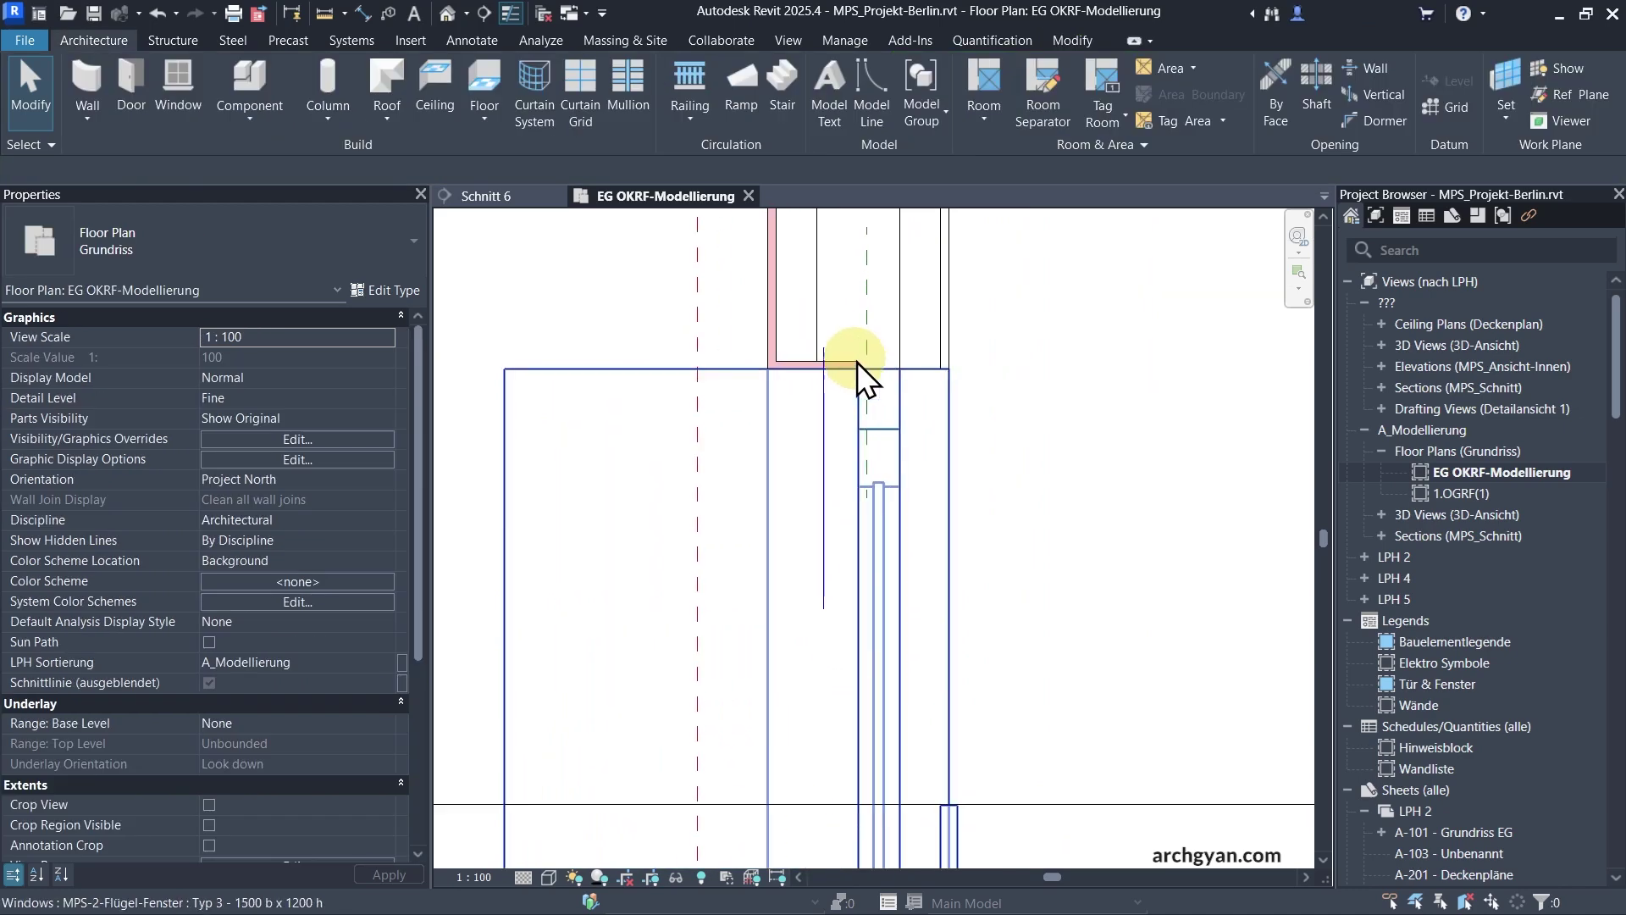
# Set the Wall Closure of the window type Typ 3 - 1500 b x 1200 h to Both.
pyautogui.click(870, 426)
pyautogui.click(371, 294)
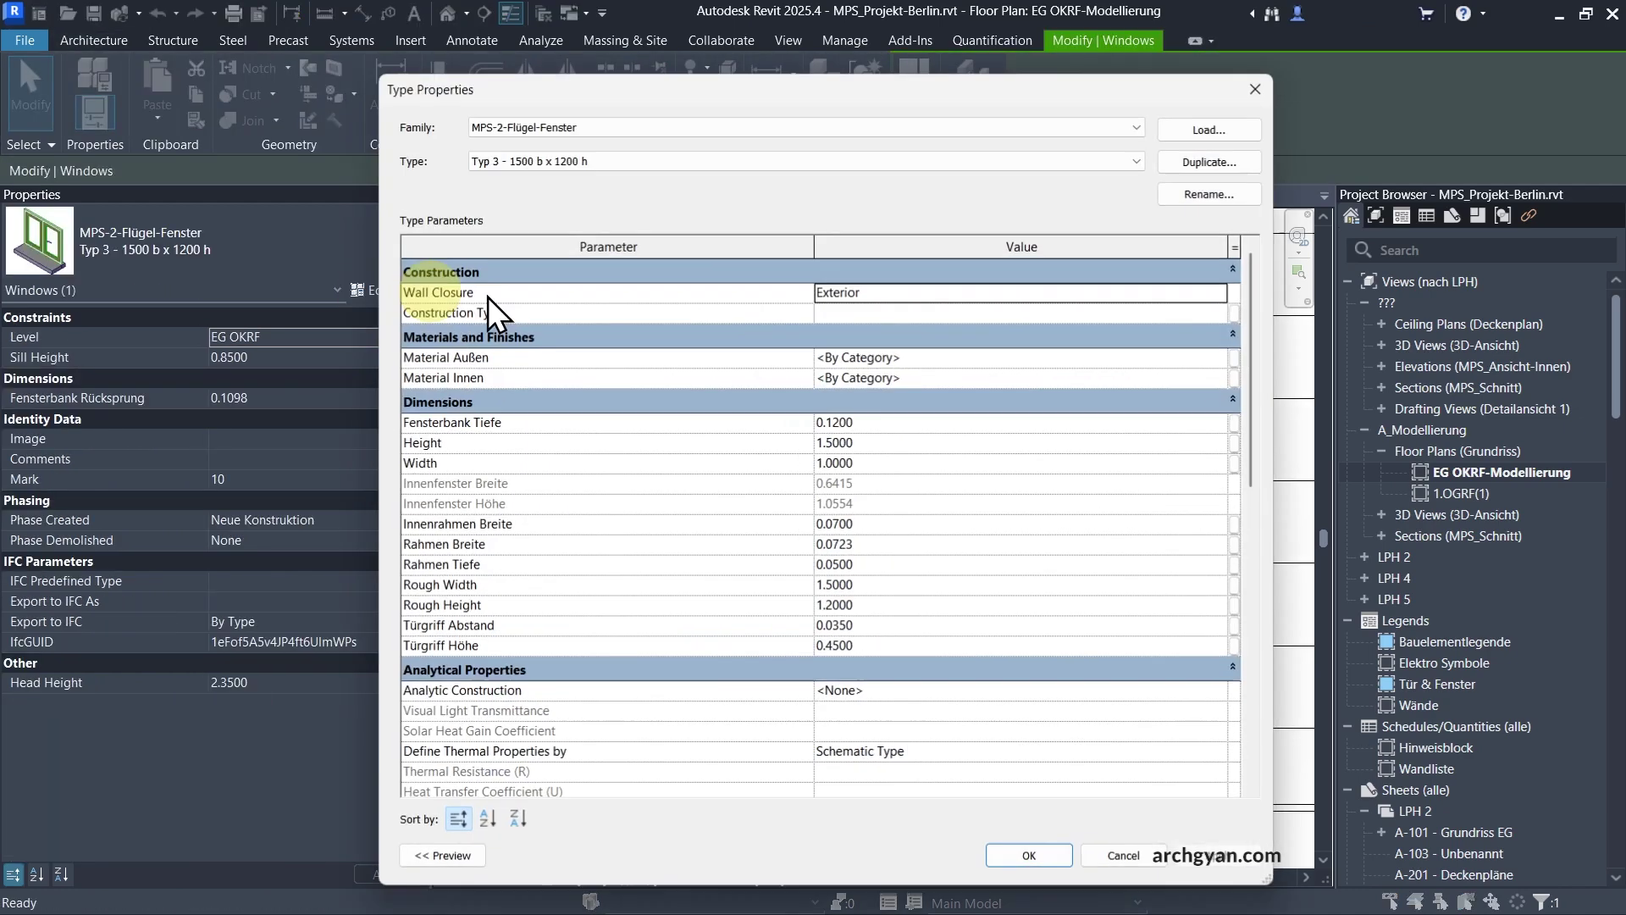
pyautogui.click(1224, 293)
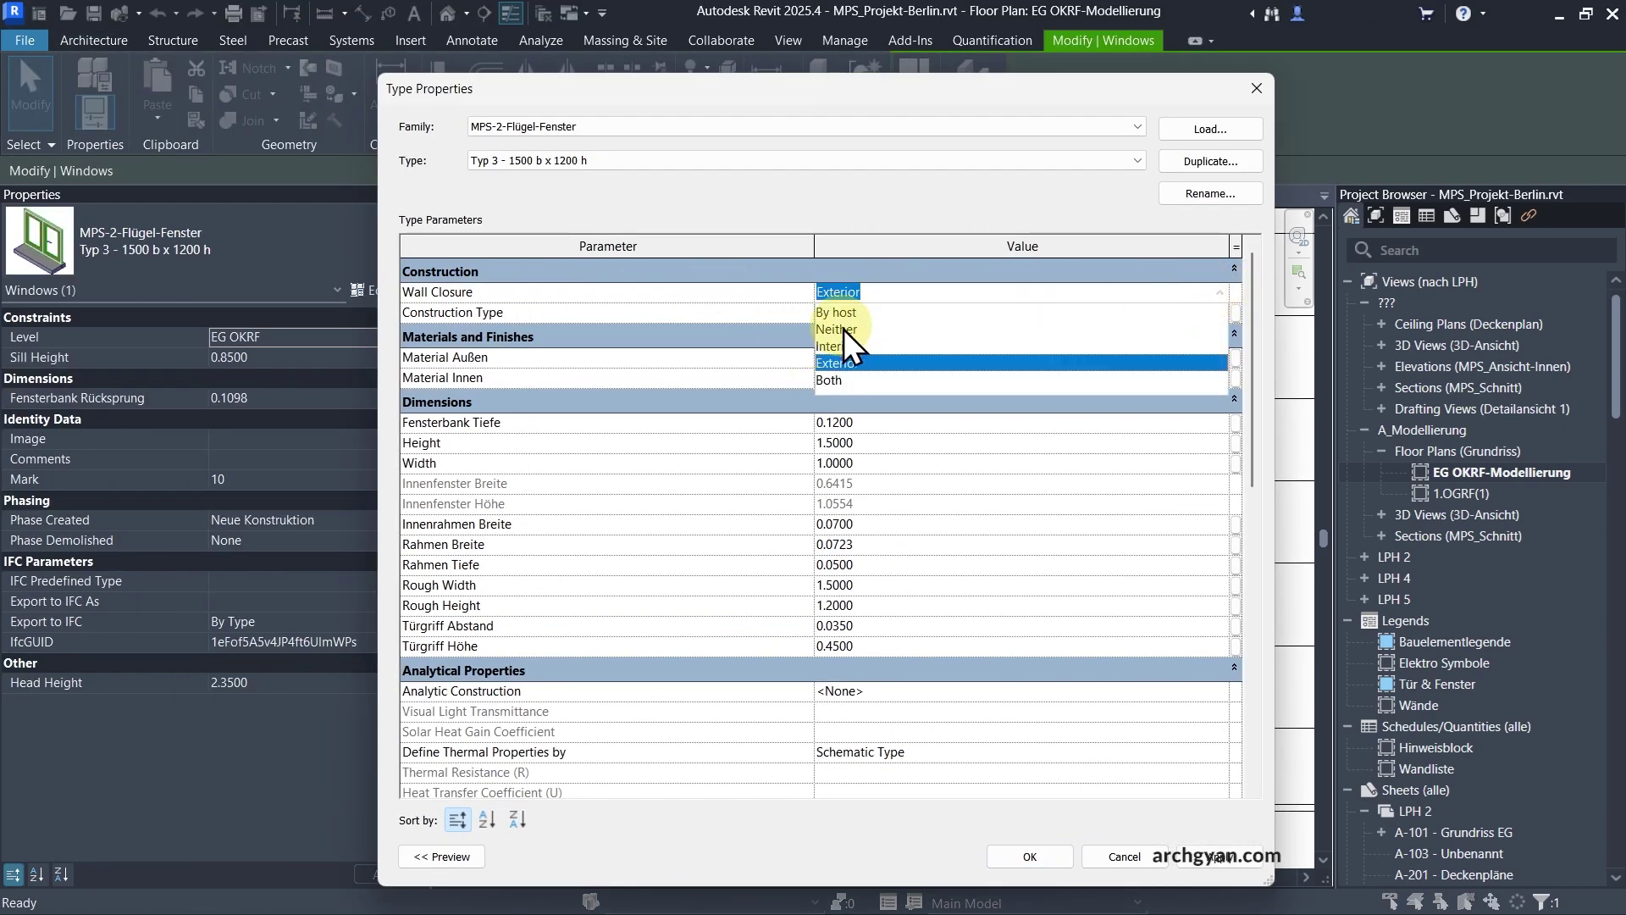
pyautogui.click(825, 380)
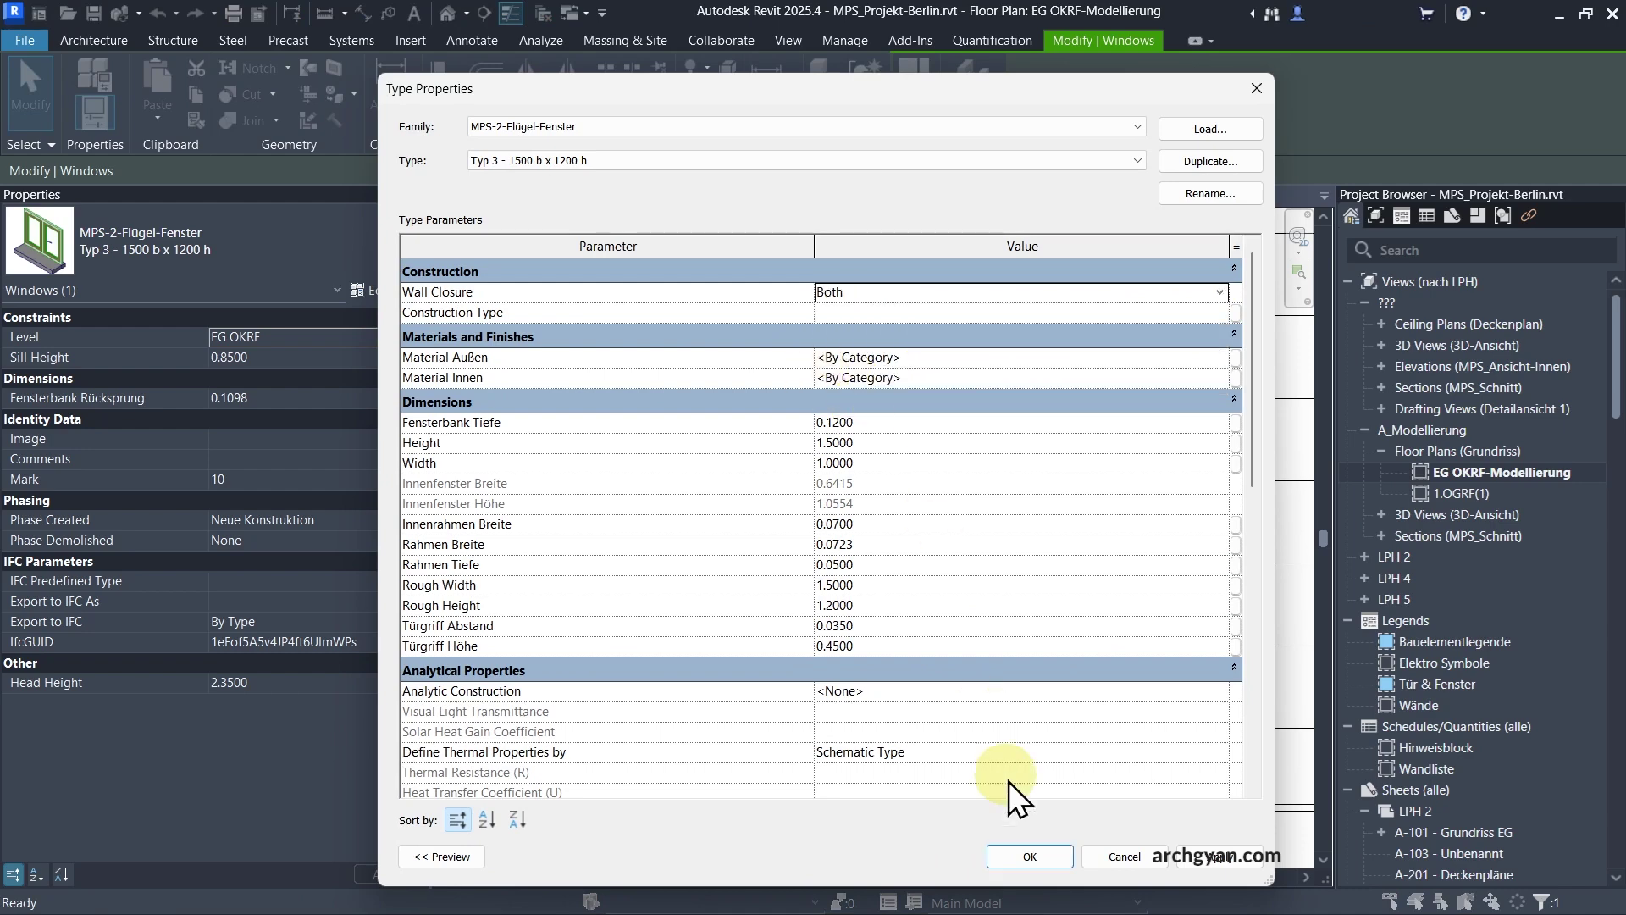
pyautogui.click(1028, 858)
pyautogui.scroll(-3, 972, 355)
pyautogui.click(705, 293)
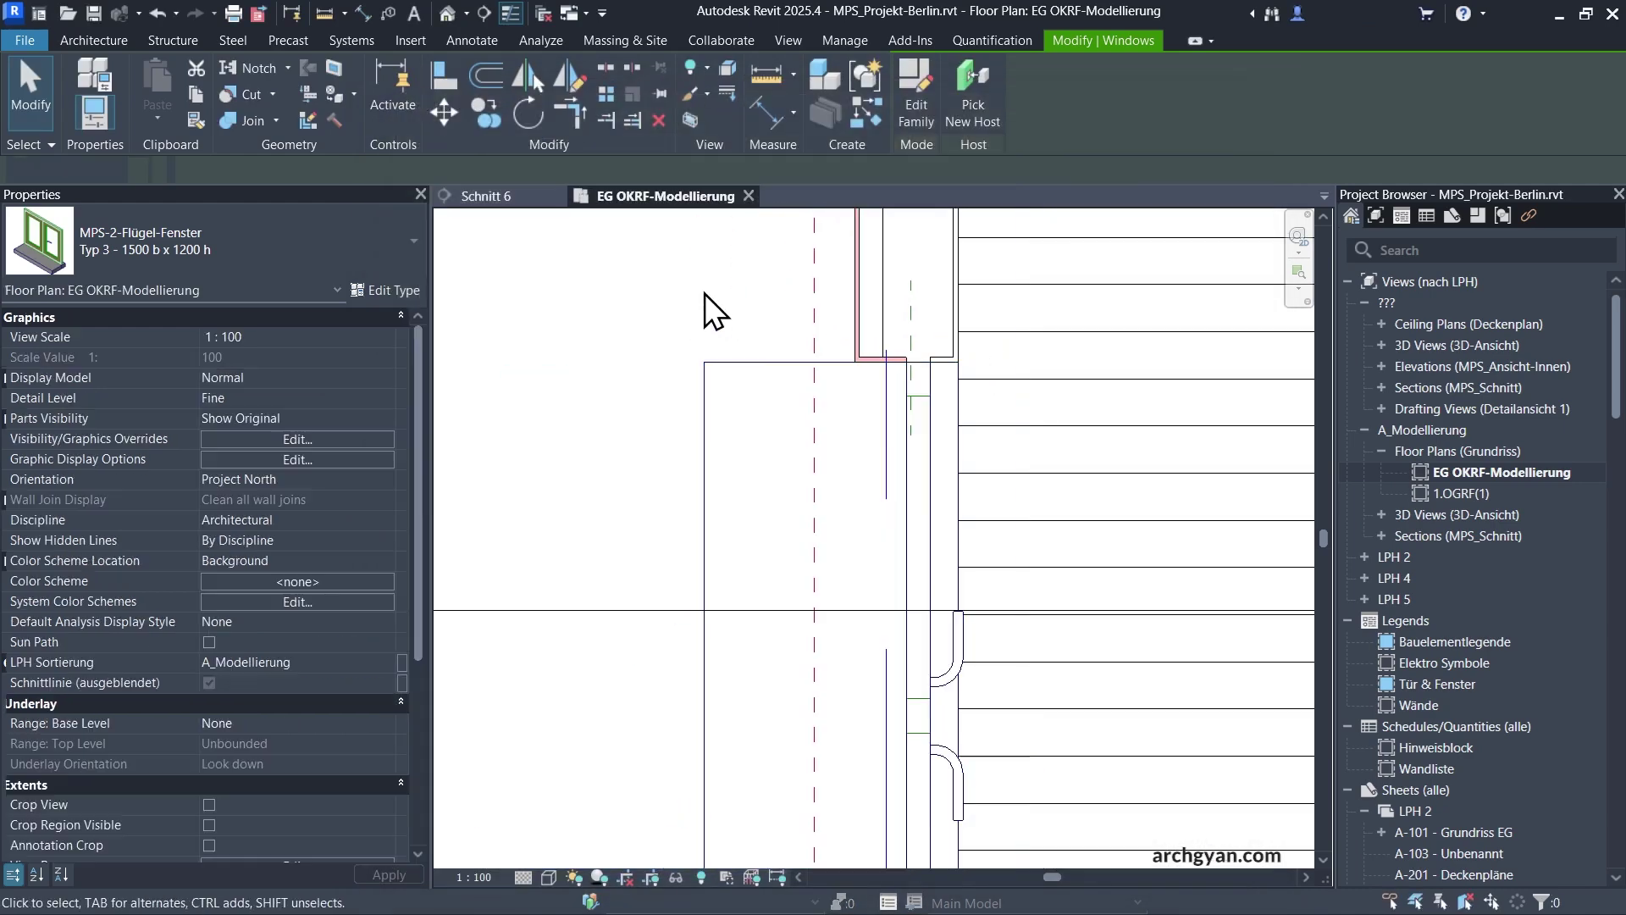
# Shift the window frame within the wall opening to a Fensterbank Rücksprung of about 0.092 and inspect the layer wrapping on both sides.
pyautogui.scroll(-2, 910, 365)
pyautogui.click(914, 368)
pyautogui.scroll(2, 903, 611)
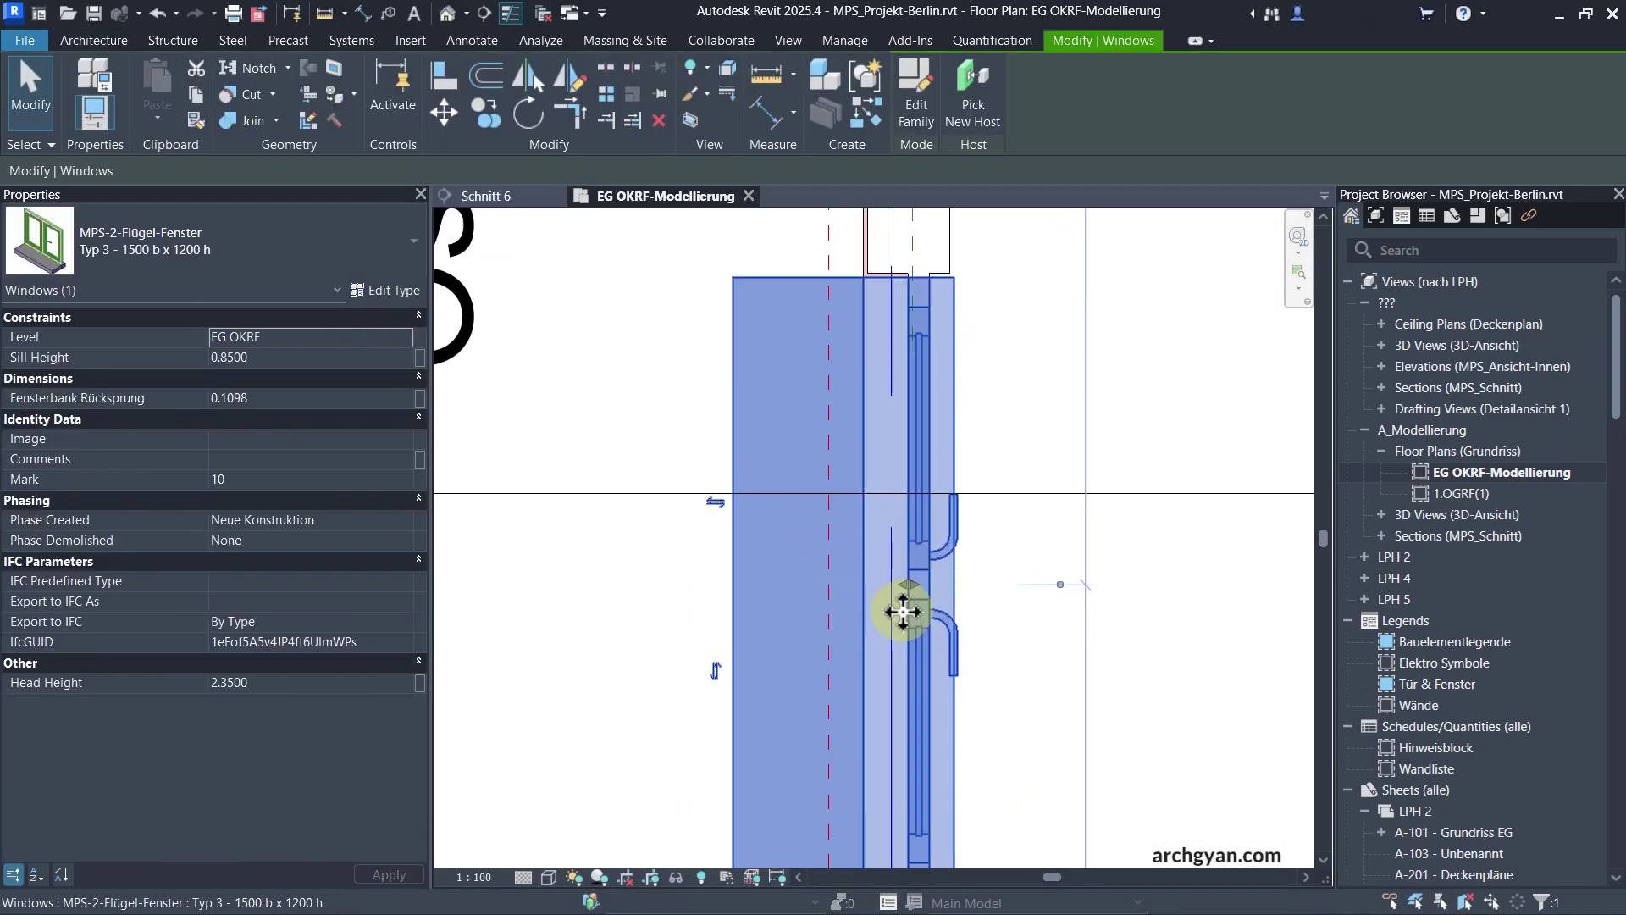
pyautogui.moveTo(912, 584); pyautogui.dragTo(901, 582)
pyautogui.moveTo(925, 489); pyautogui.dragTo(919, 586, button='middle')
pyautogui.scroll(5, 876, 319)
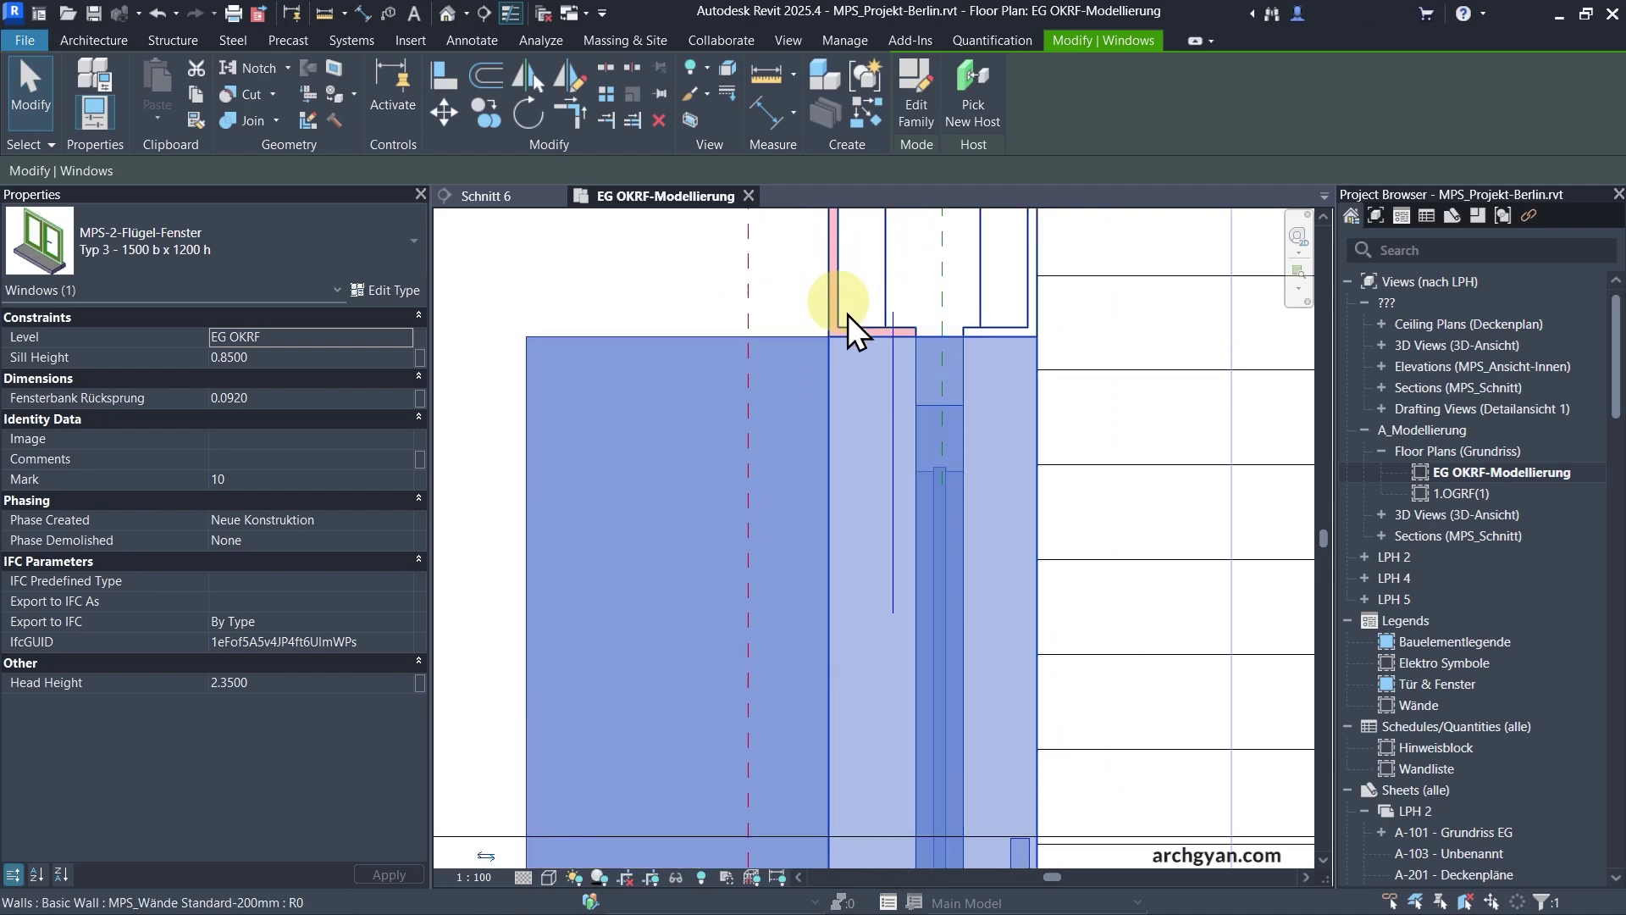
pyautogui.scroll(-2, 924, 369)
pyautogui.click(939, 369)
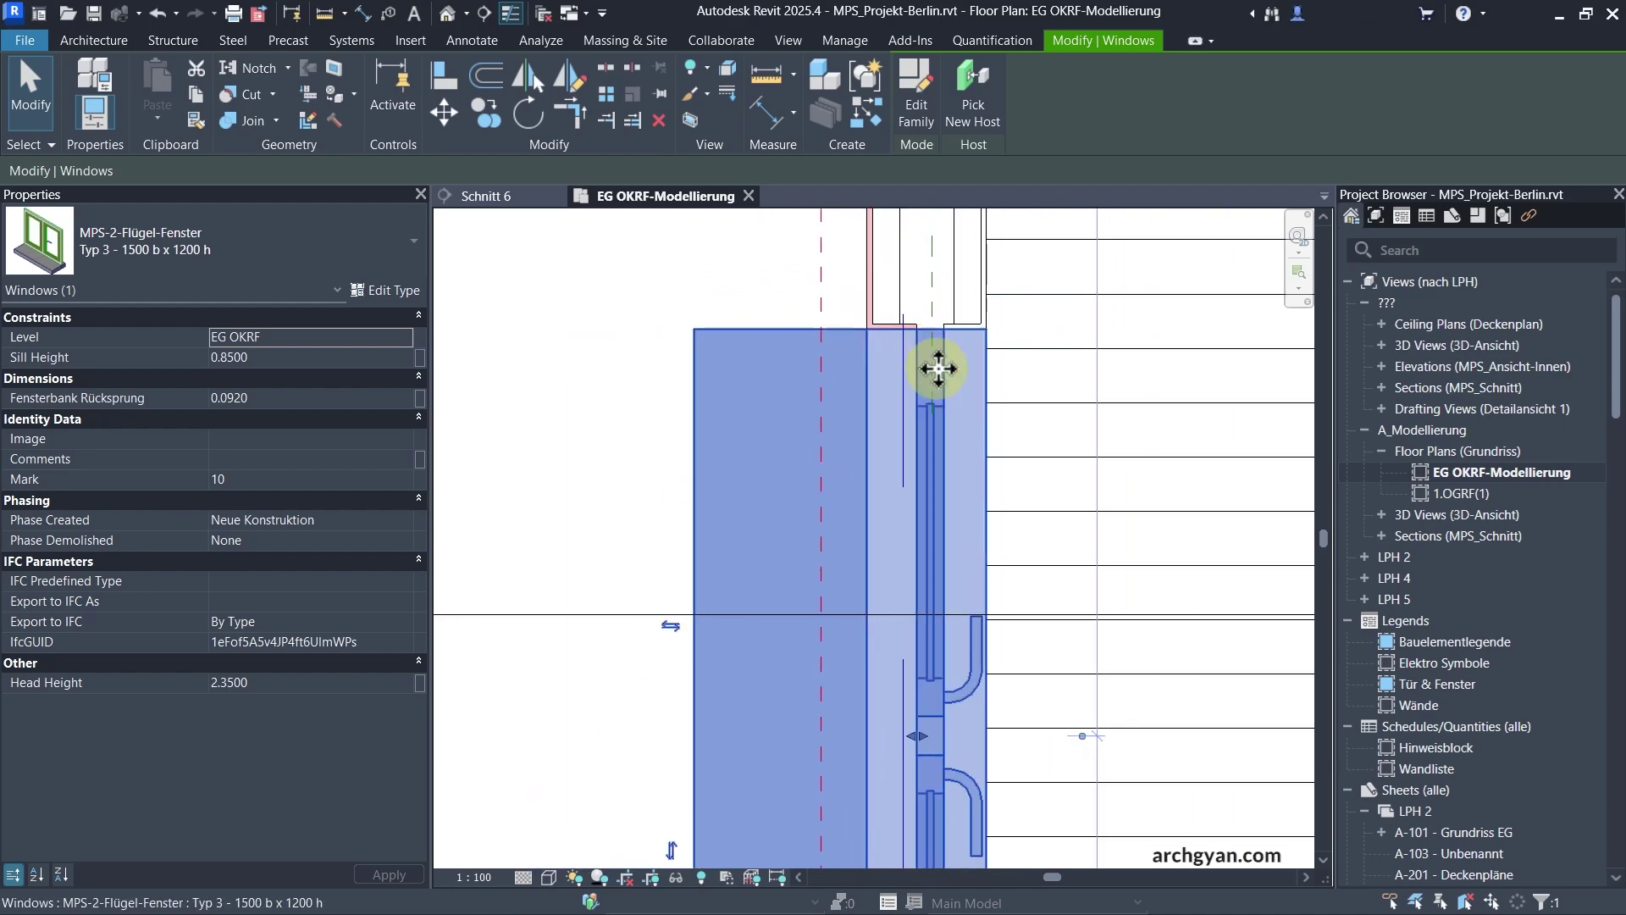
pyautogui.click(612, 342)
pyautogui.click(916, 411)
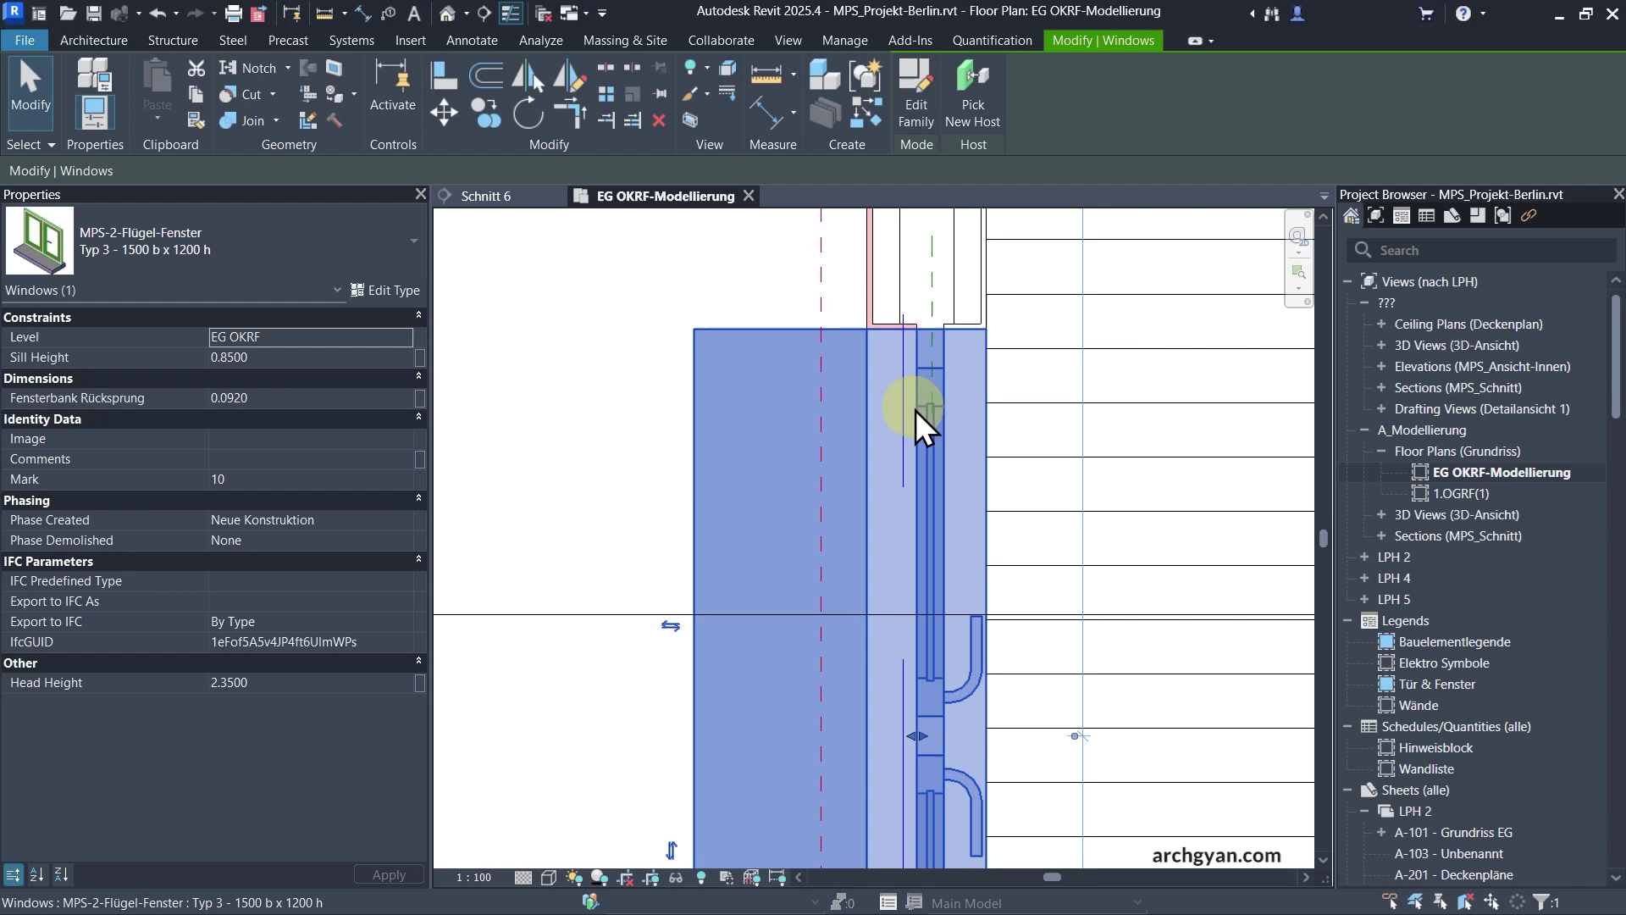
# Open the selected window's family MPS-2-Flügel-Fenster for editing and show its Ref.-Ebene floor plan.
pyautogui.click(914, 88)
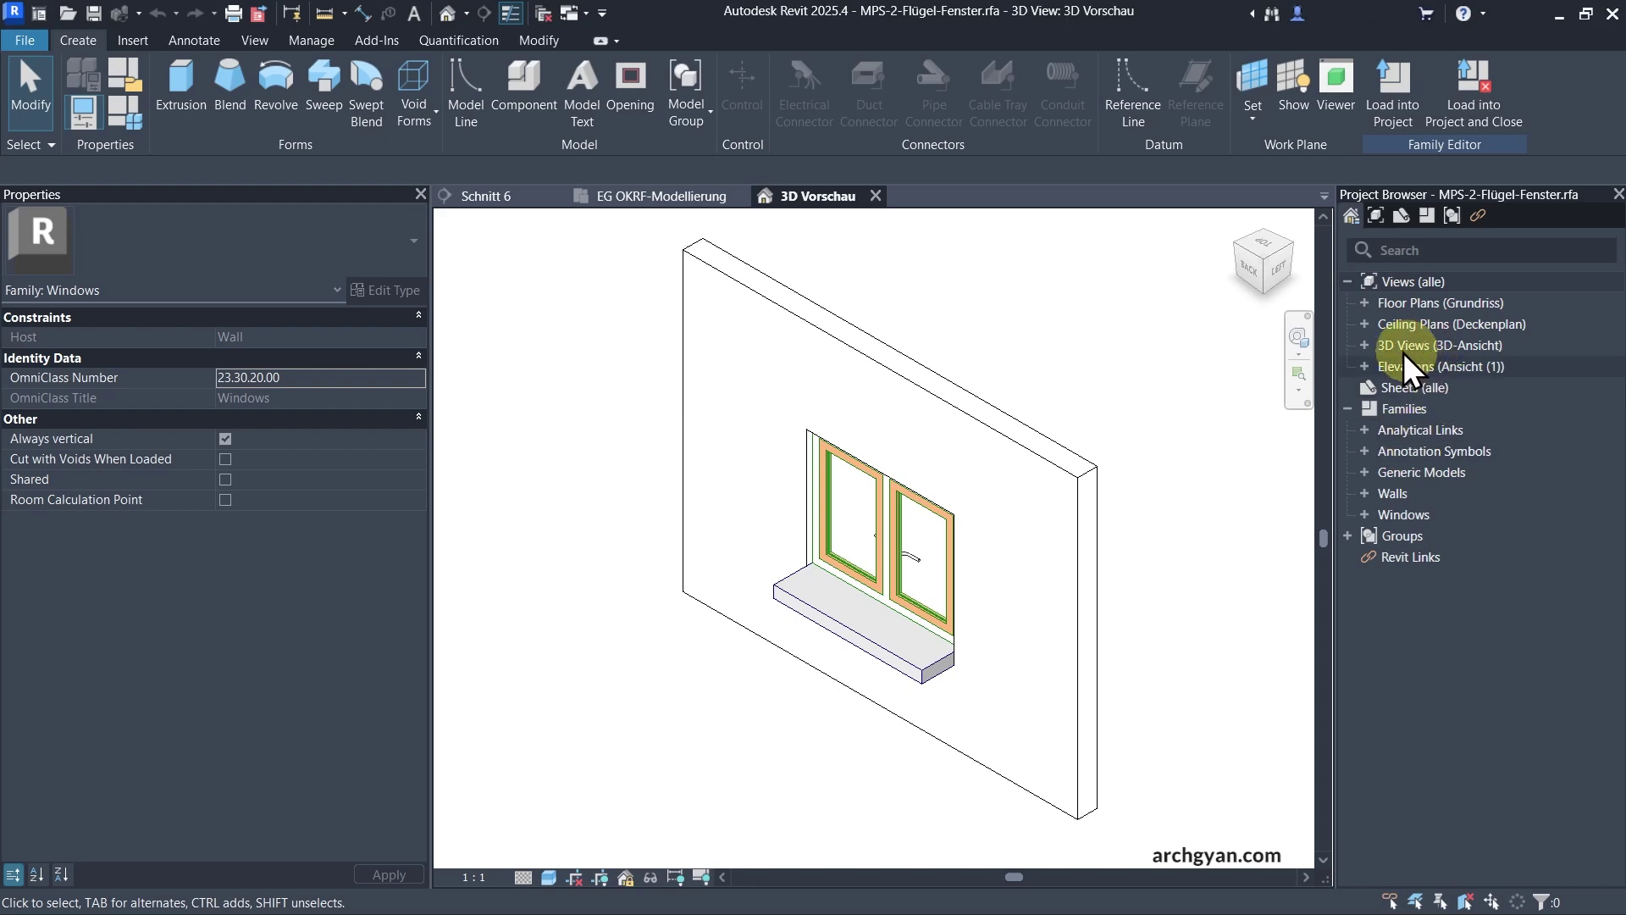
pyautogui.click(1365, 304)
pyautogui.doubleClick(1417, 321)
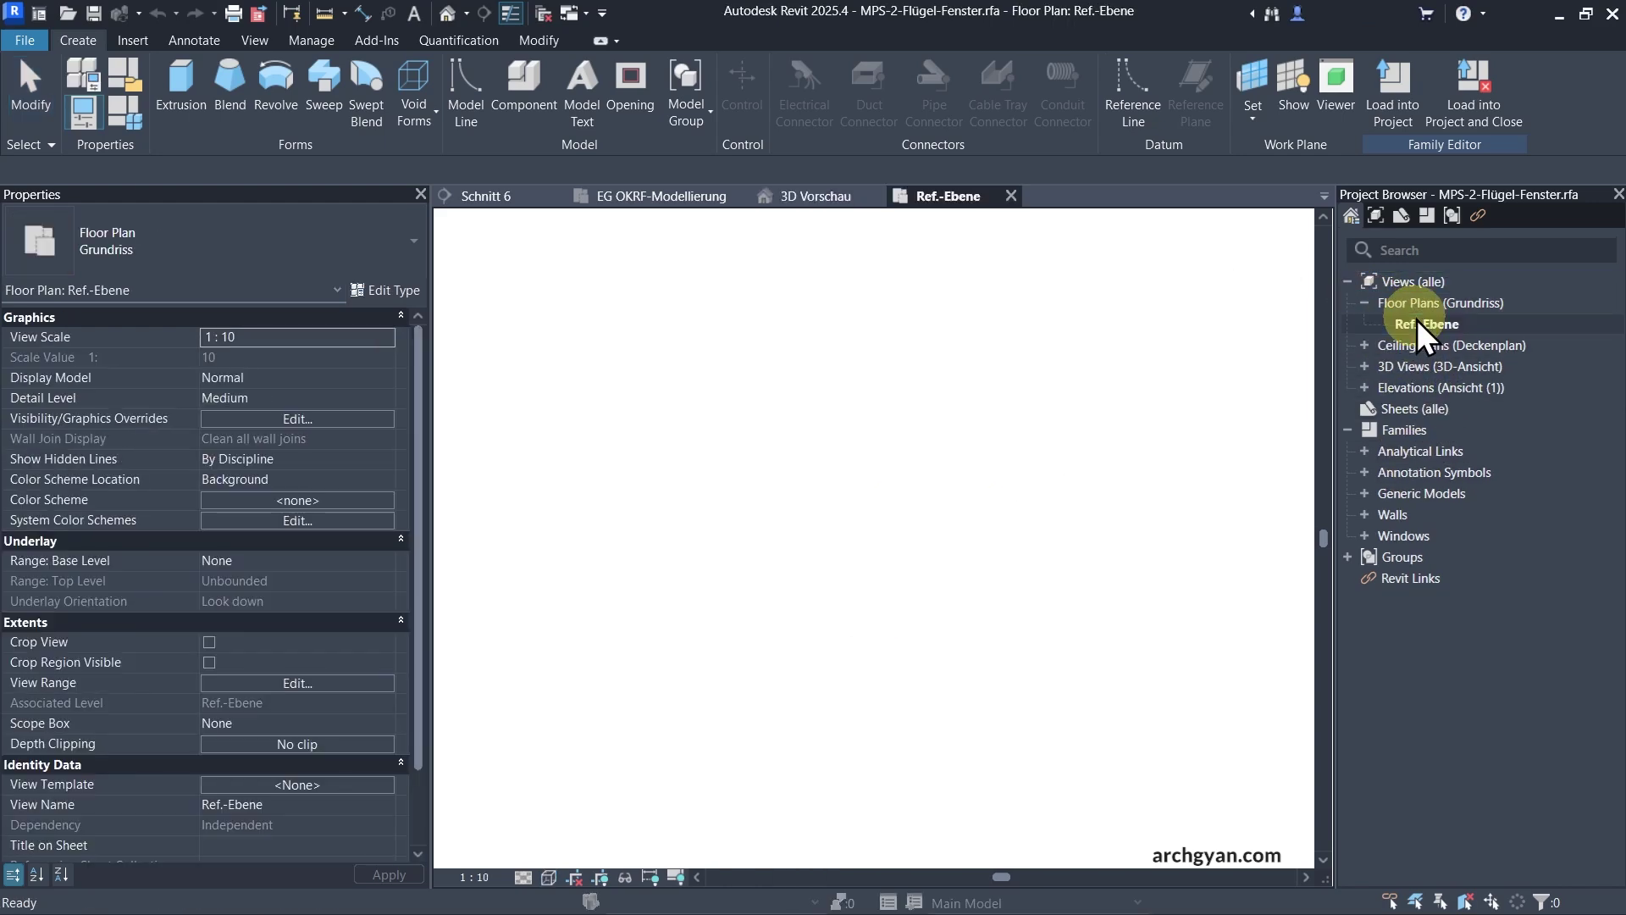
pyautogui.scroll(6, 657, 533)
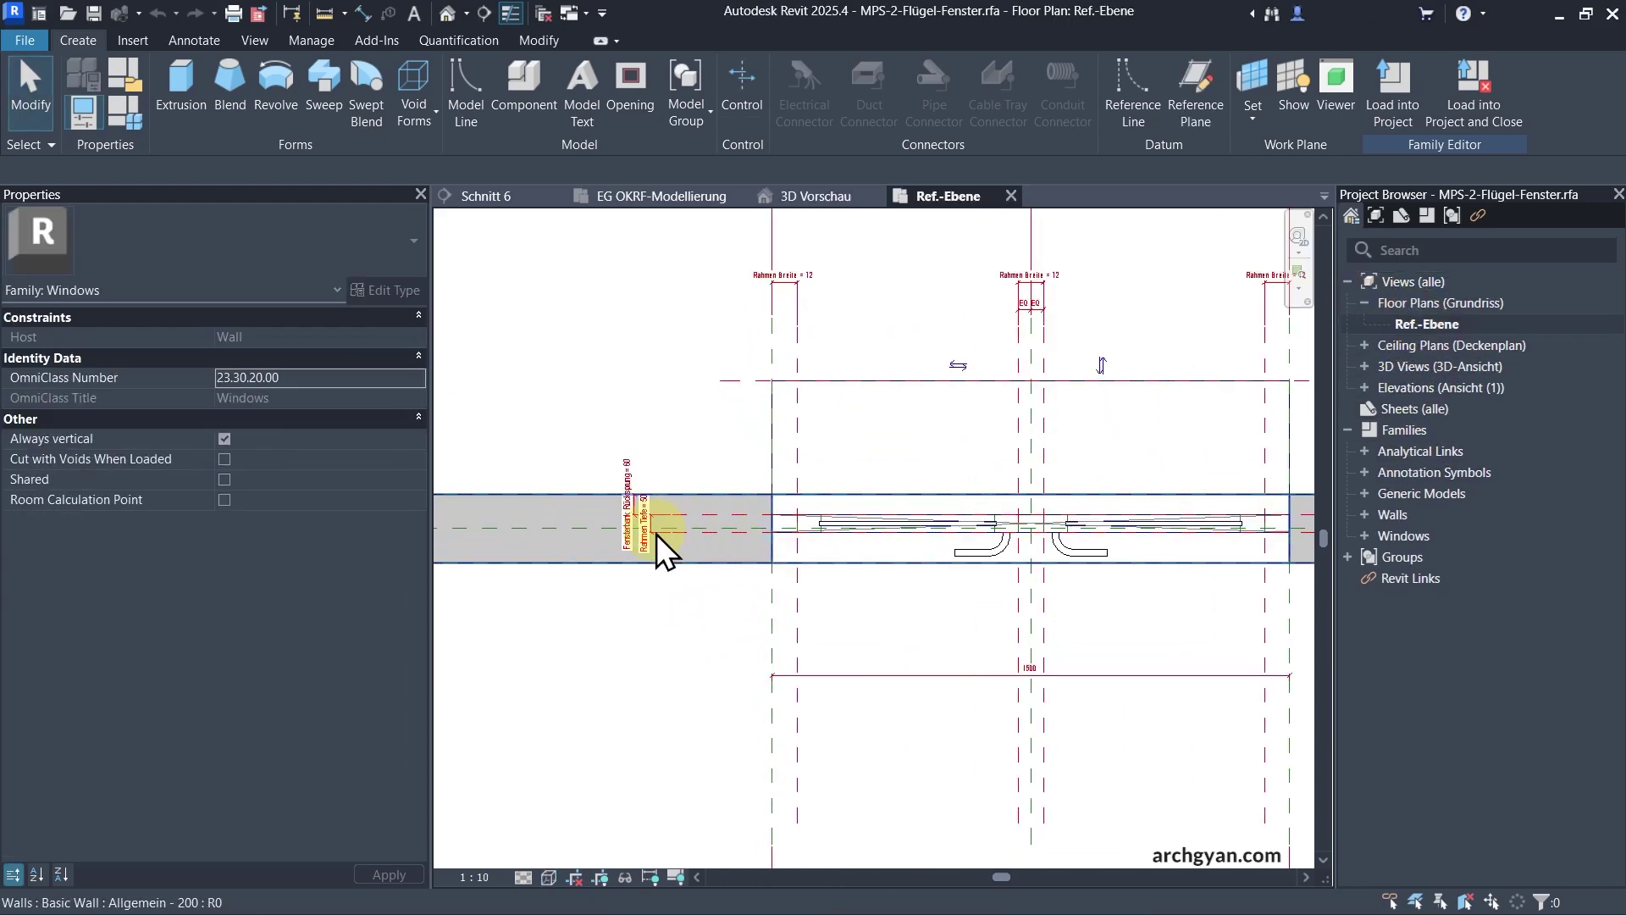
# Examine the Wall Closure property of the two frame reference planes and the Fensterbank Rücksprung and Rahmen Tiefe dimensions in the wall.
pyautogui.click(815, 493)
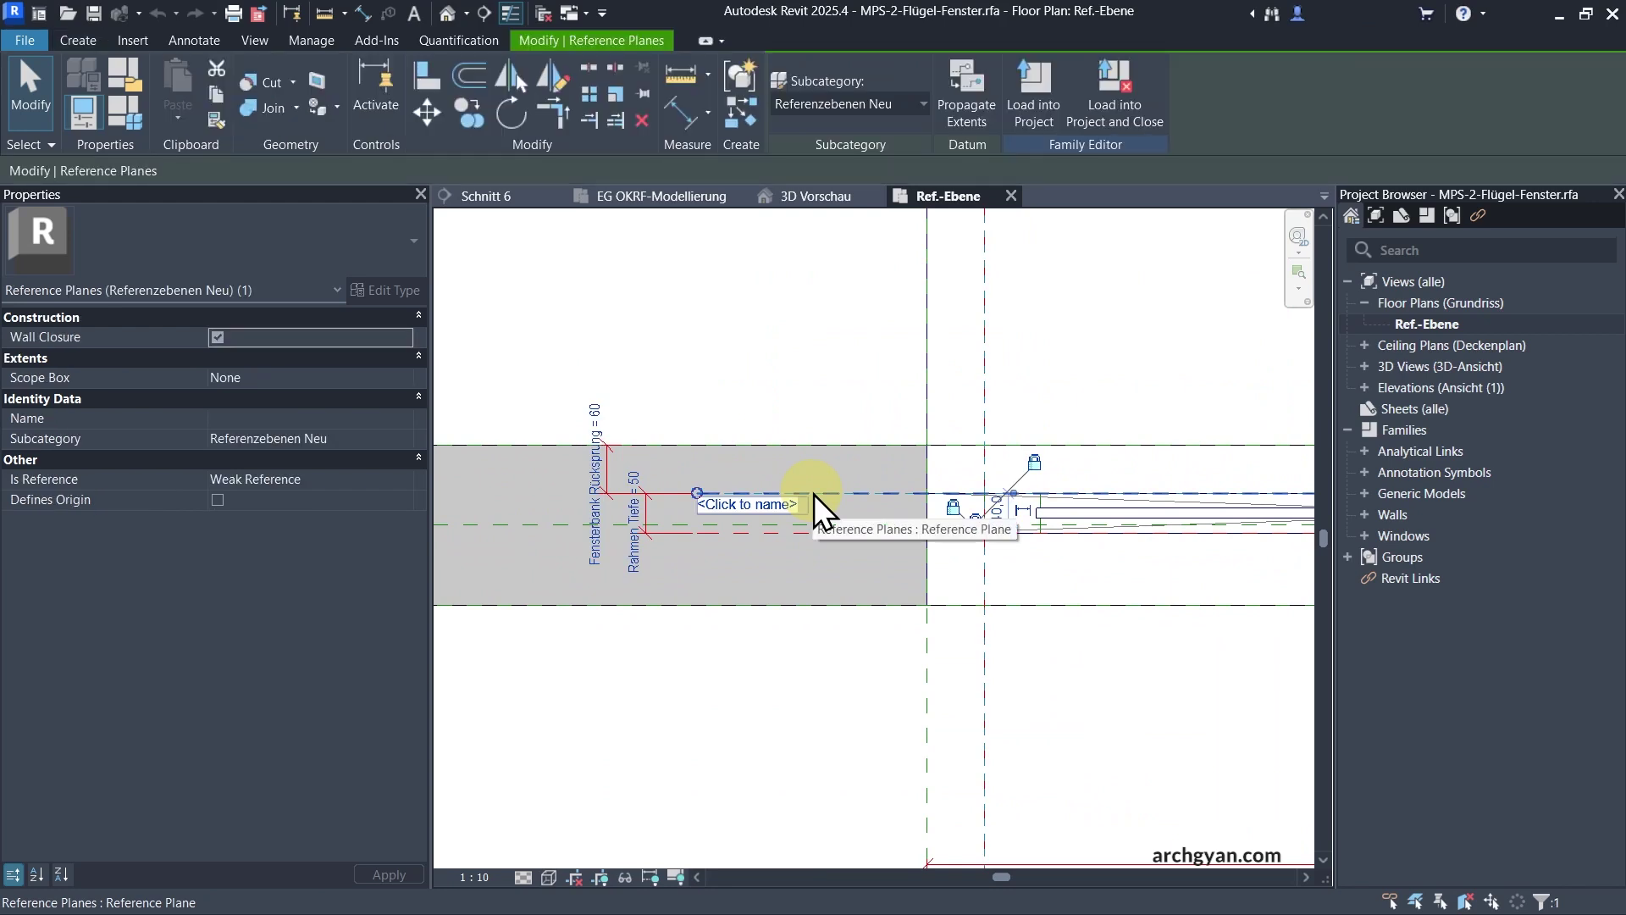
pyautogui.click(836, 538)
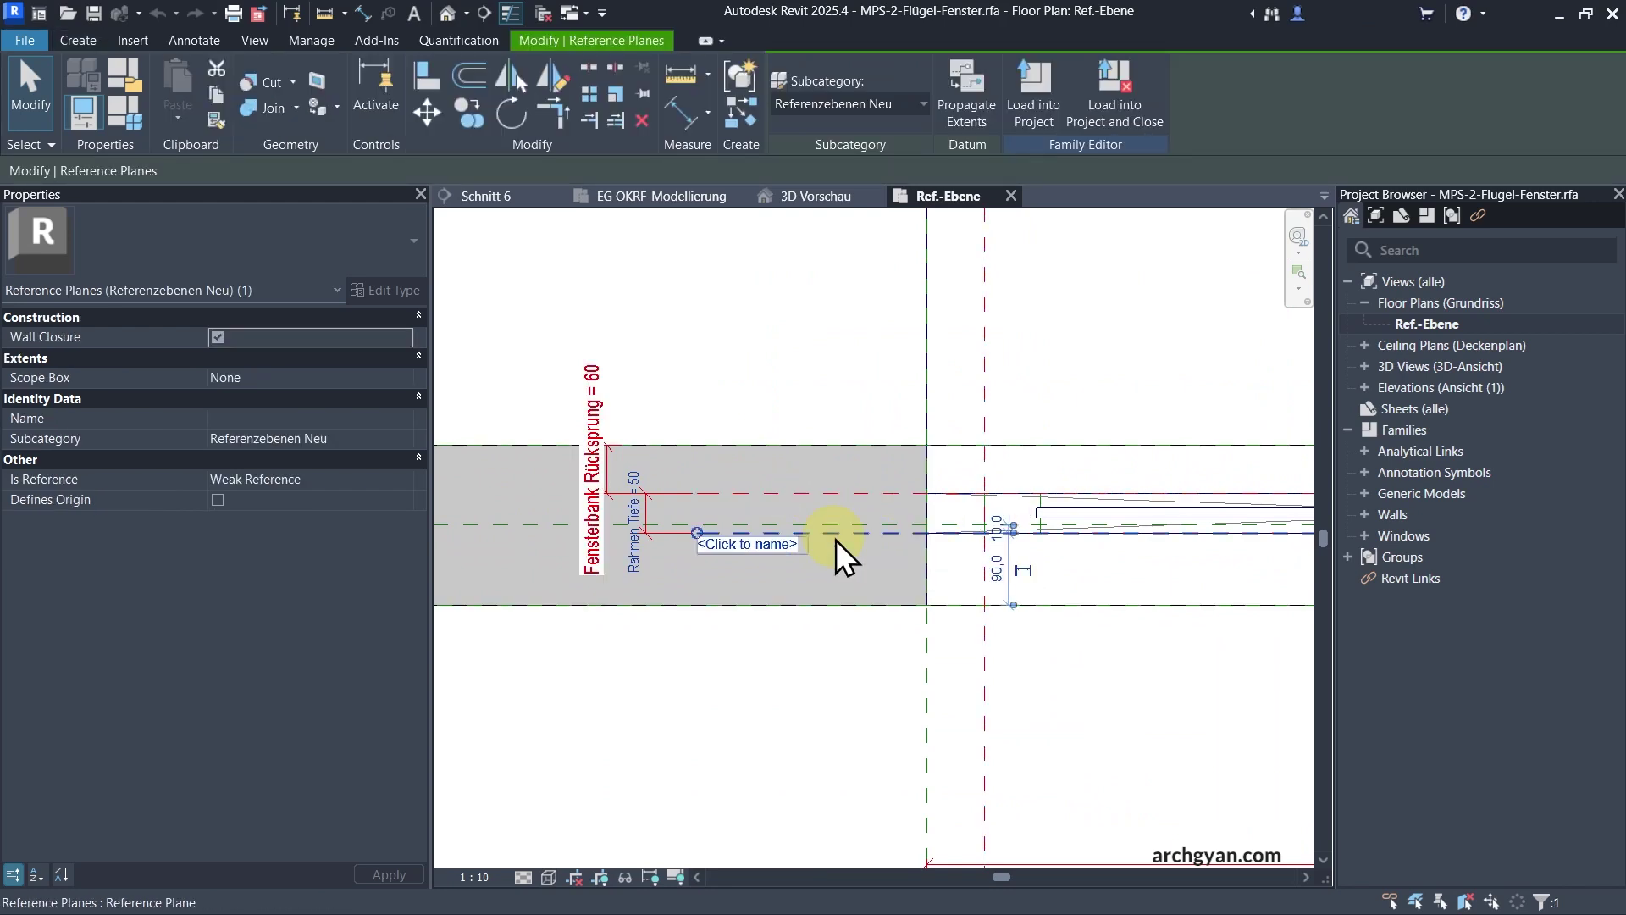
pyautogui.click(836, 353)
pyautogui.scroll(-4, 945, 436)
pyautogui.scroll(5, 726, 461)
pyautogui.scroll(2, 747, 474)
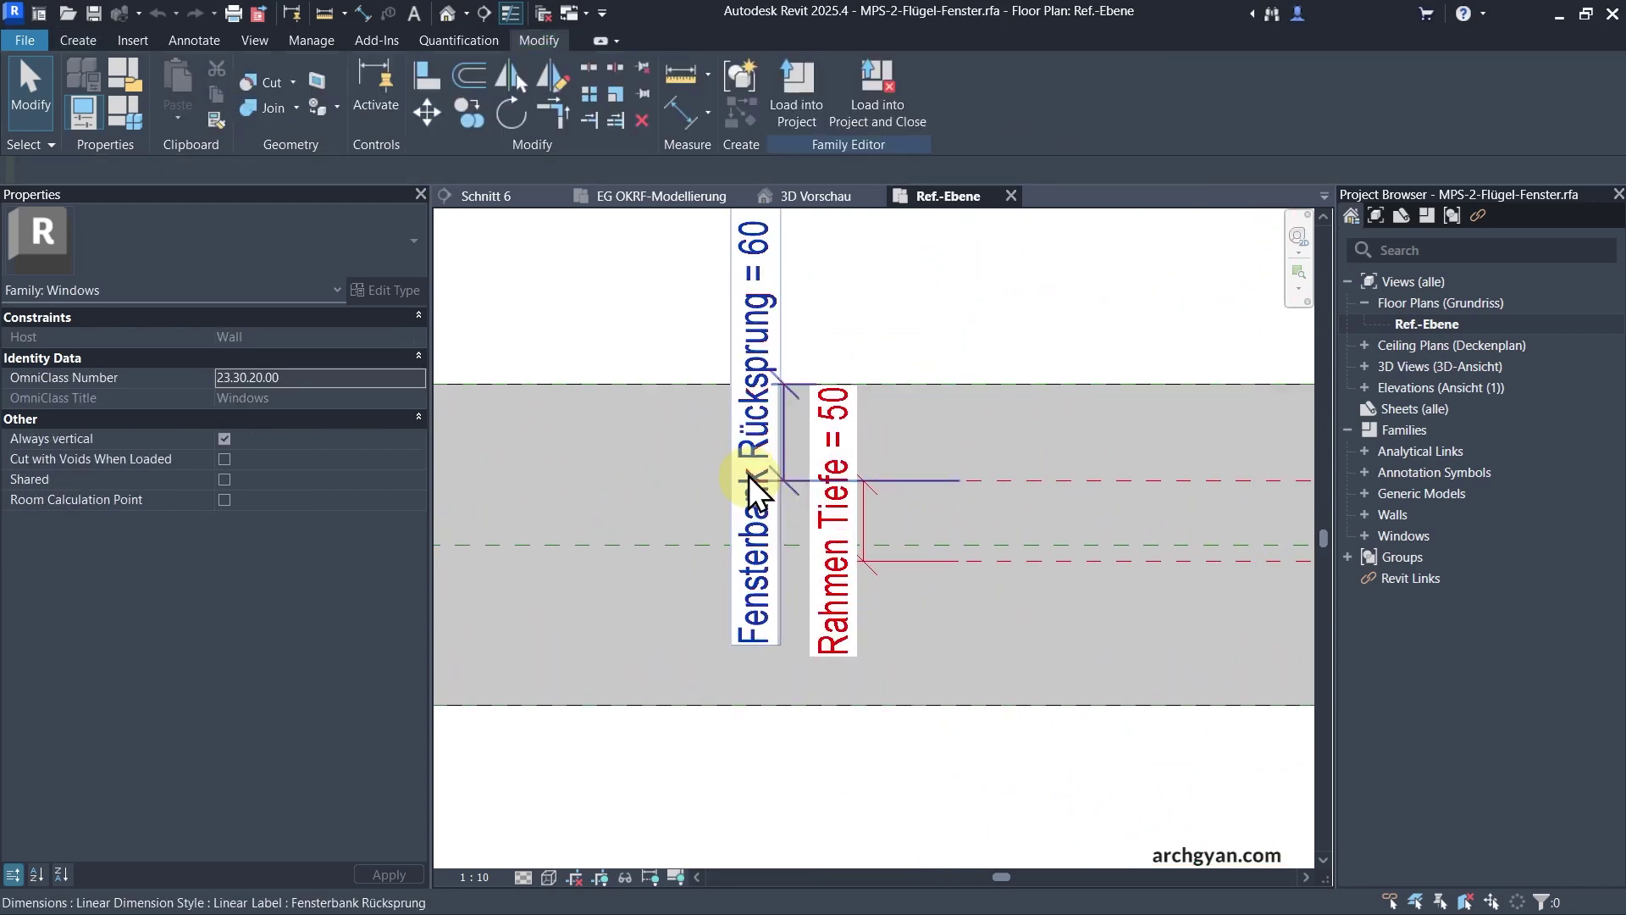
pyautogui.scroll(-2, 749, 475)
pyautogui.scroll(-5, 957, 477)
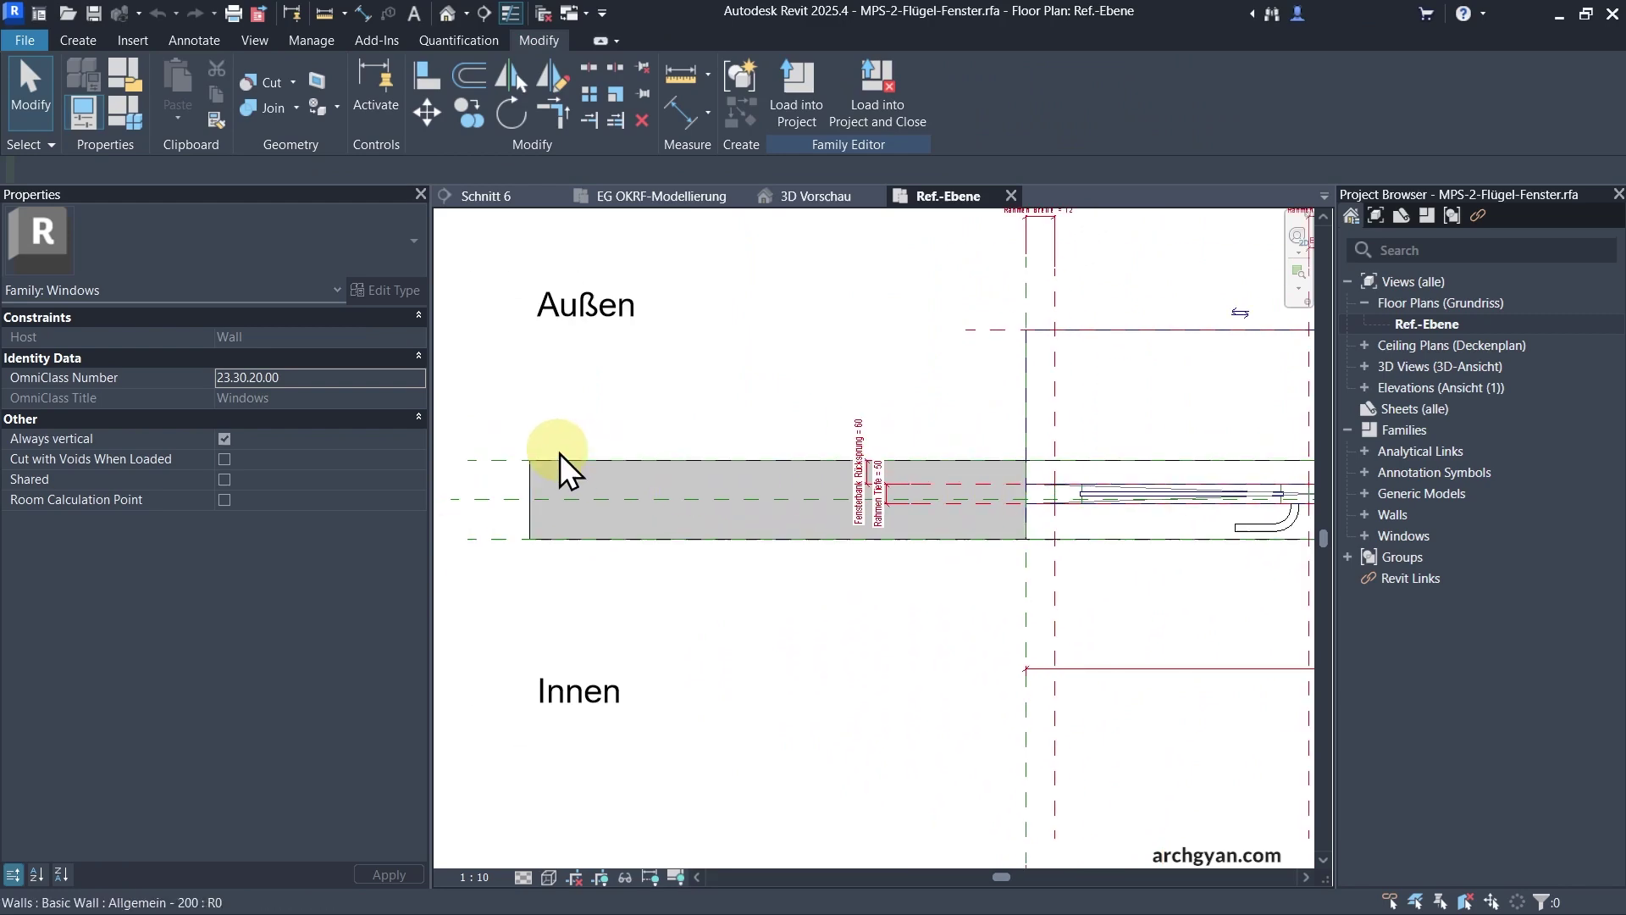
pyautogui.scroll(4, 1003, 459)
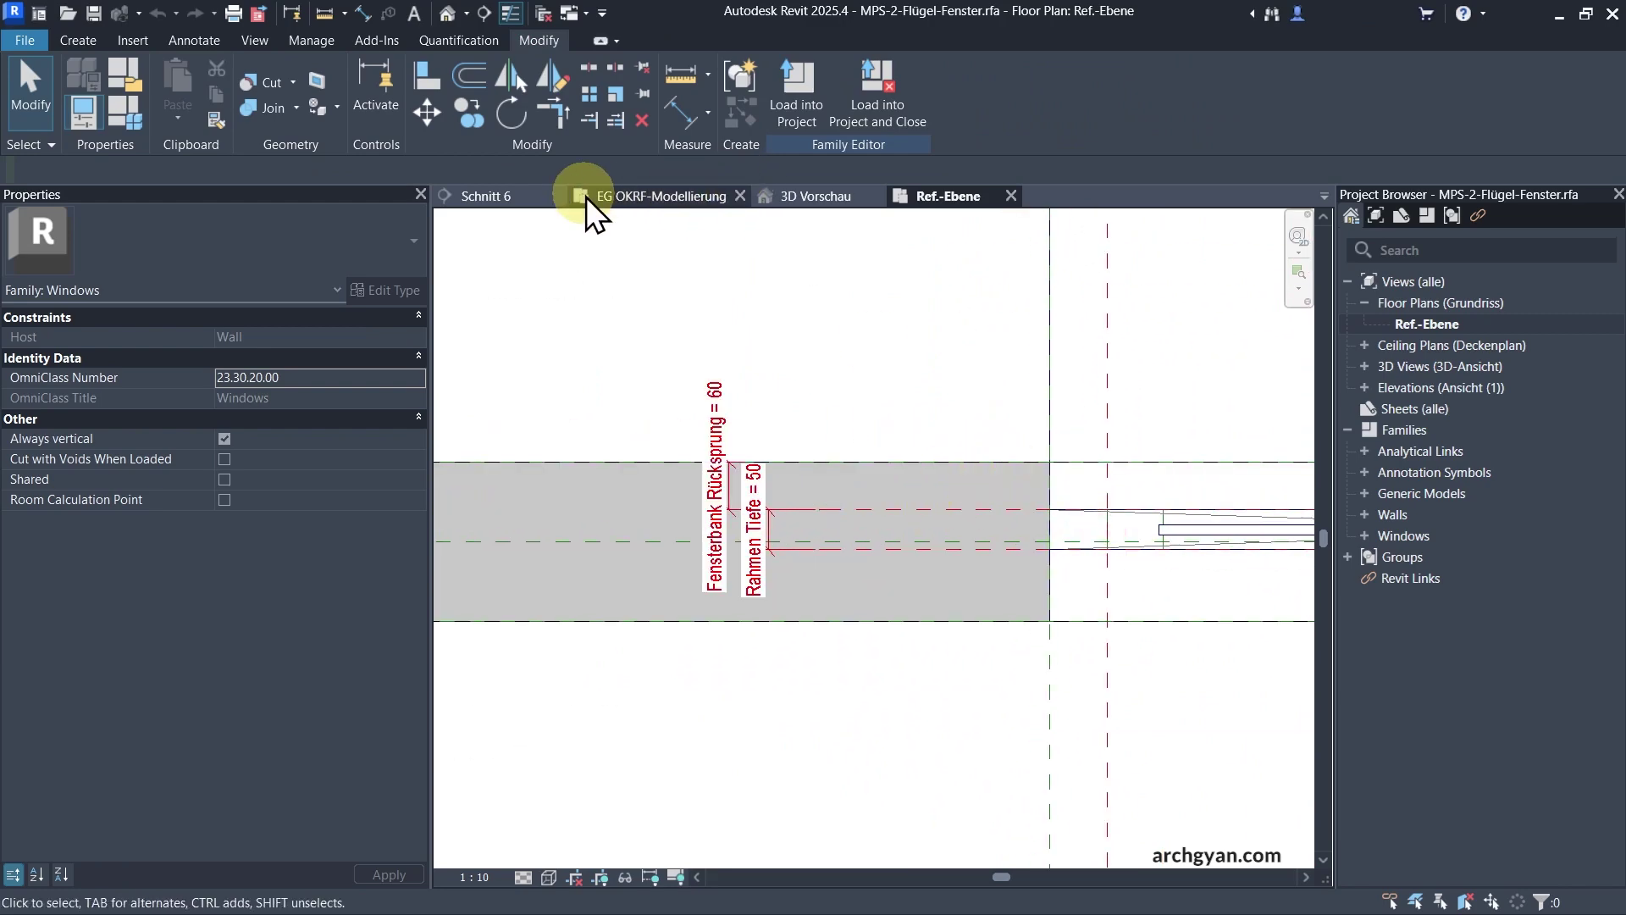
# In the project plan EG OKRF-Modellierung, set the window's Fensterbank Rücksprung to 0.05.
pyautogui.click(621, 197)
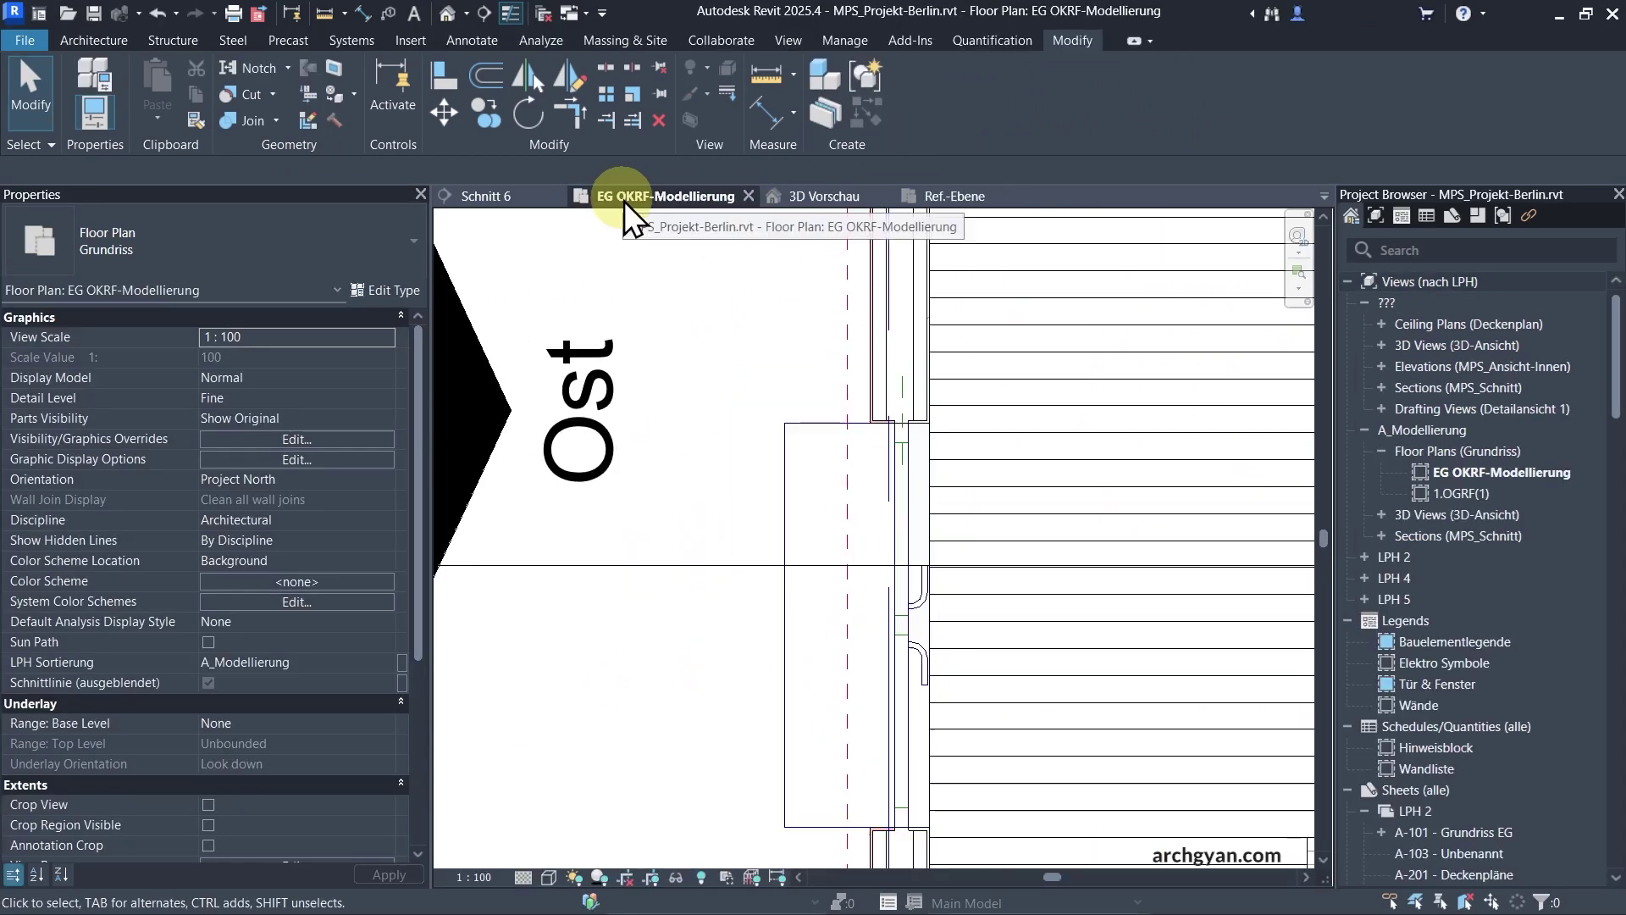
pyautogui.click(898, 528)
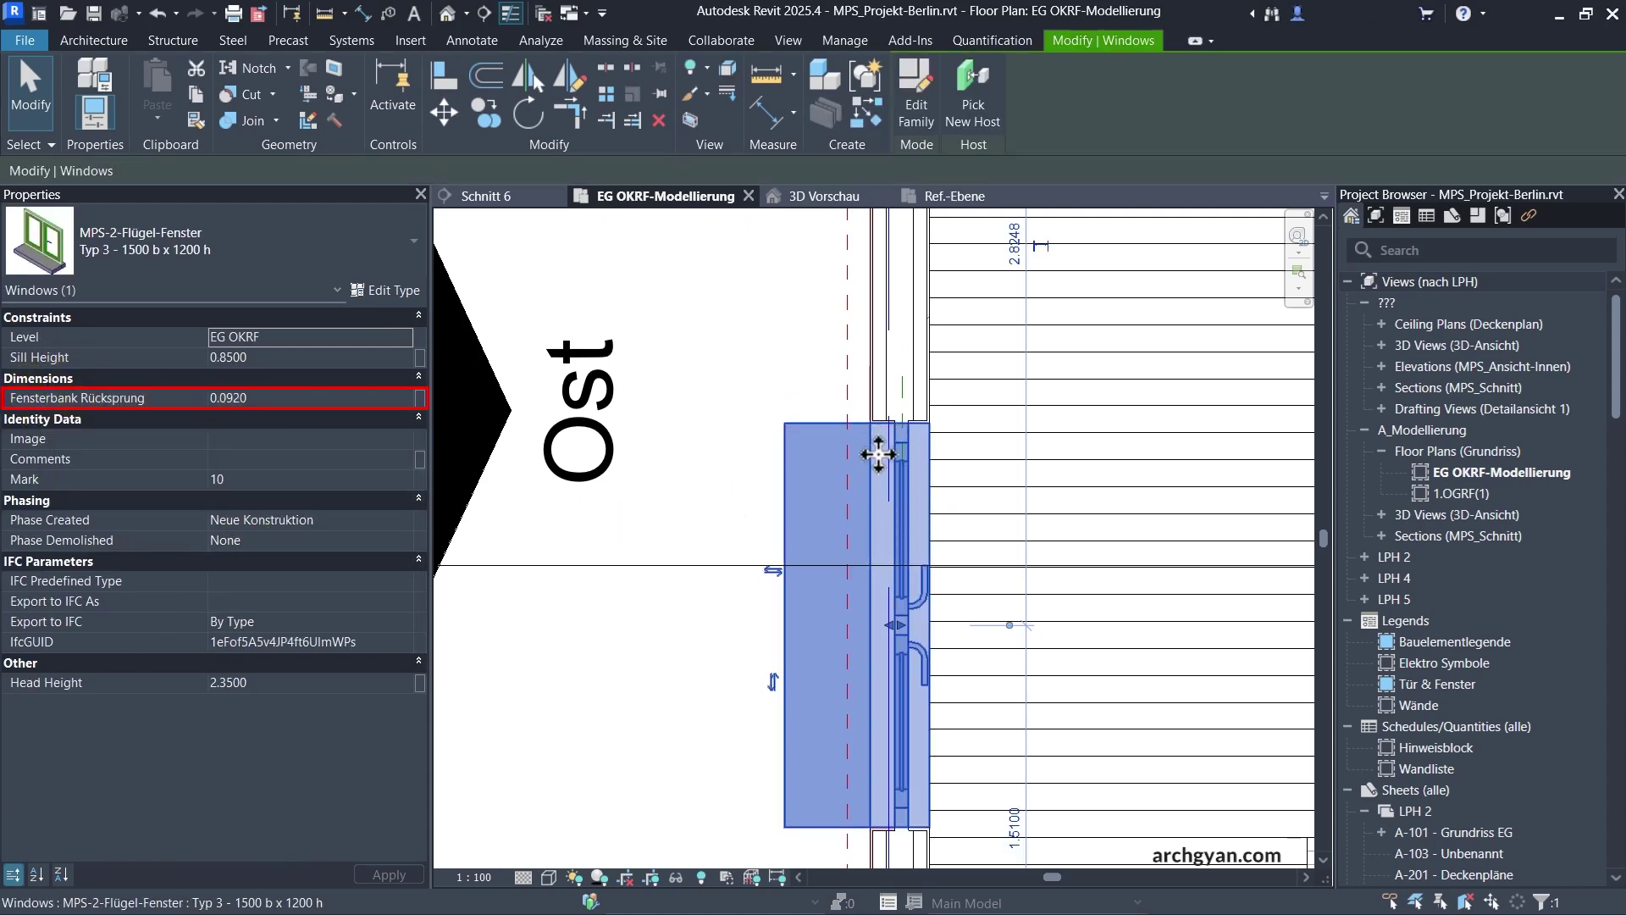
pyautogui.click(322, 403)
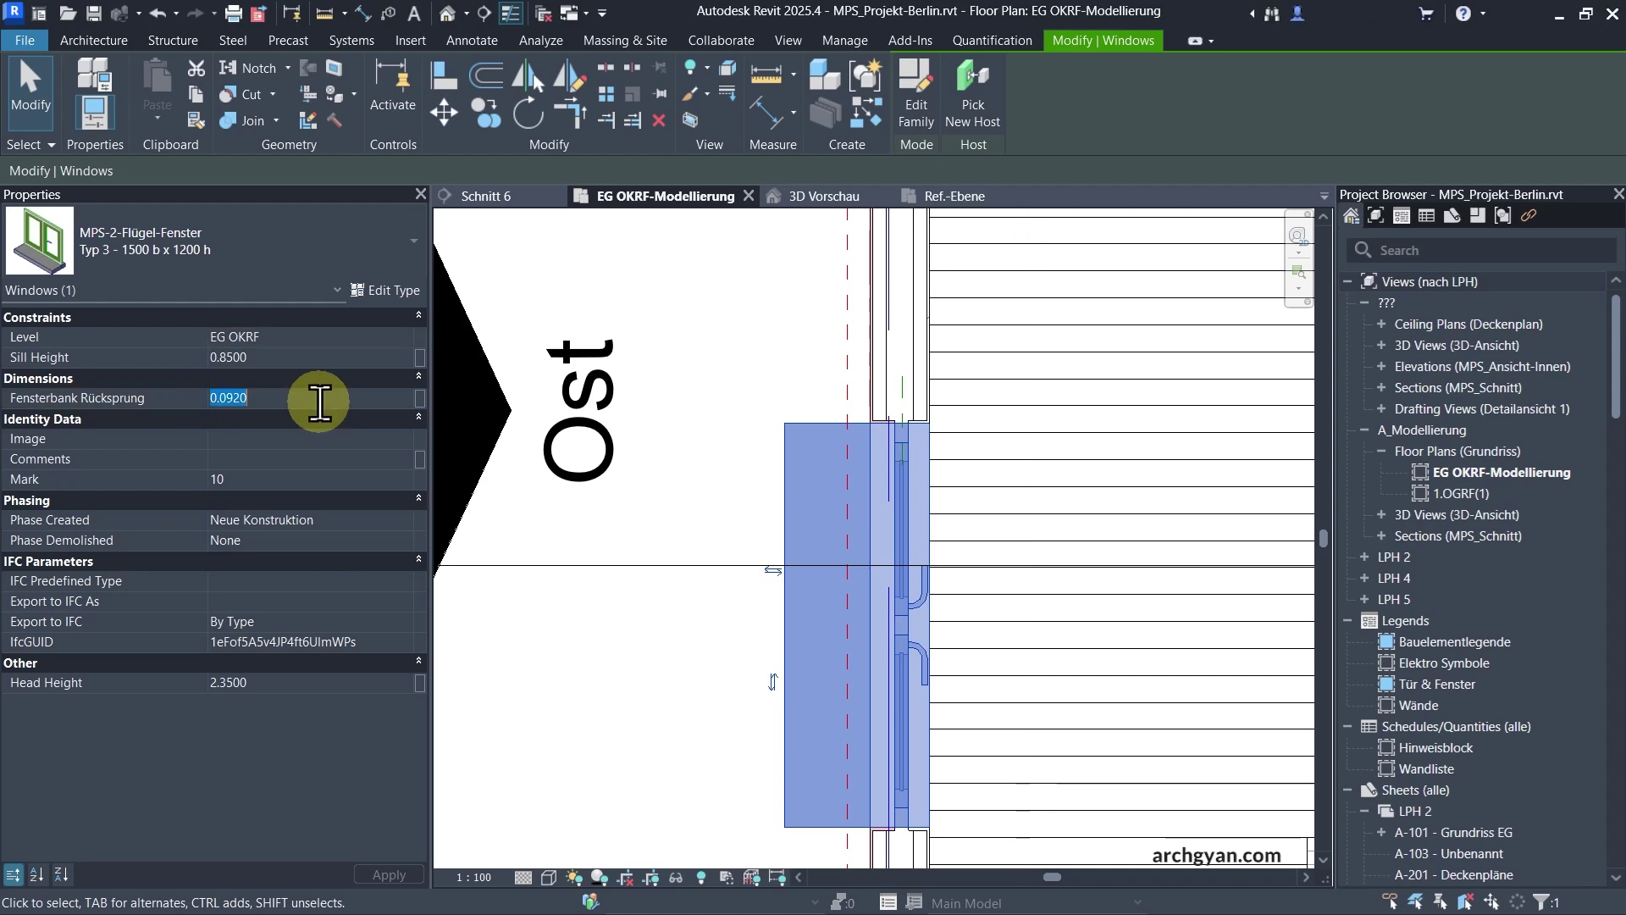
pyautogui.write('0.05')
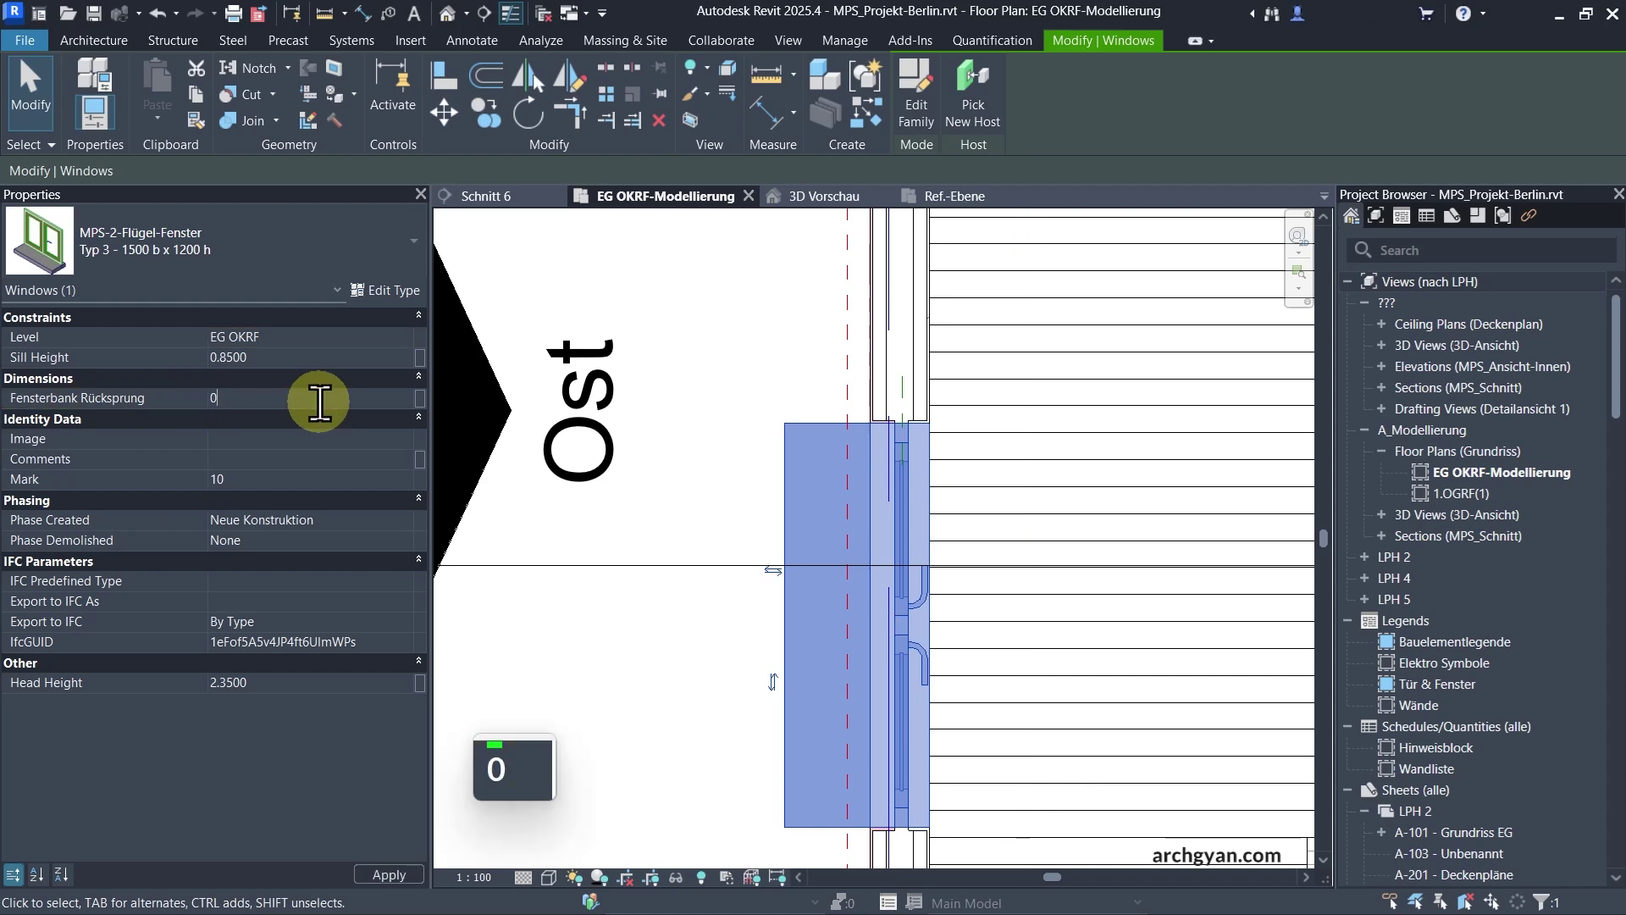
pyautogui.press('Return')
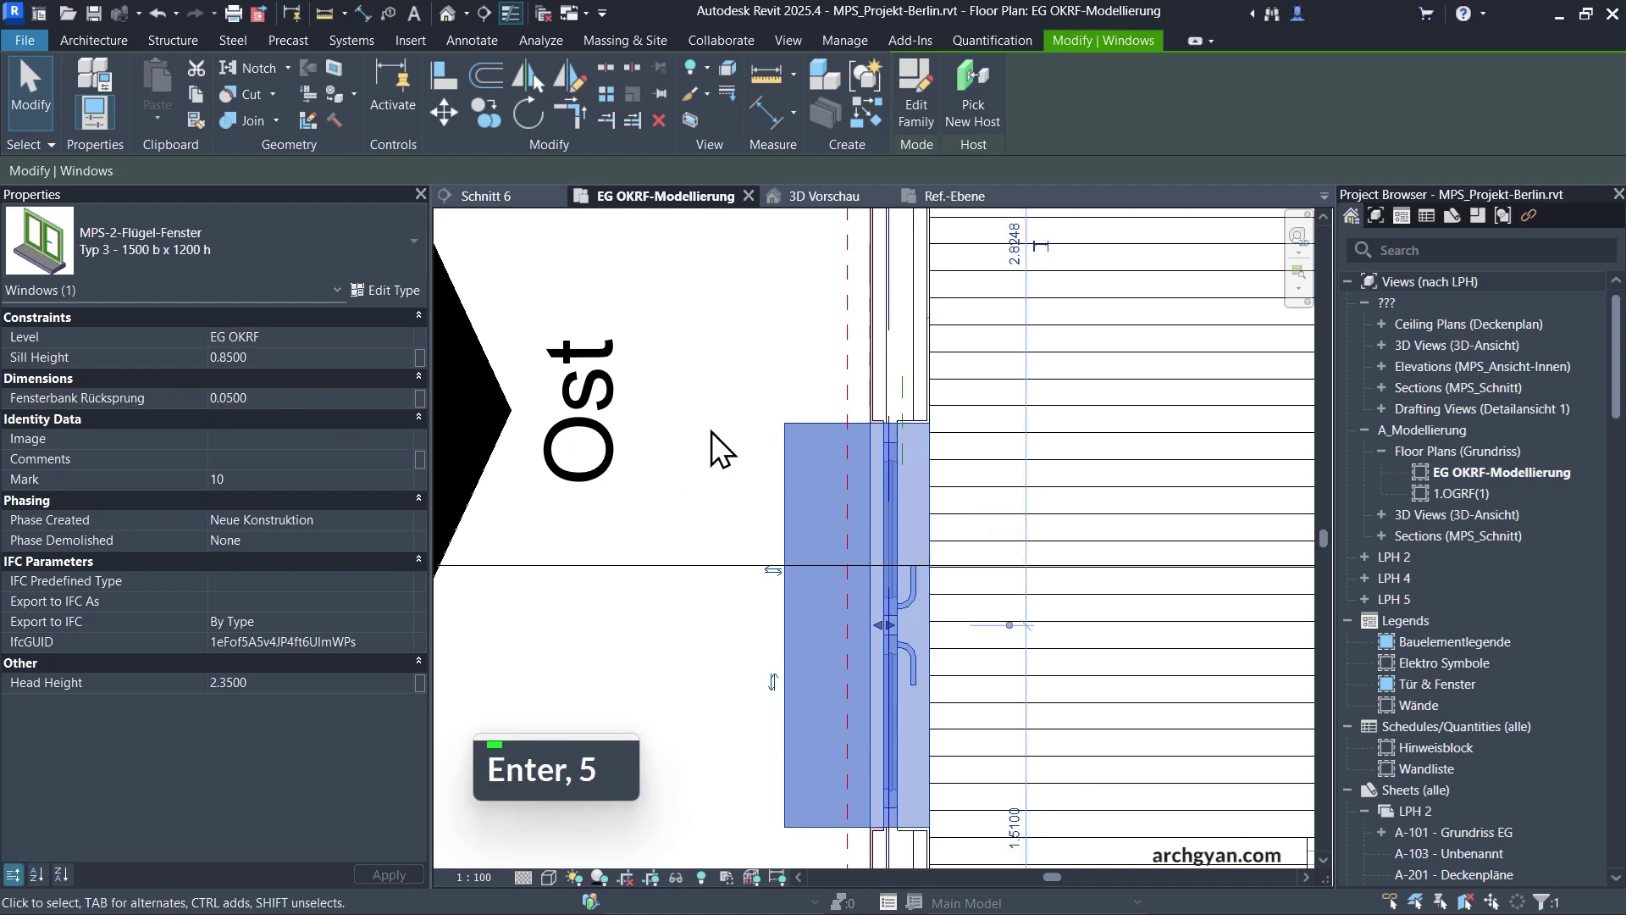
# Shift the window frame inward within the wall opening to a Fensterbank Rücksprung of about 0.108.
pyautogui.scroll(2, 890, 613)
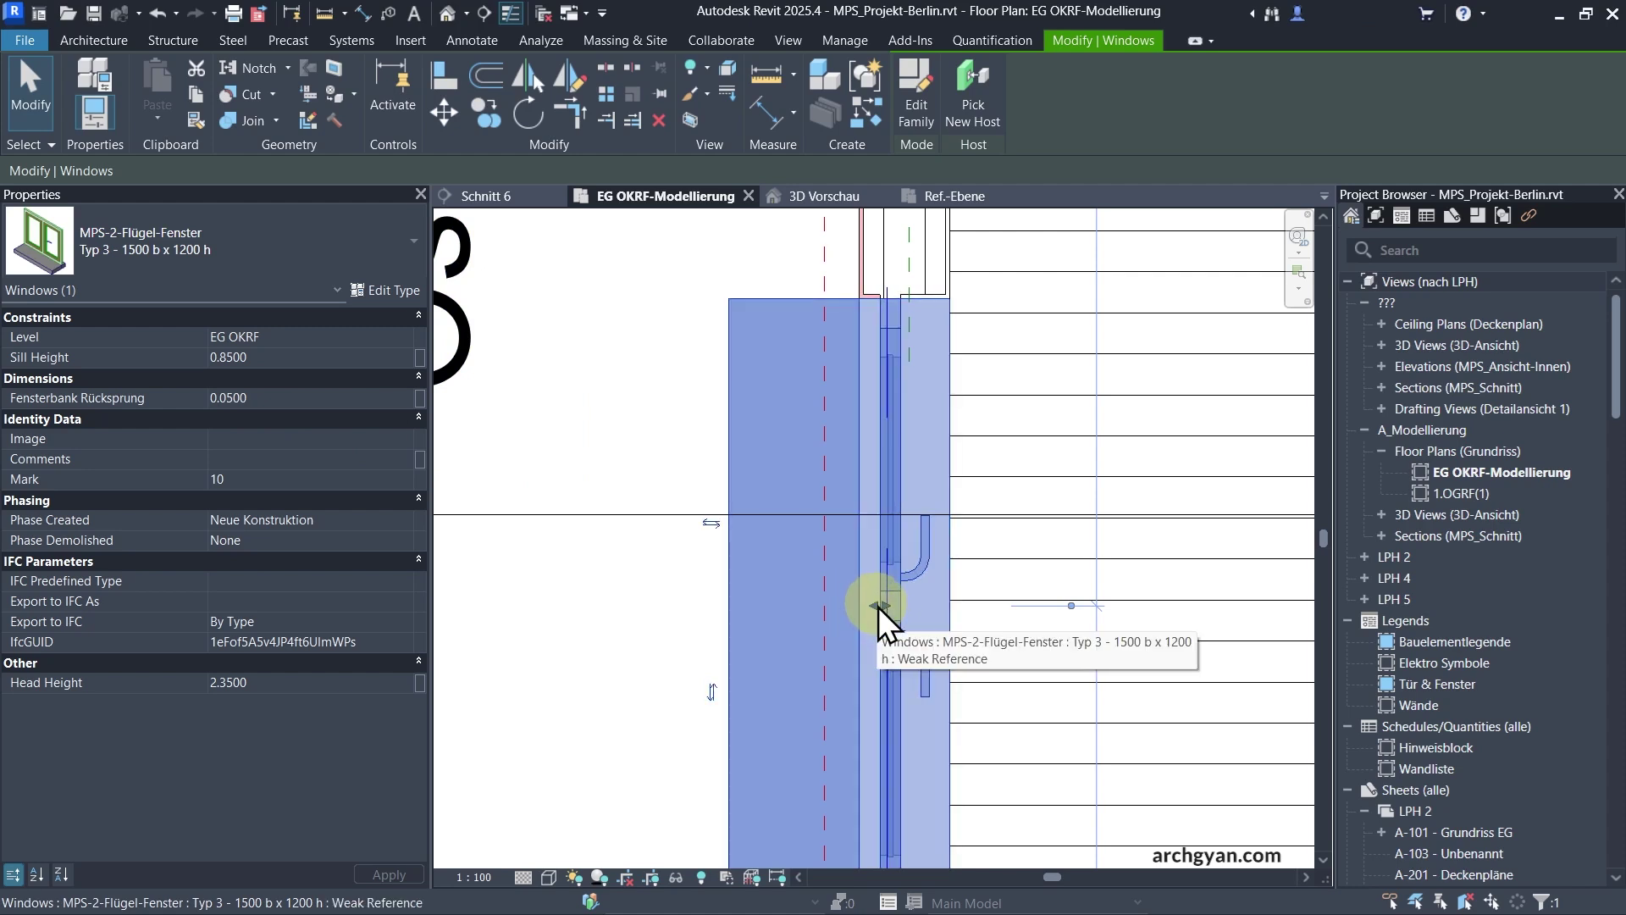
pyautogui.moveTo(877, 606)
pyautogui.mouseDown()
pyautogui.moveTo(900, 601)
pyautogui.moveTo(890, 616)
pyautogui.moveTo(897, 600)
pyautogui.mouseUp()
pyautogui.scroll(-2, 1021, 536)
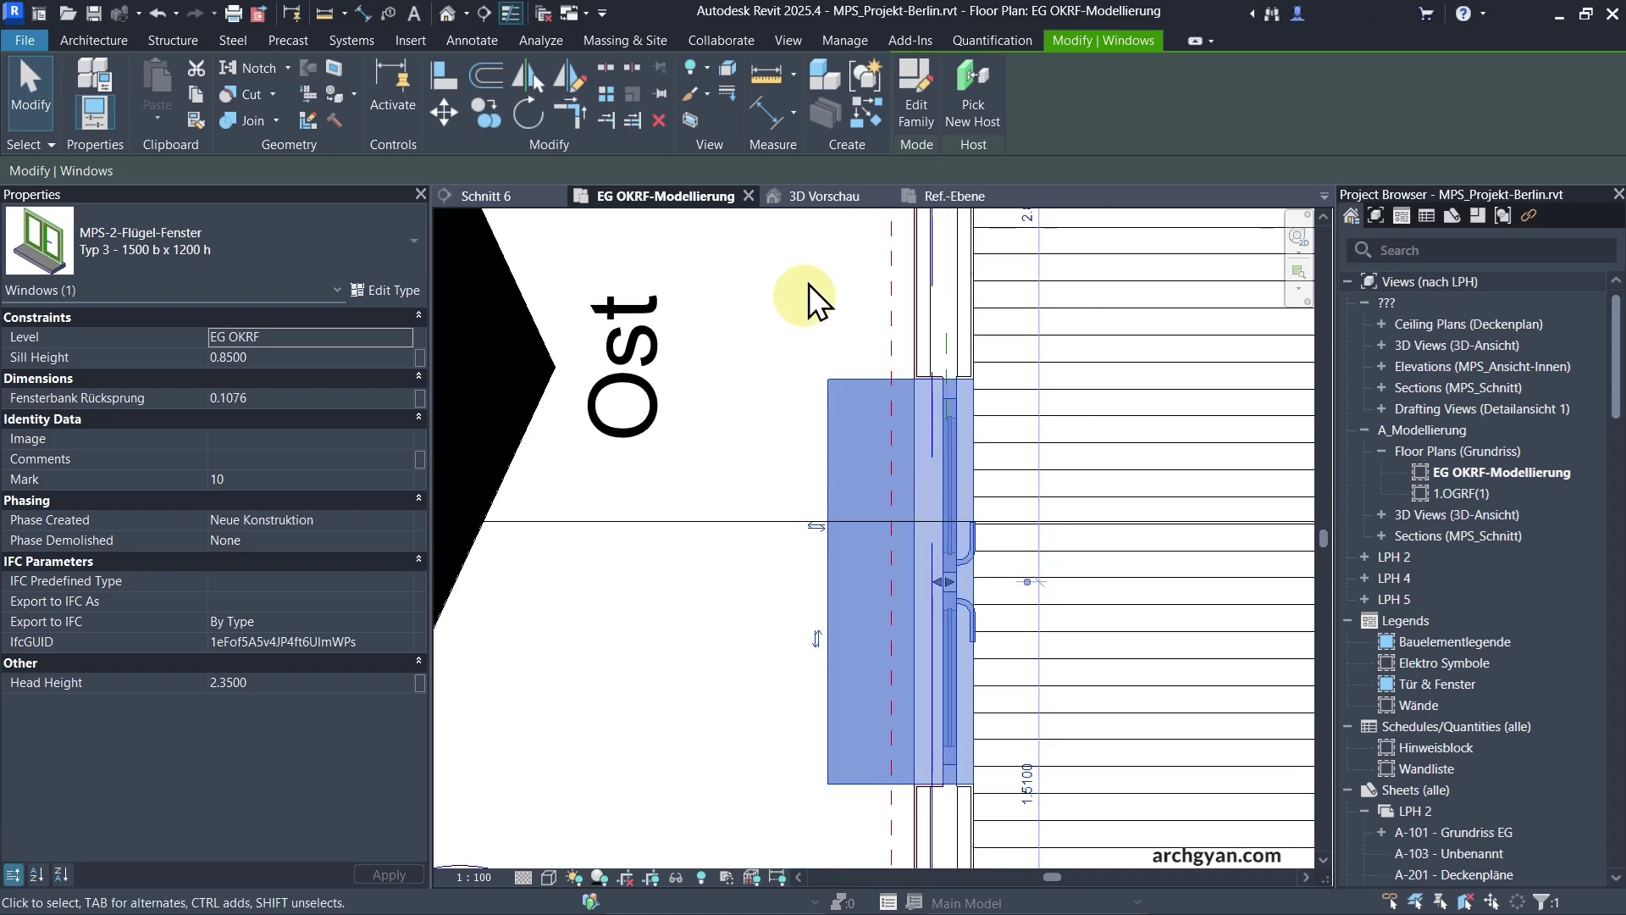
pyautogui.click(793, 306)
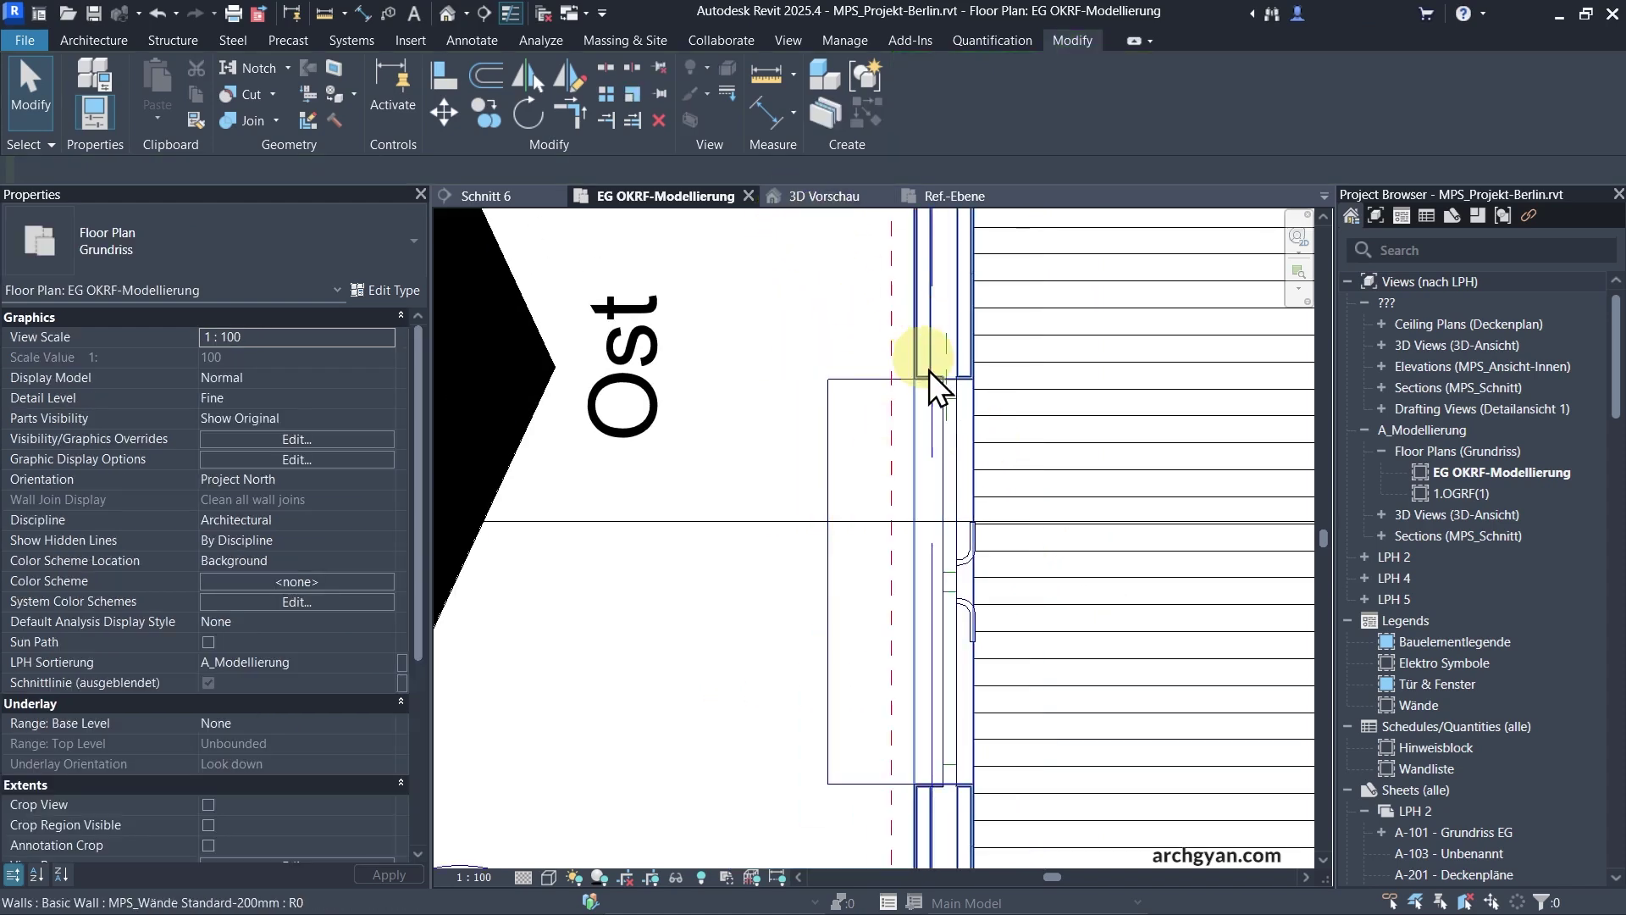
# Check the Wall Closure property of both frame reference planes in the family's Ref.-Ebene plan and compare with the window in the project plan.
pyautogui.click(939, 198)
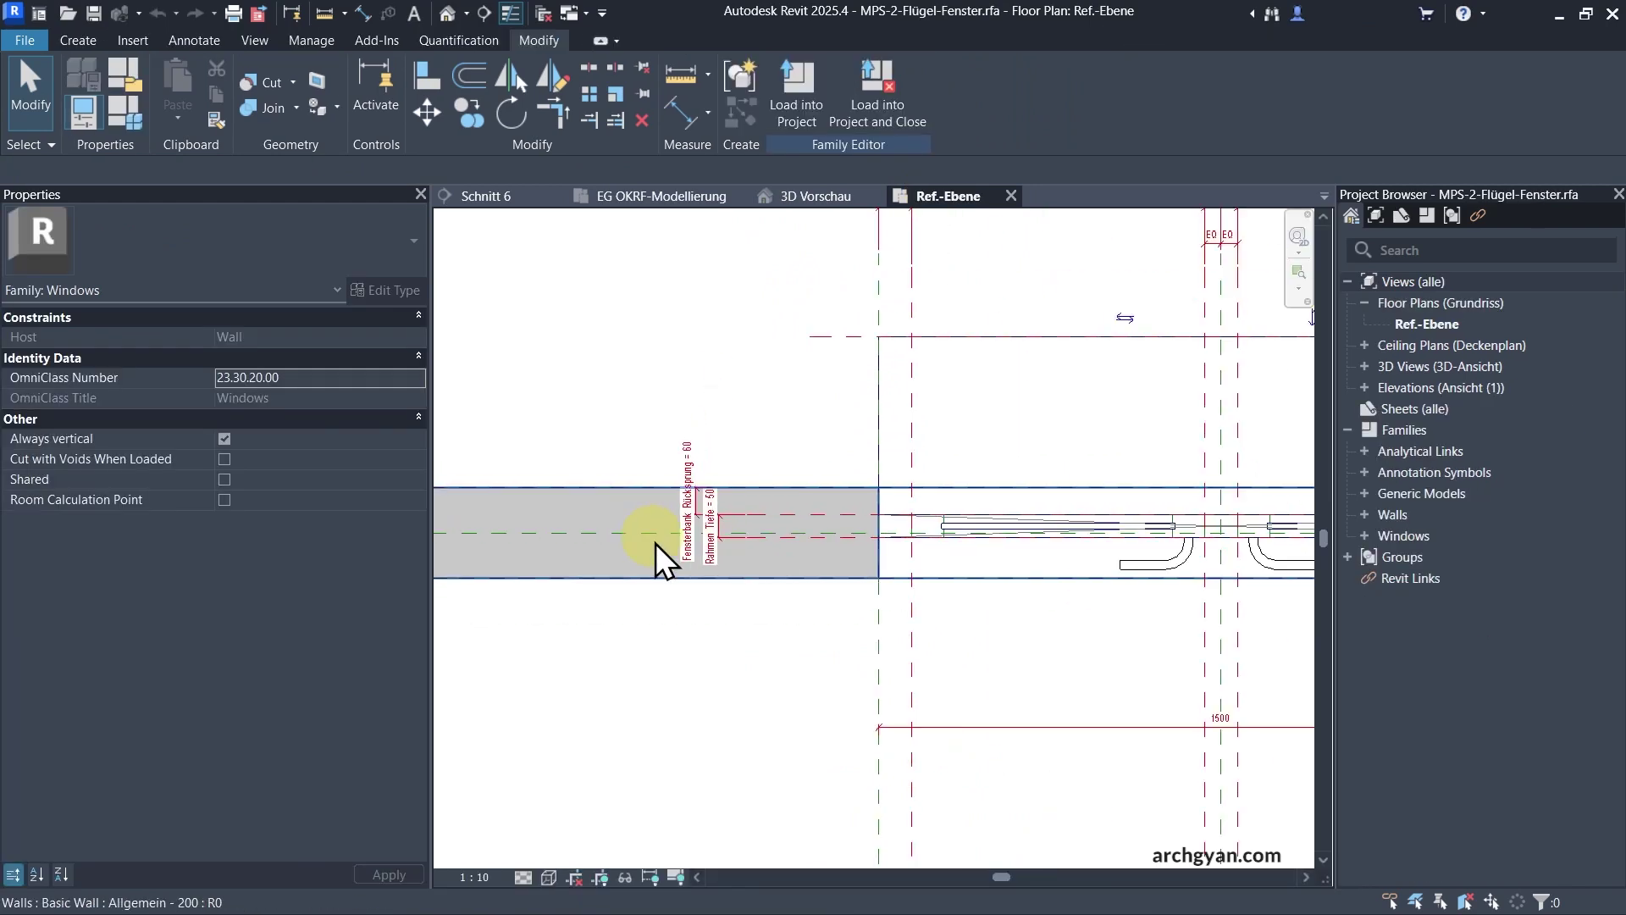
pyautogui.scroll(2, 815, 608)
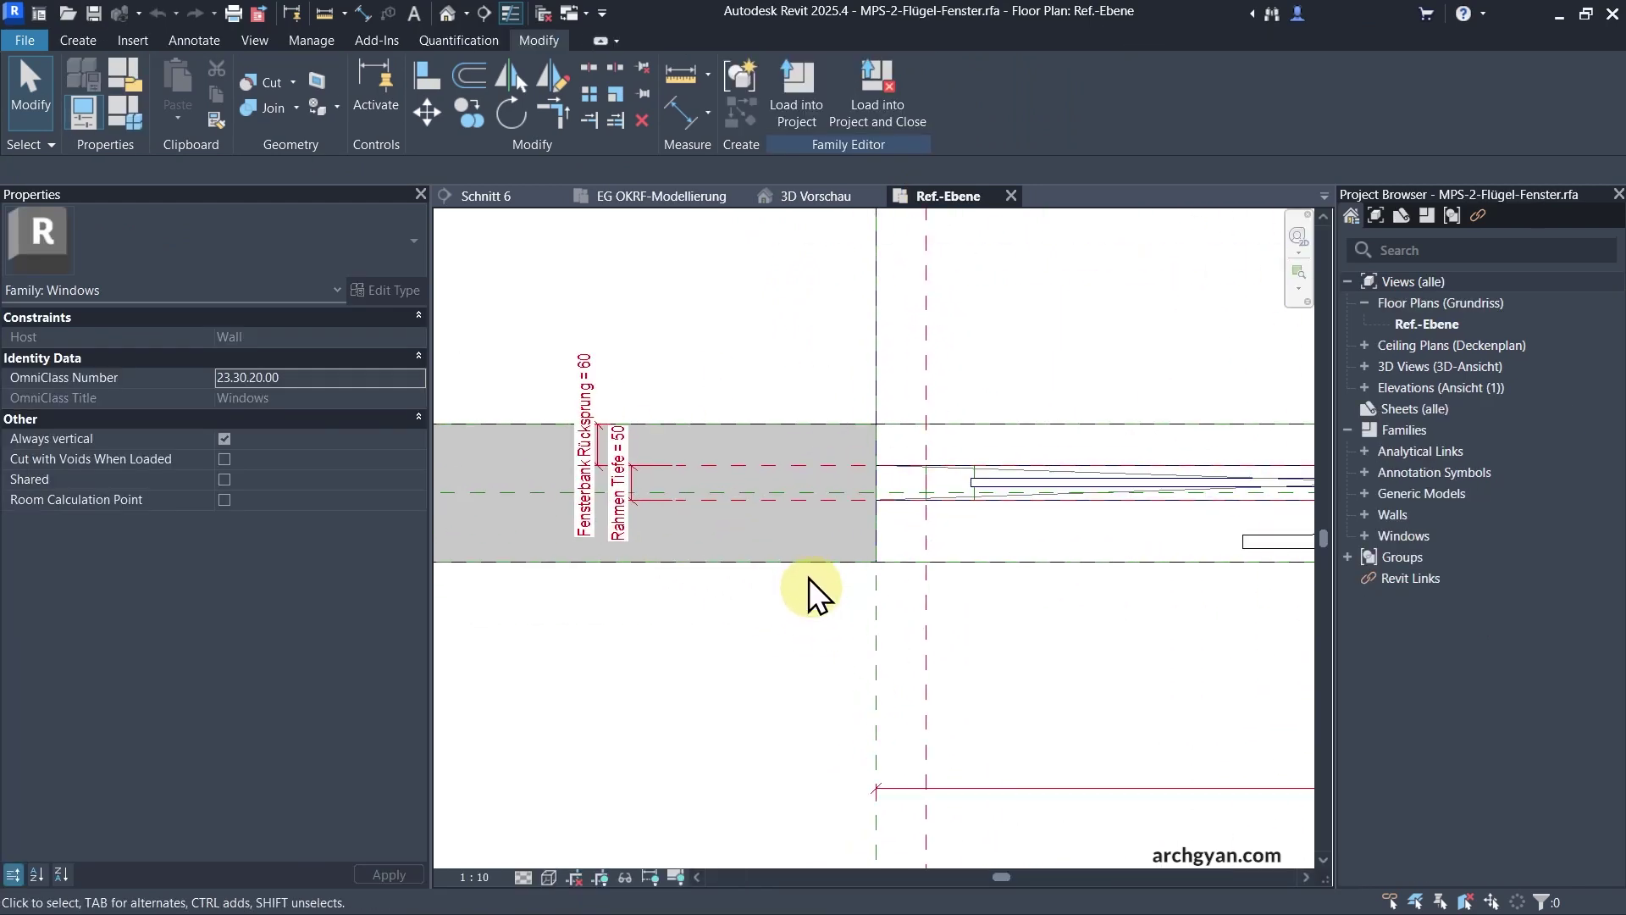
pyautogui.click(786, 464)
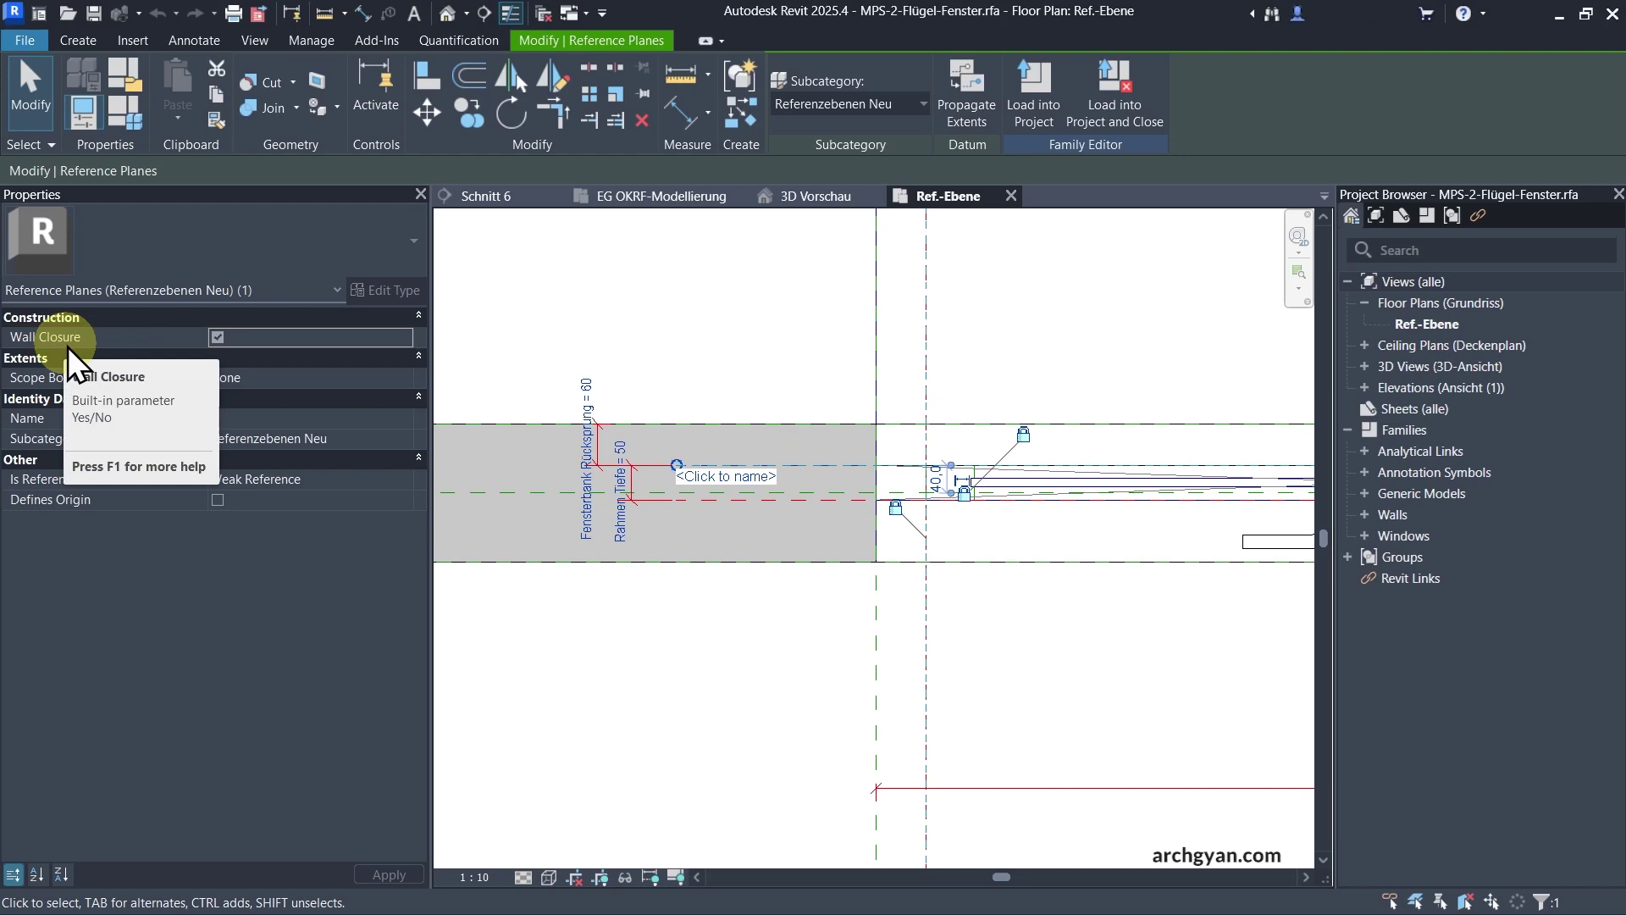
pyautogui.click(208, 345)
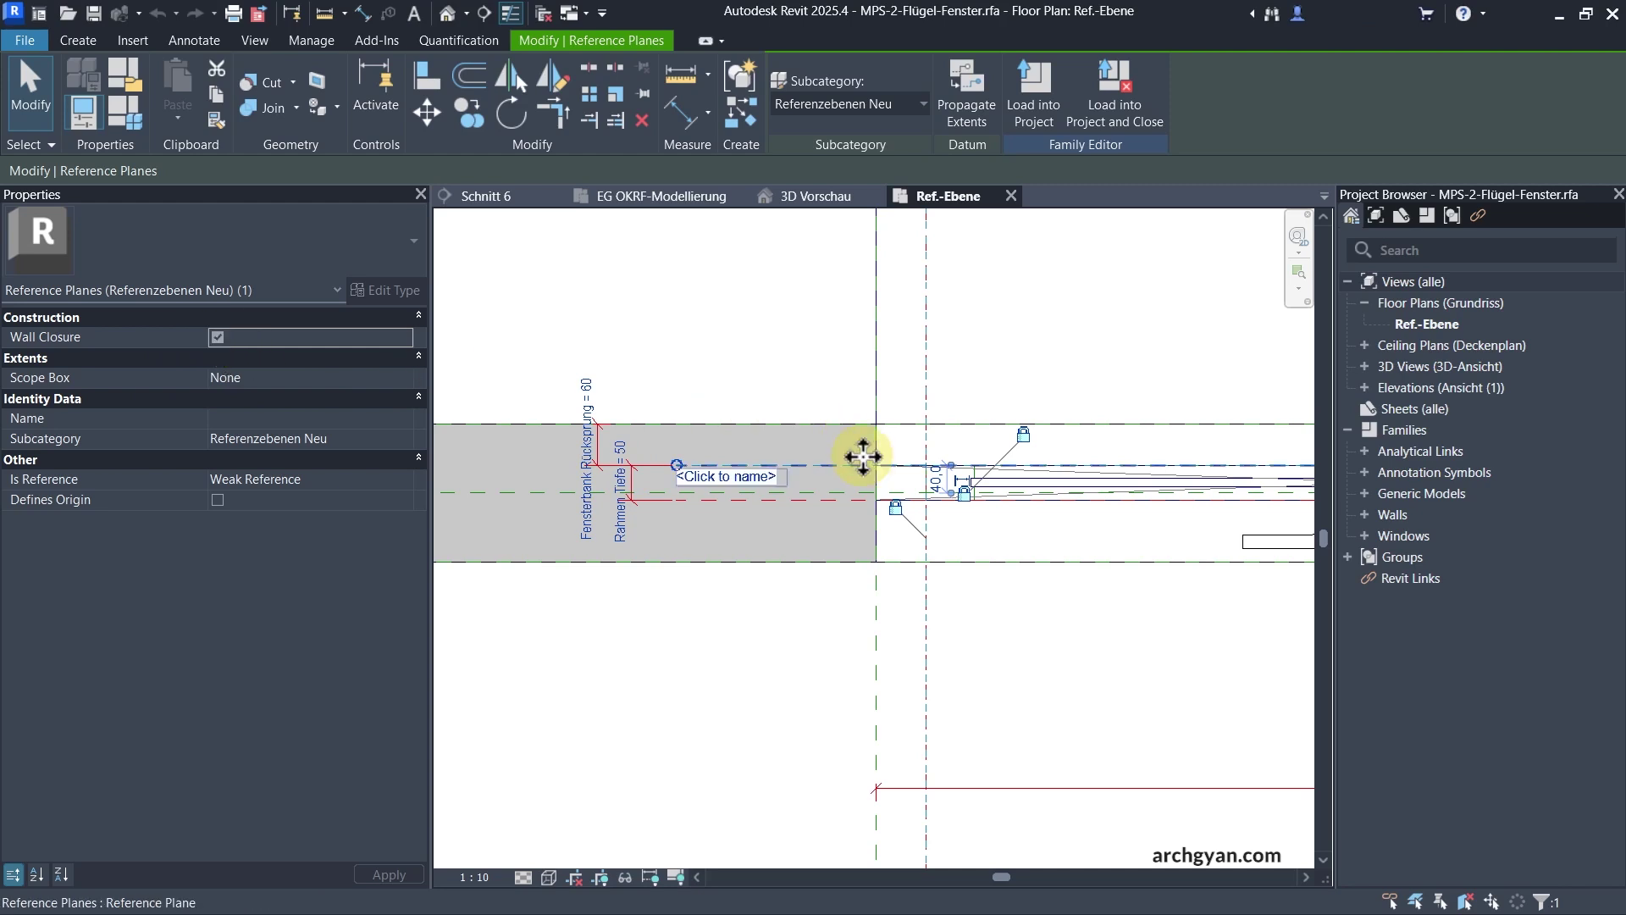
pyautogui.click(834, 508)
pyautogui.click(834, 508)
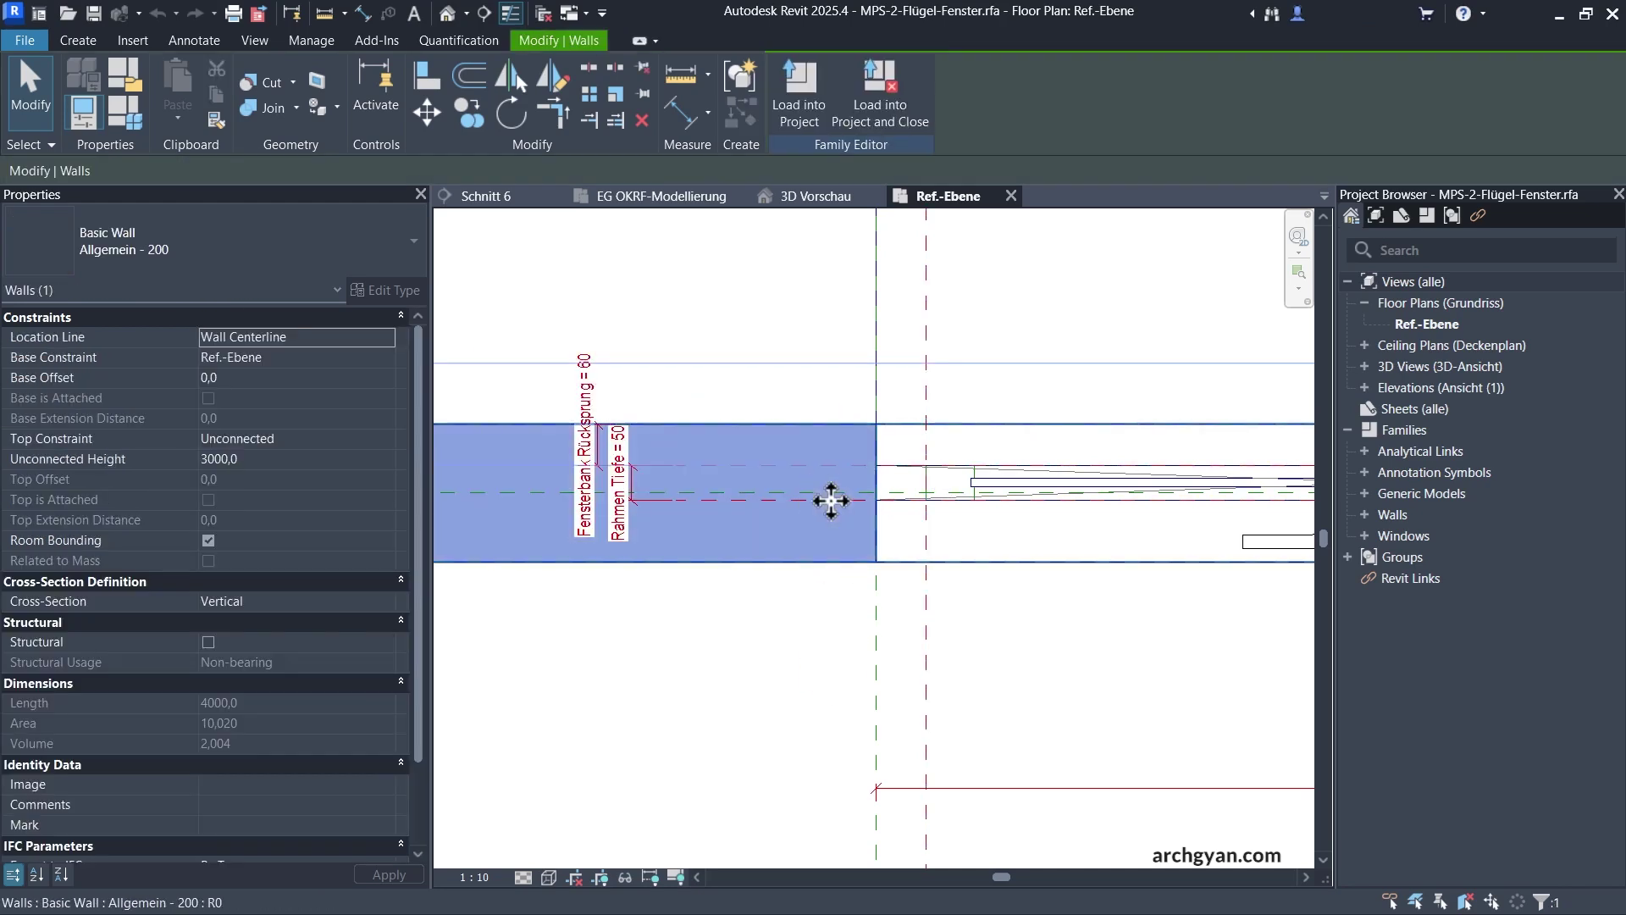
pyautogui.press('Escape')
pyautogui.click(809, 508)
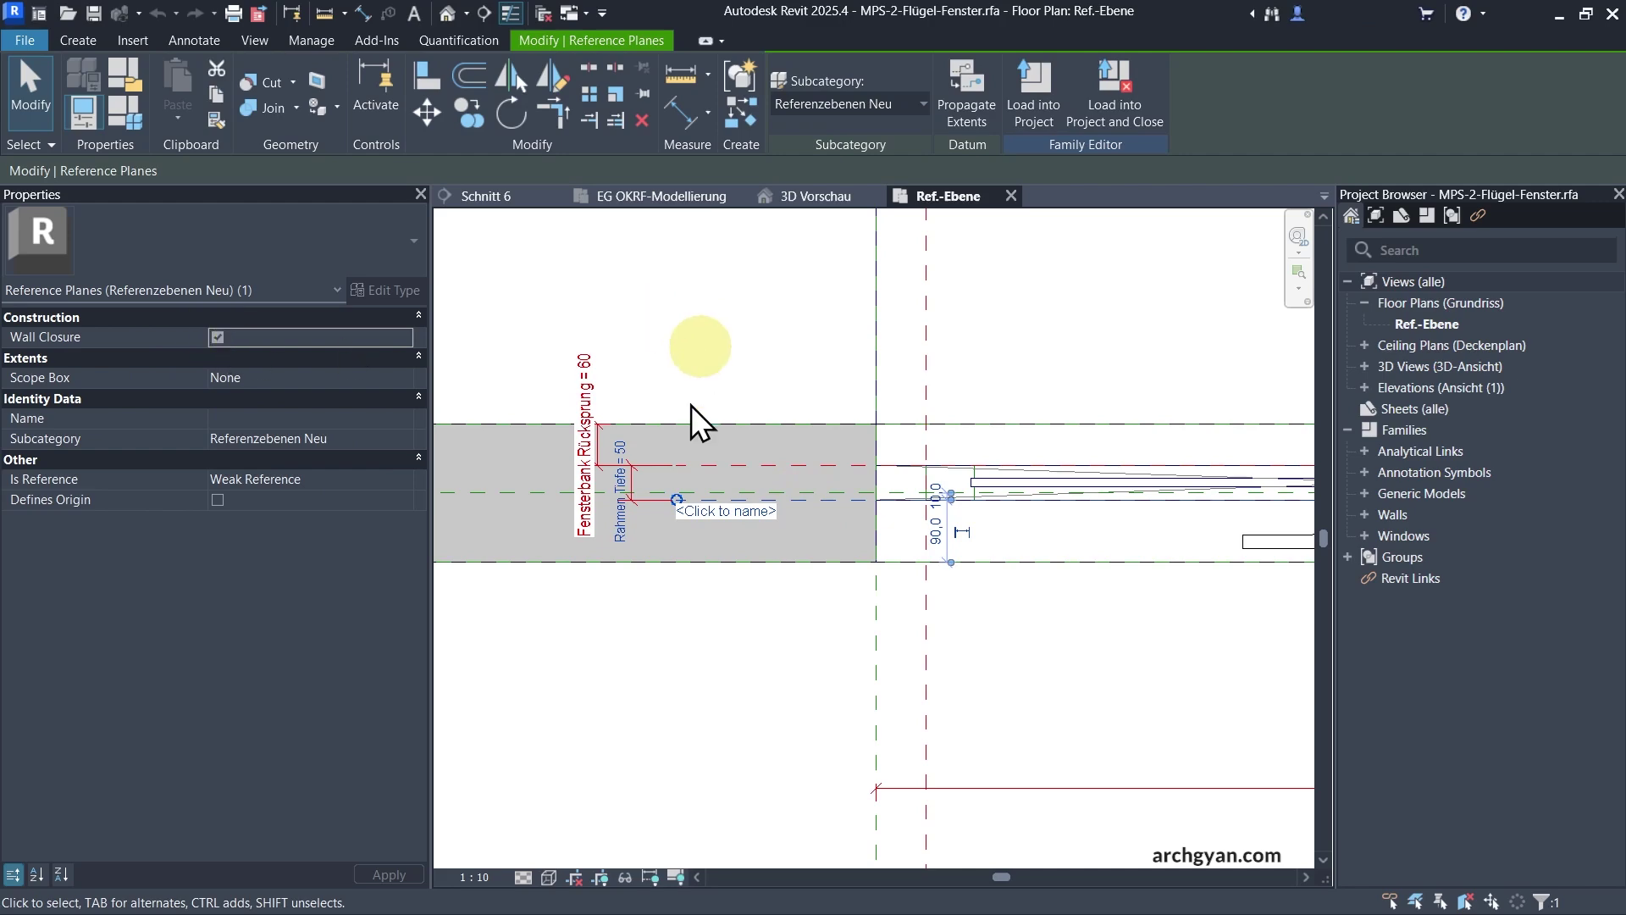
pyautogui.click(644, 199)
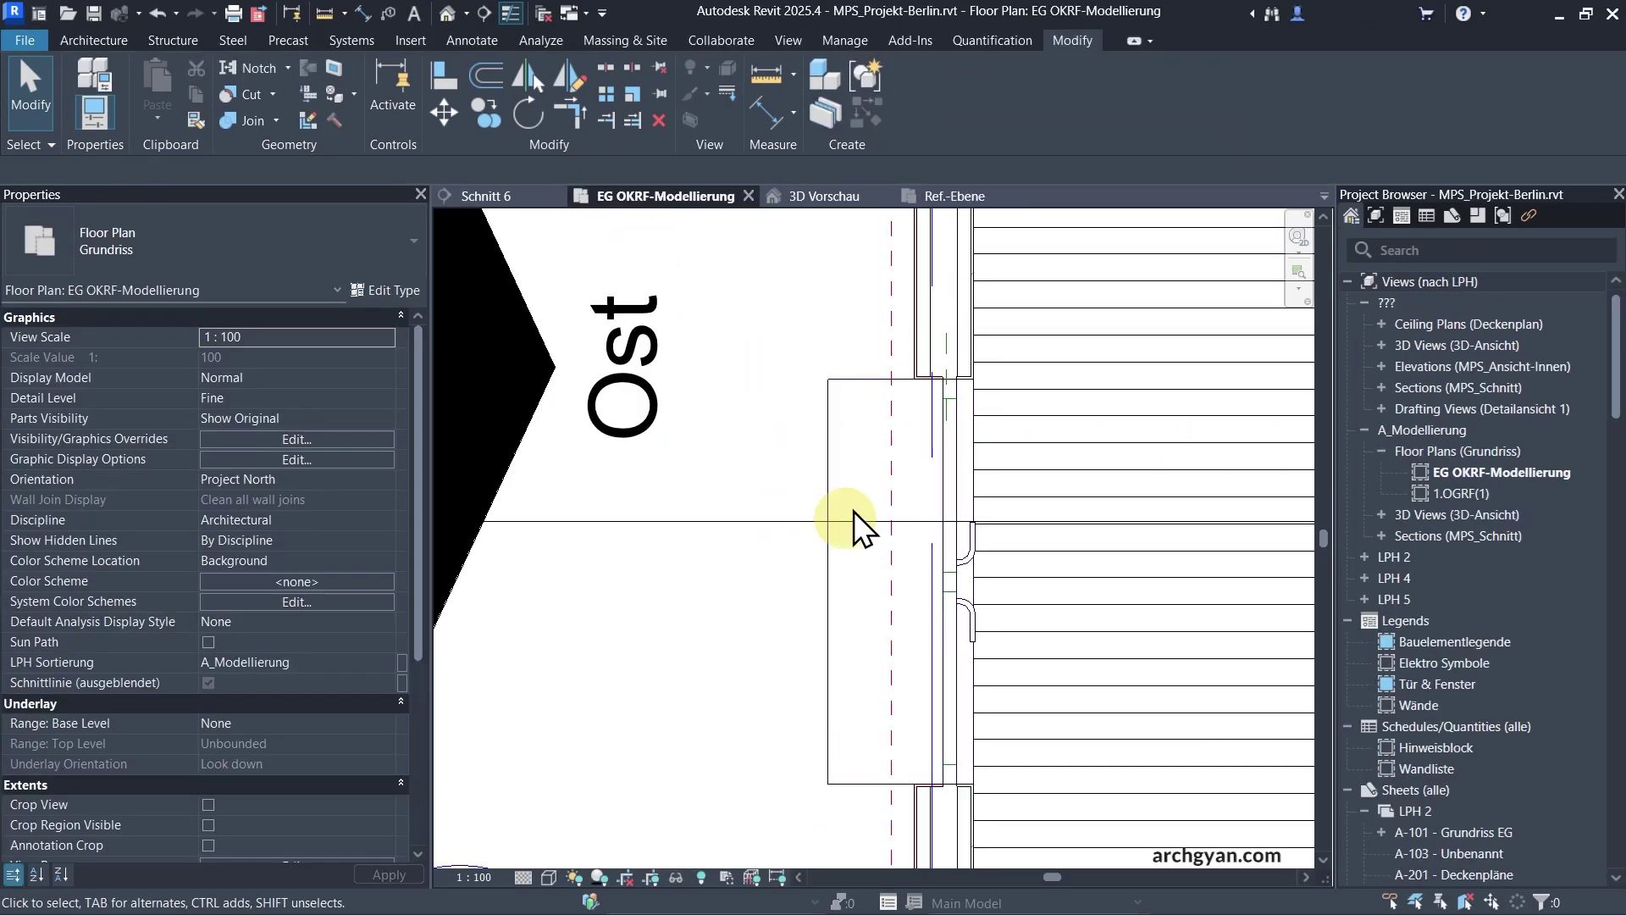
# Turn off Wall Closure for the interior-side reference plane of the Rahmen Tiefe dimension in the window family.
pyautogui.click(935, 190)
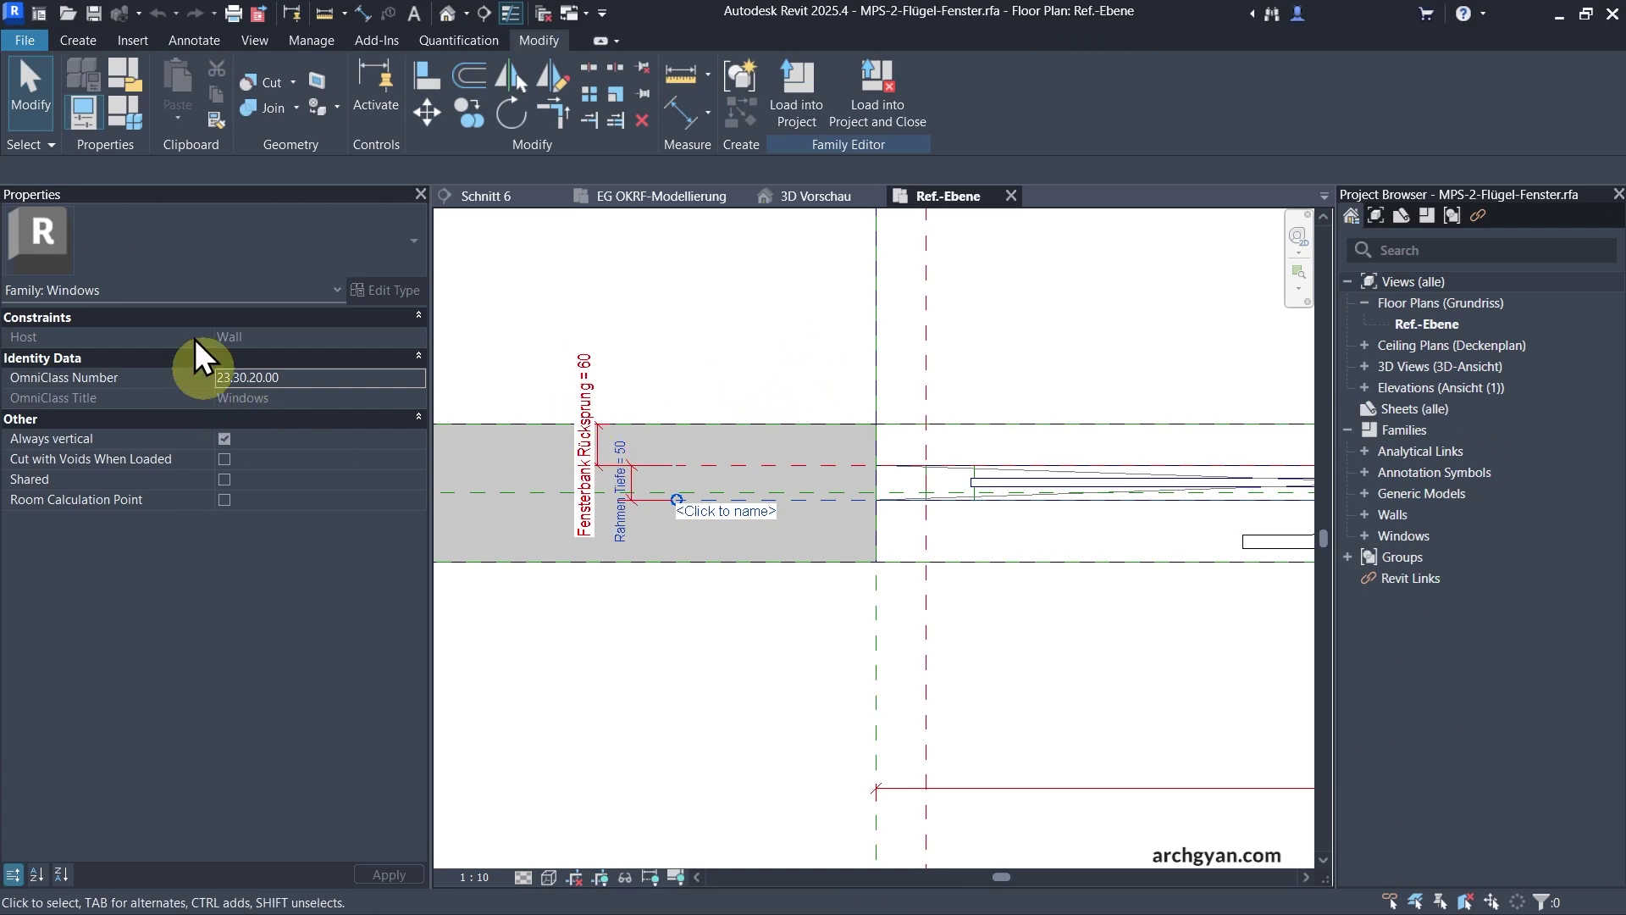
pyautogui.click(823, 502)
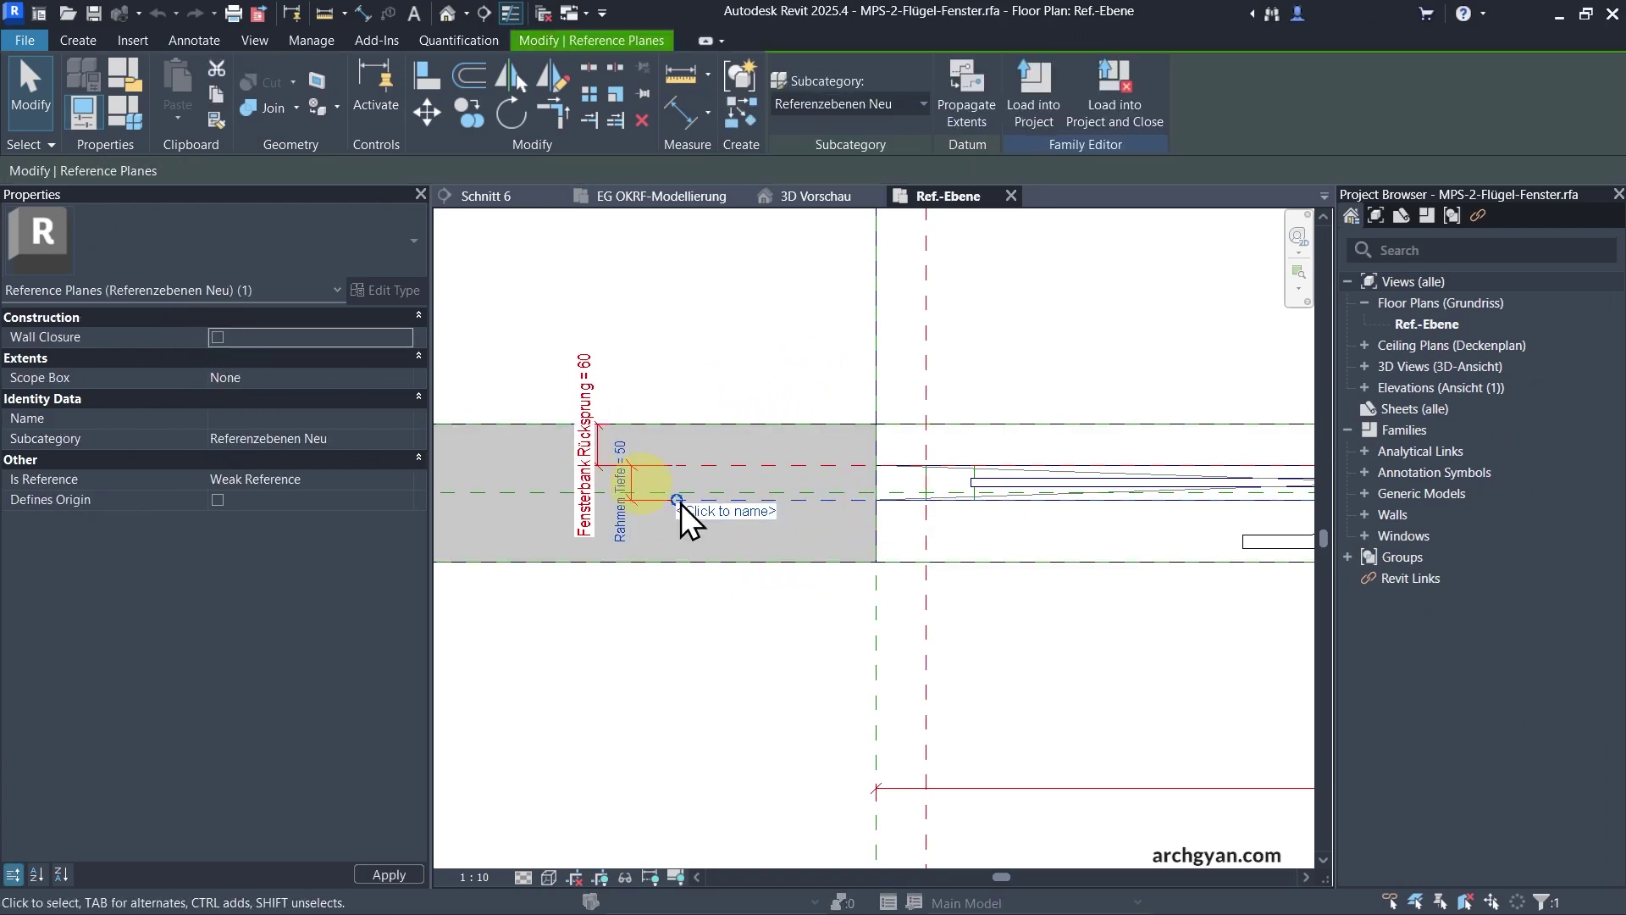
pyautogui.click(722, 758)
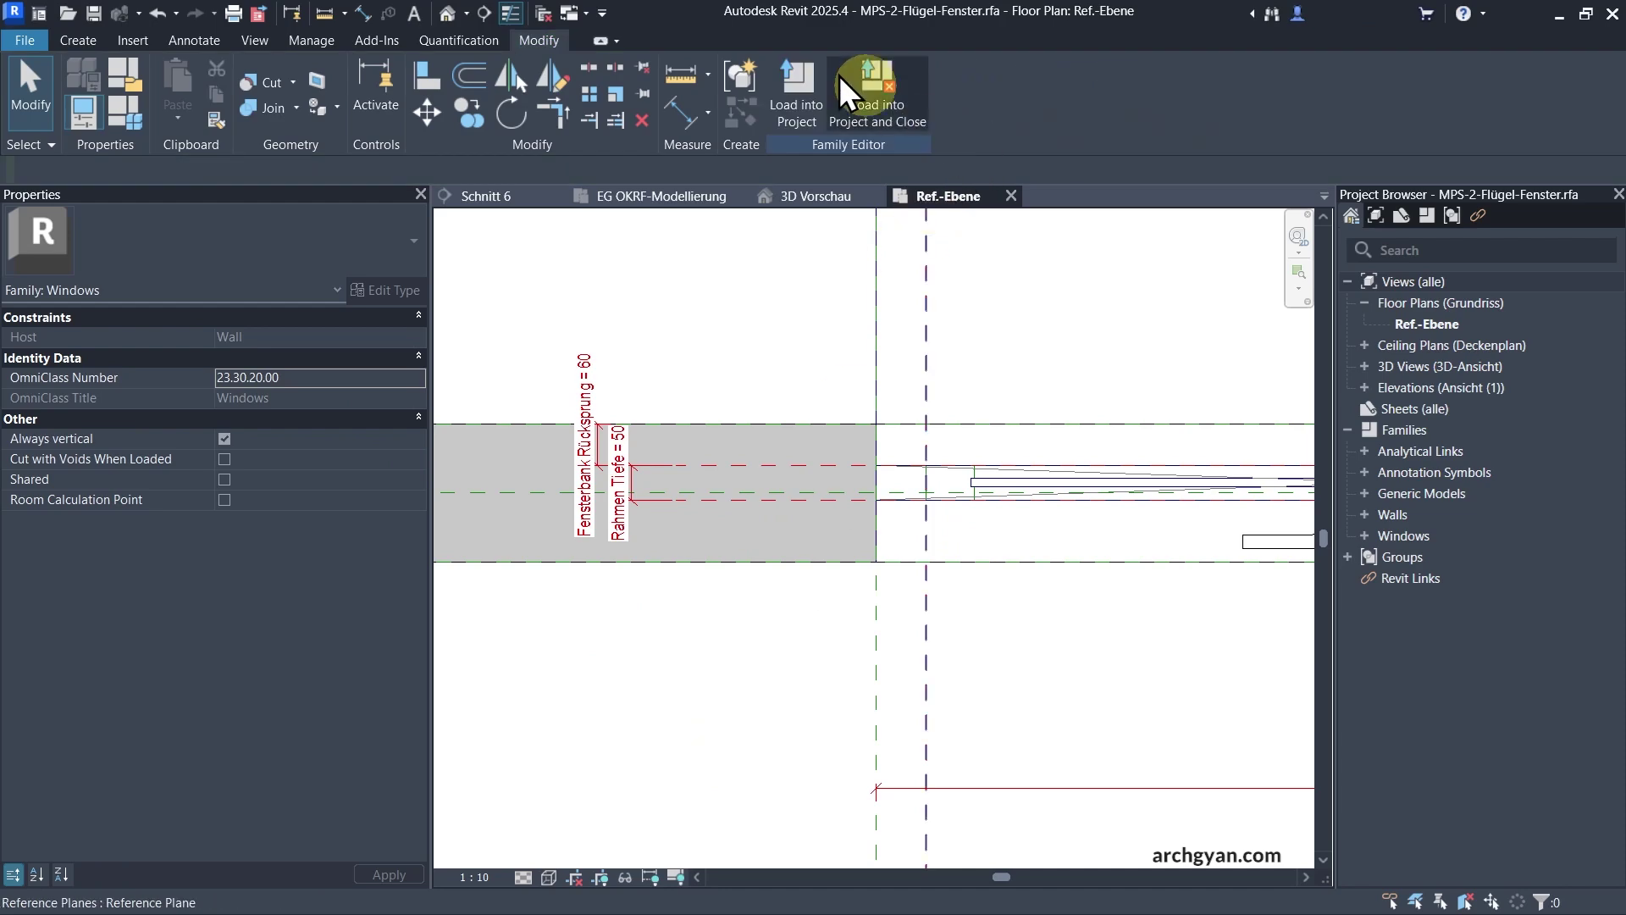
# Load the window family into the project, overwriting the existing version, and inspect the layer wrapping at the opening's corner.
pyautogui.click(797, 78)
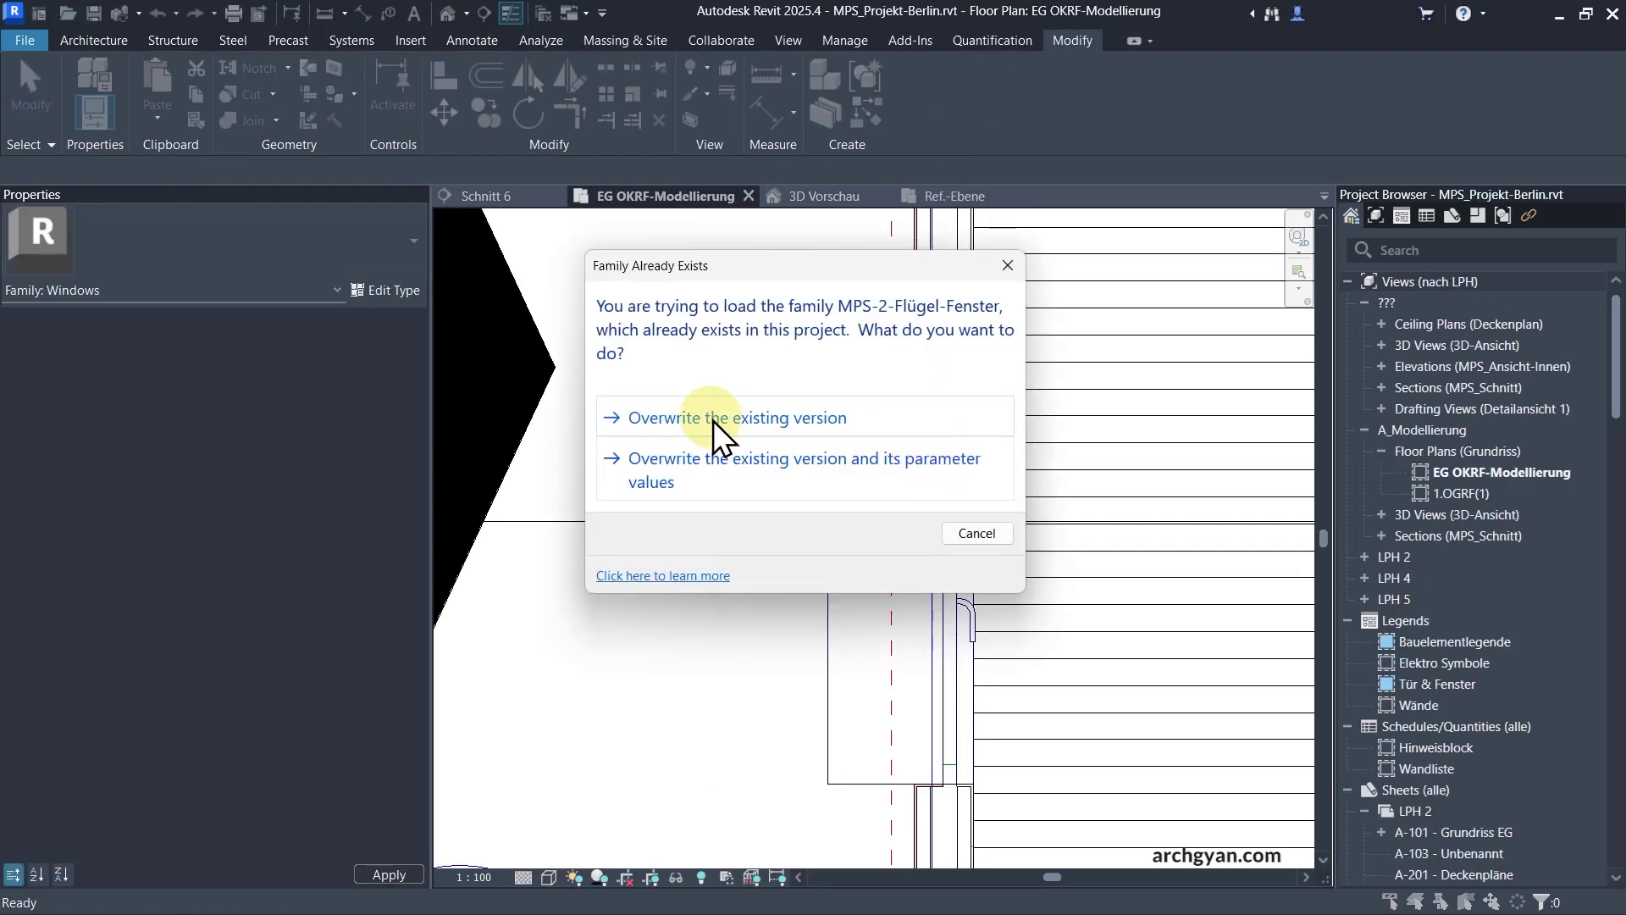
pyautogui.click(712, 421)
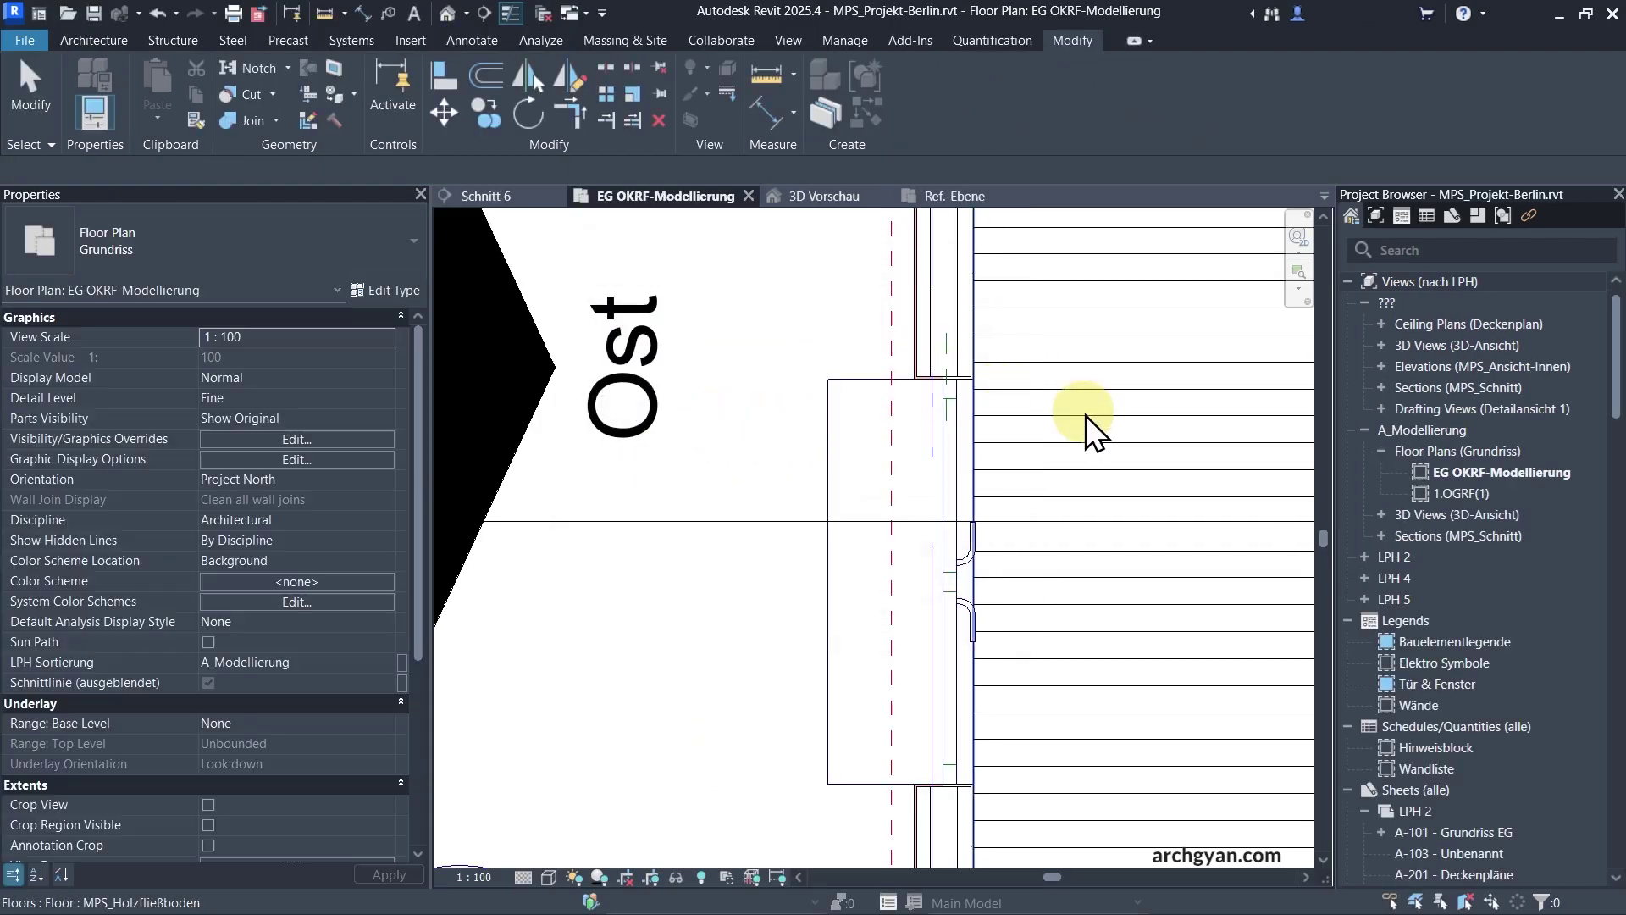
pyautogui.hotkey('ctrl', 'z')
pyautogui.scroll(5, 914, 464)
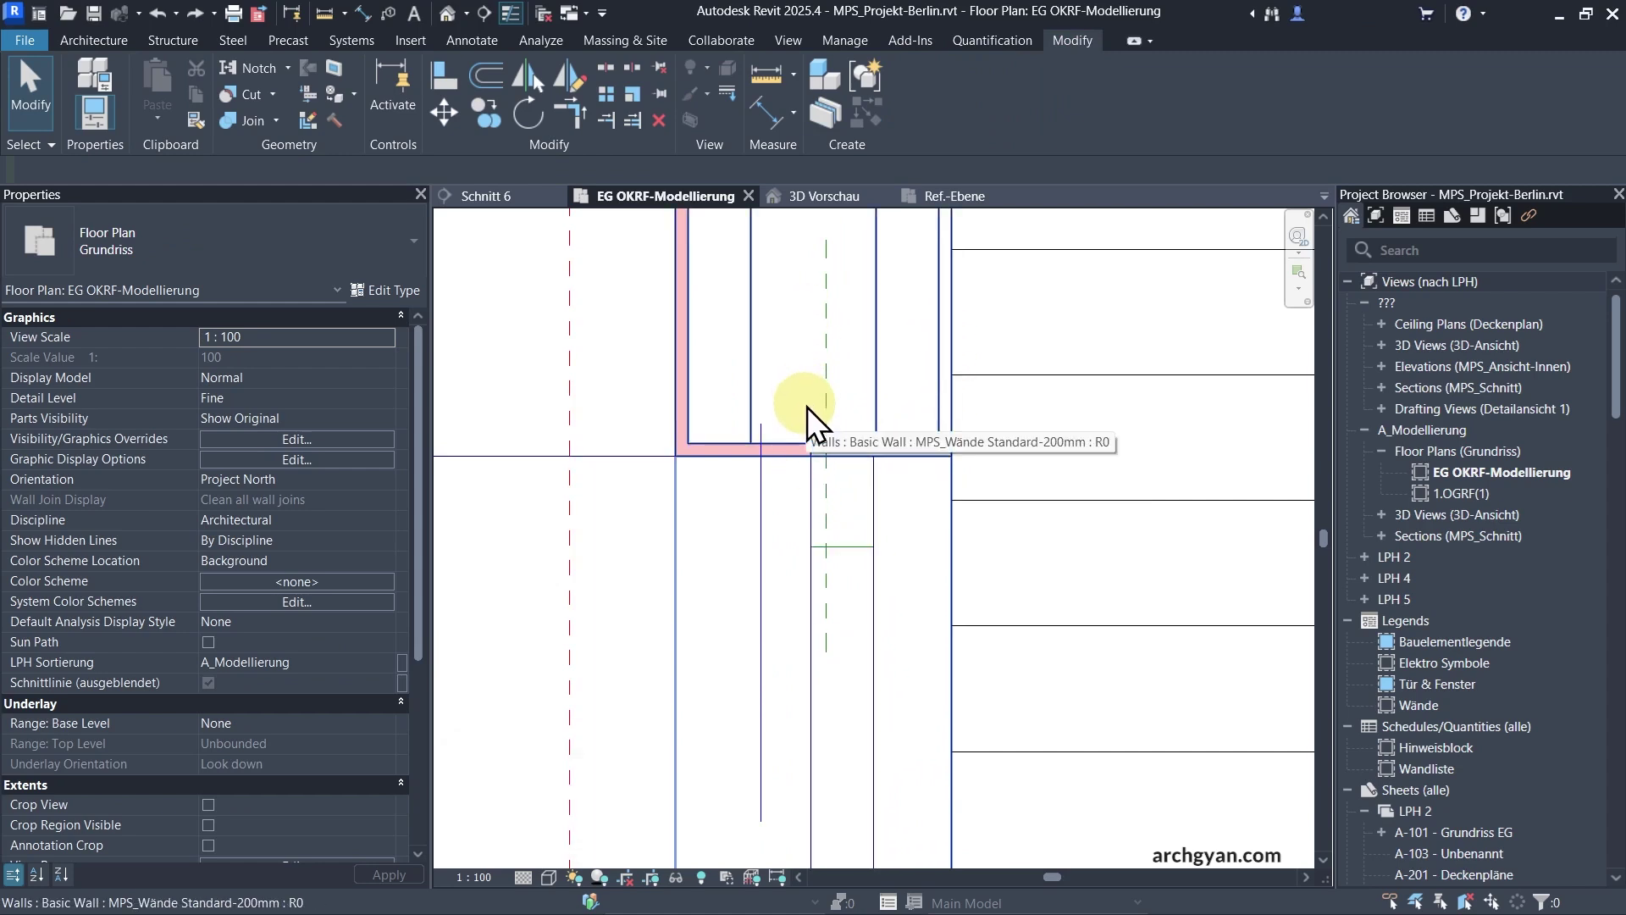
pyautogui.scroll(-4, 813, 355)
pyautogui.scroll(-2, 840, 415)
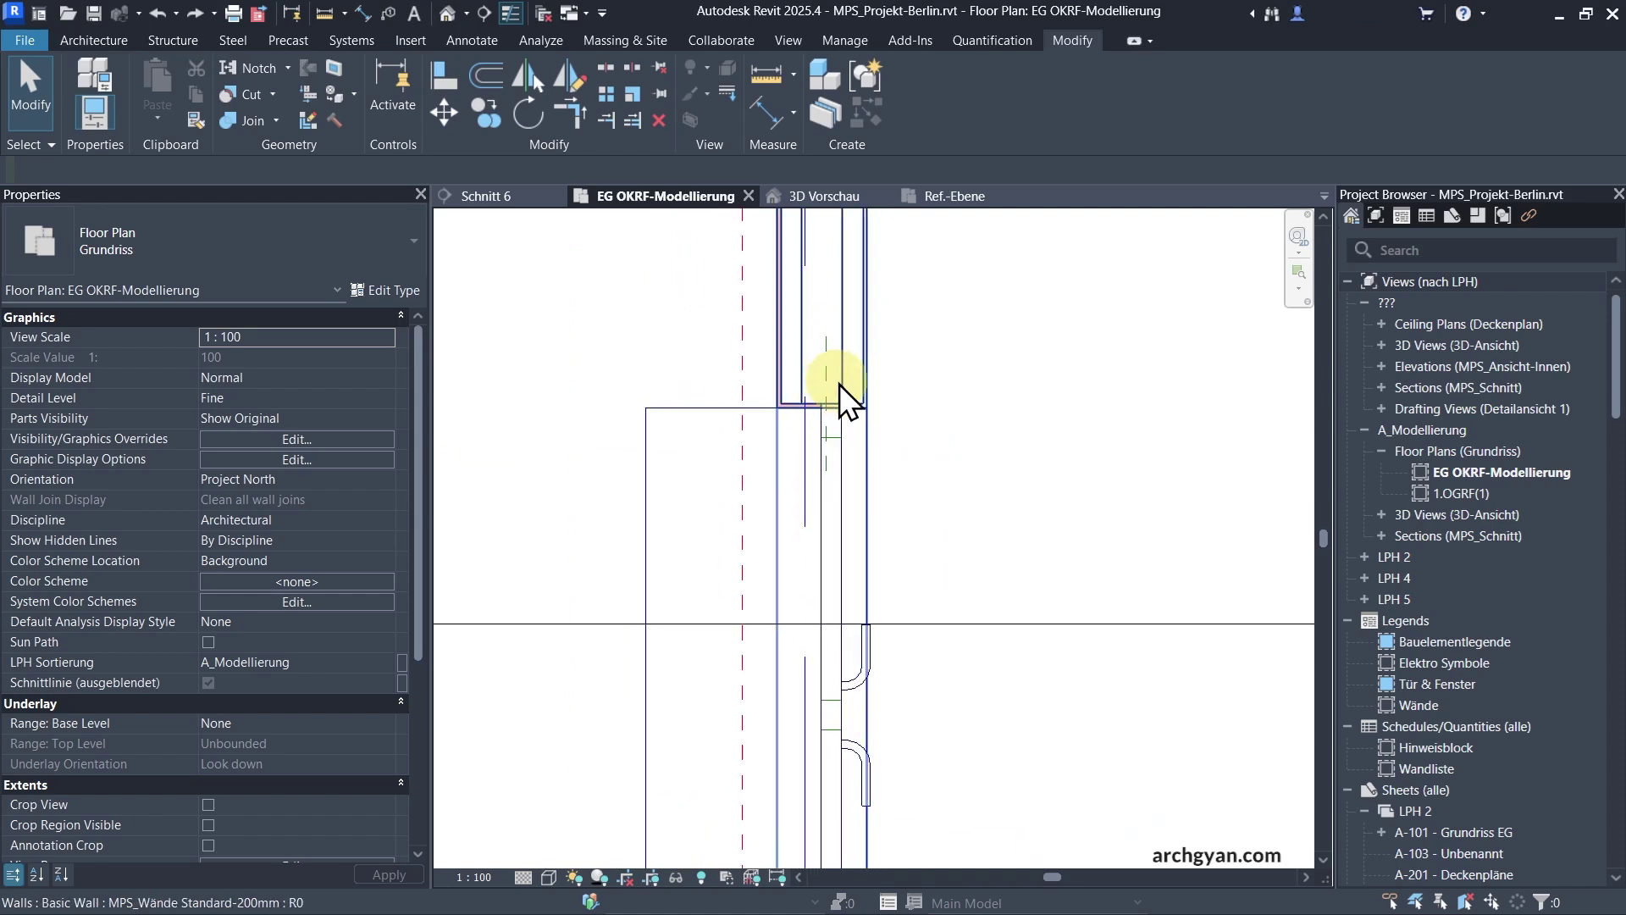
pyautogui.scroll(2, 844, 381)
pyautogui.scroll(-1, 885, 363)
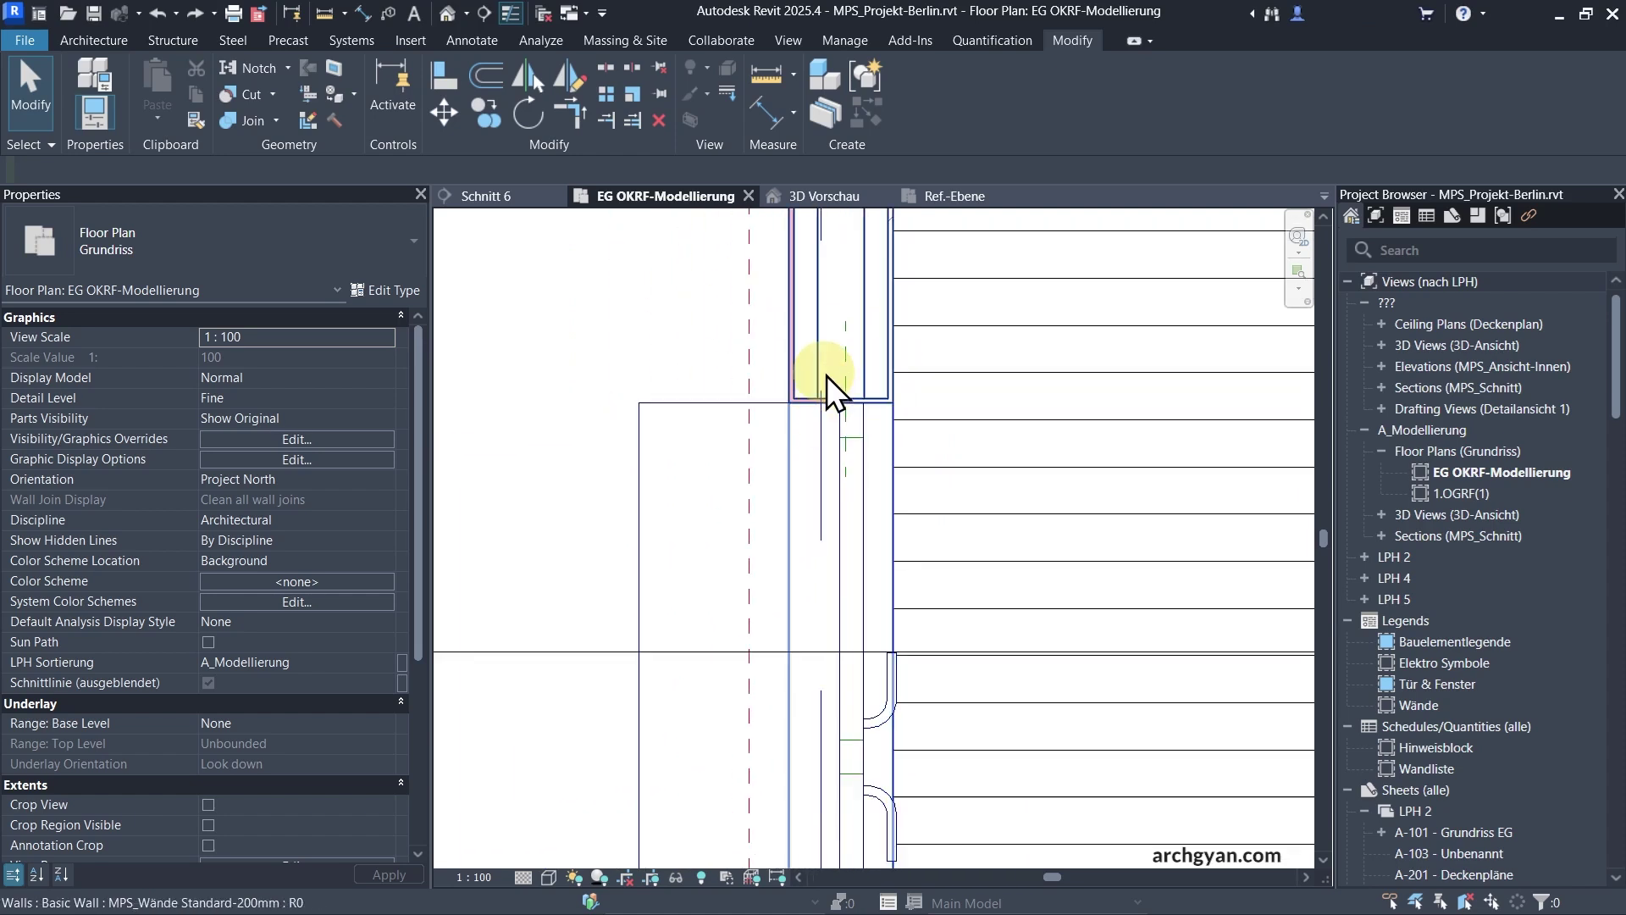
# Shift the window frame outward within the wall opening to a Fensterbank Rücksprung of about 0.078.
pyautogui.click(847, 608)
pyautogui.scroll(1, 853, 724)
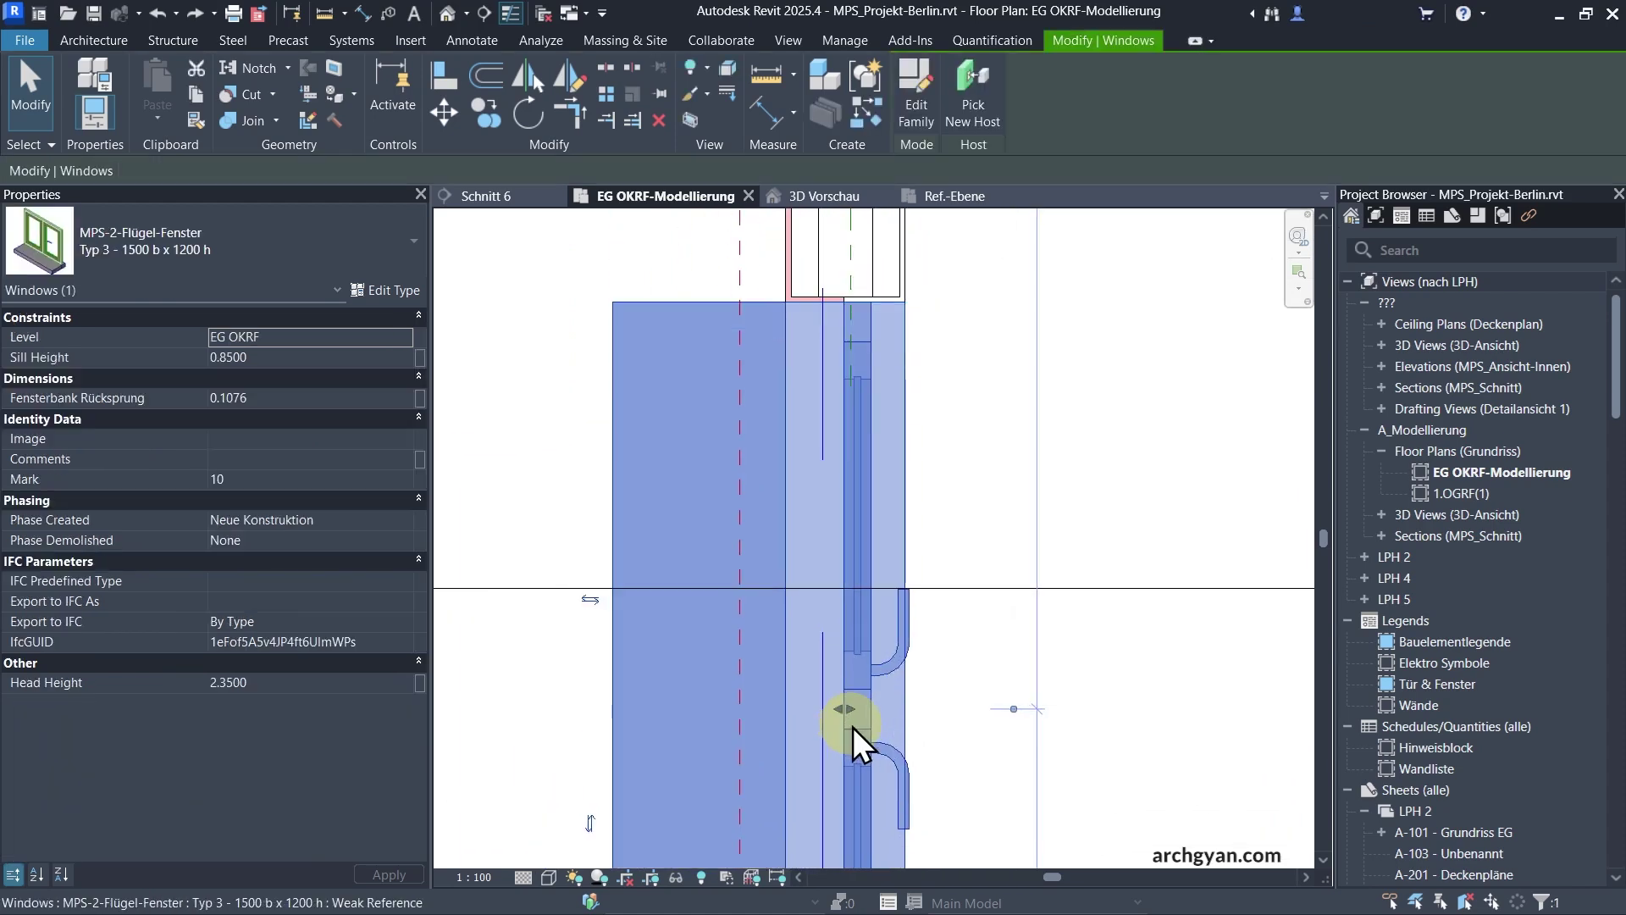
pyautogui.moveTo(844, 714); pyautogui.dragTo(829, 713)
pyautogui.scroll(4, 843, 291)
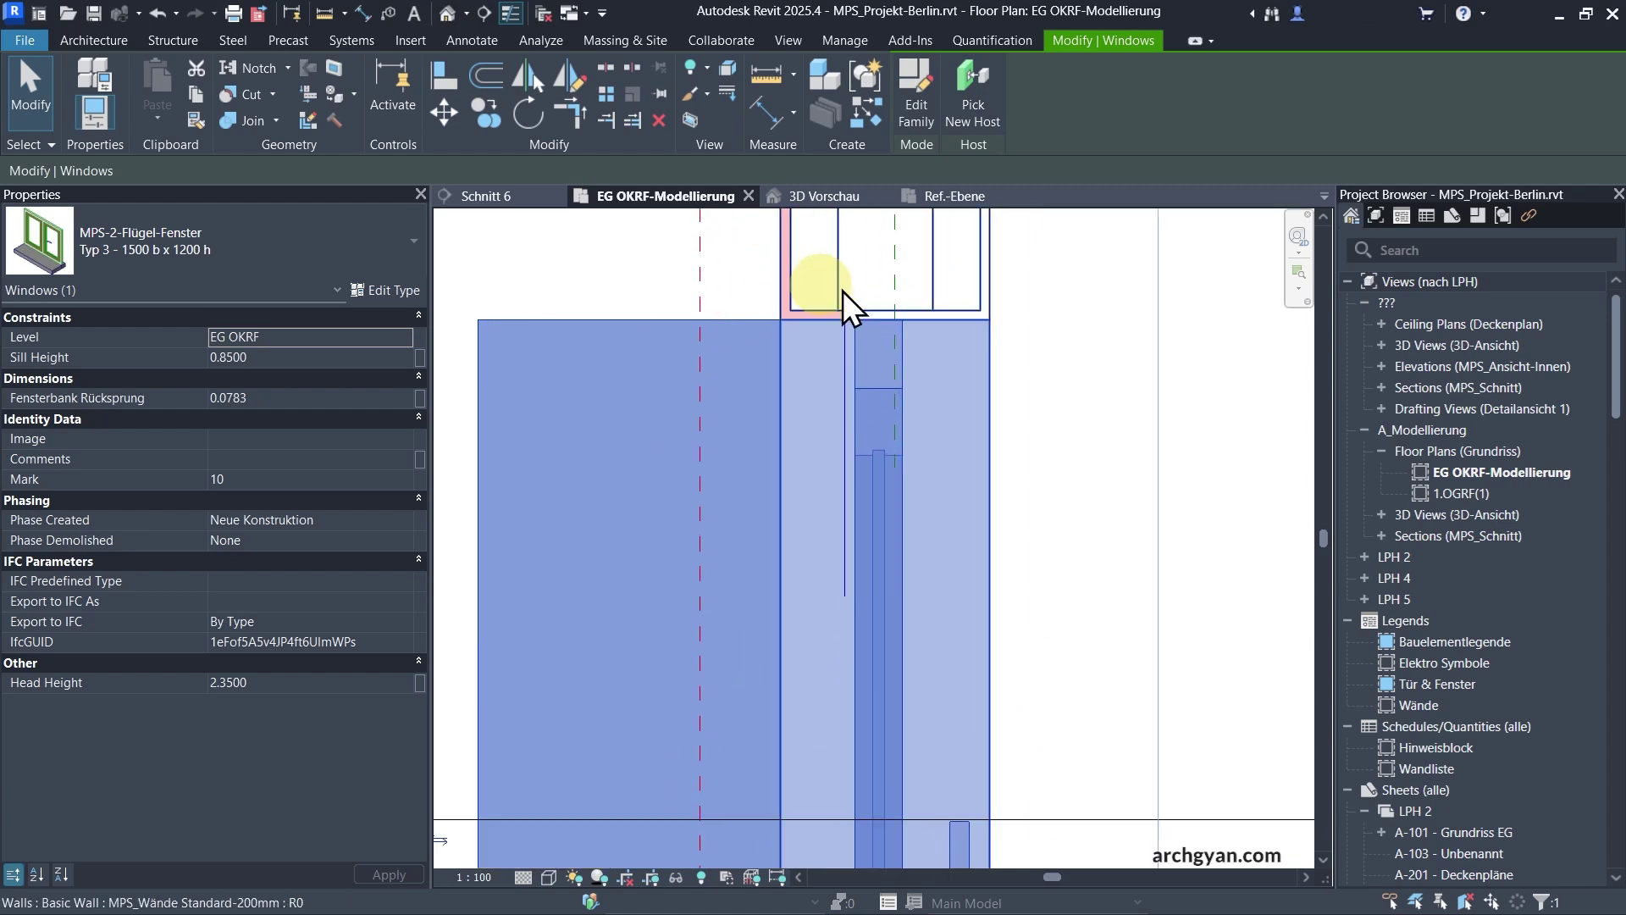
# Examine how the exterior and interior wall layers meet at the window frame at the opening's corner.
pyautogui.scroll(-2, 918, 375)
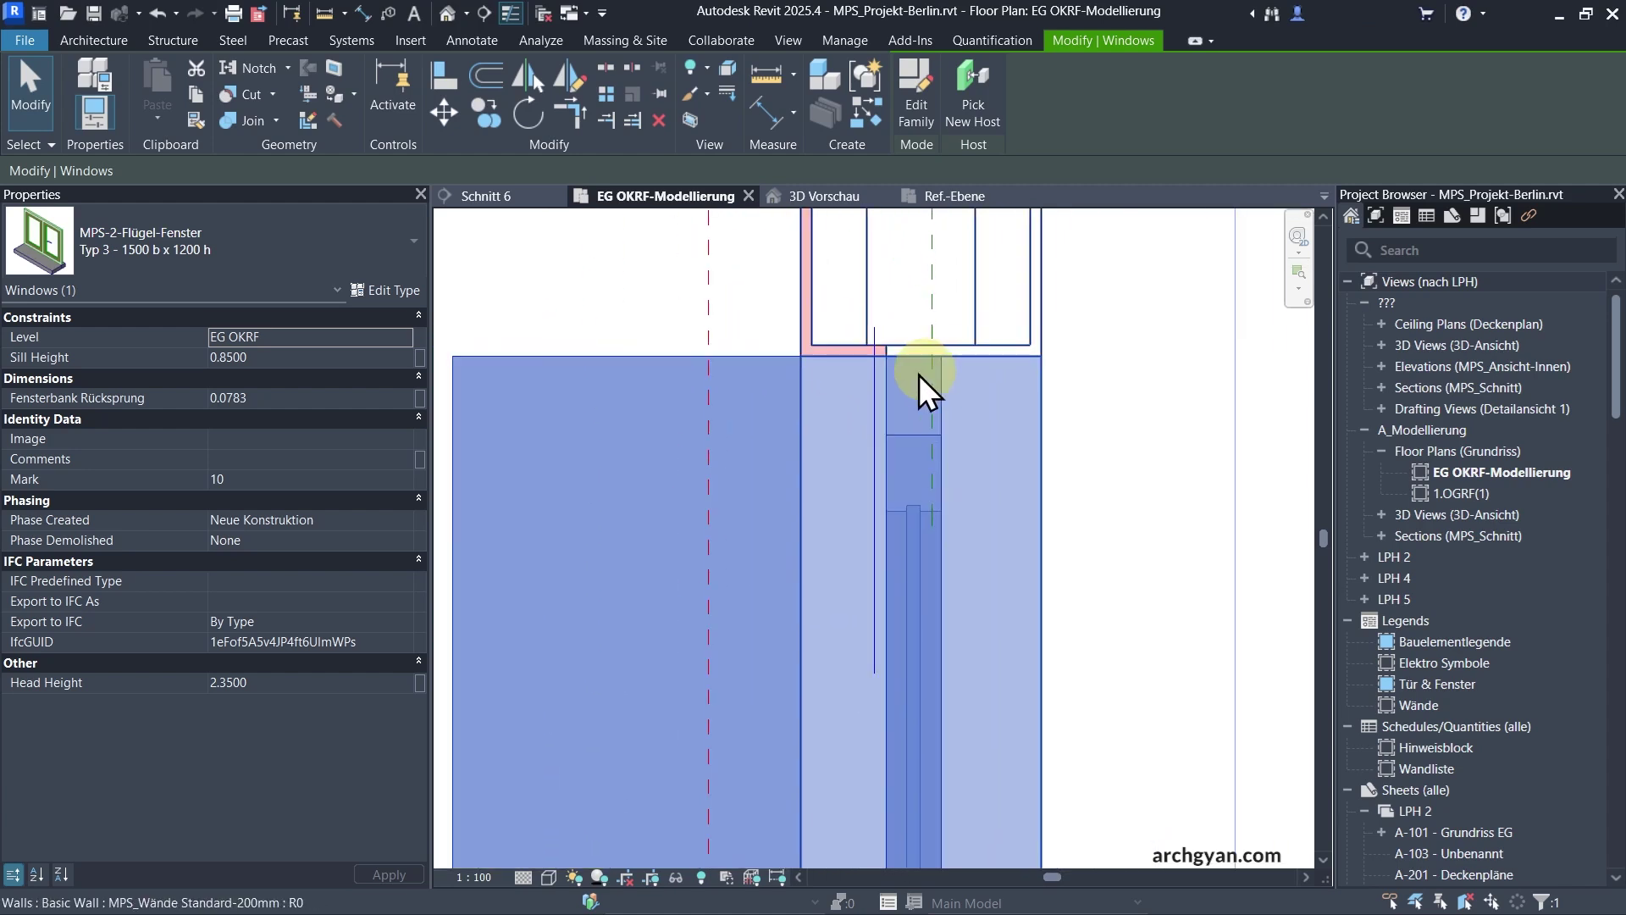
pyautogui.scroll(-4, 916, 382)
pyautogui.click(803, 314)
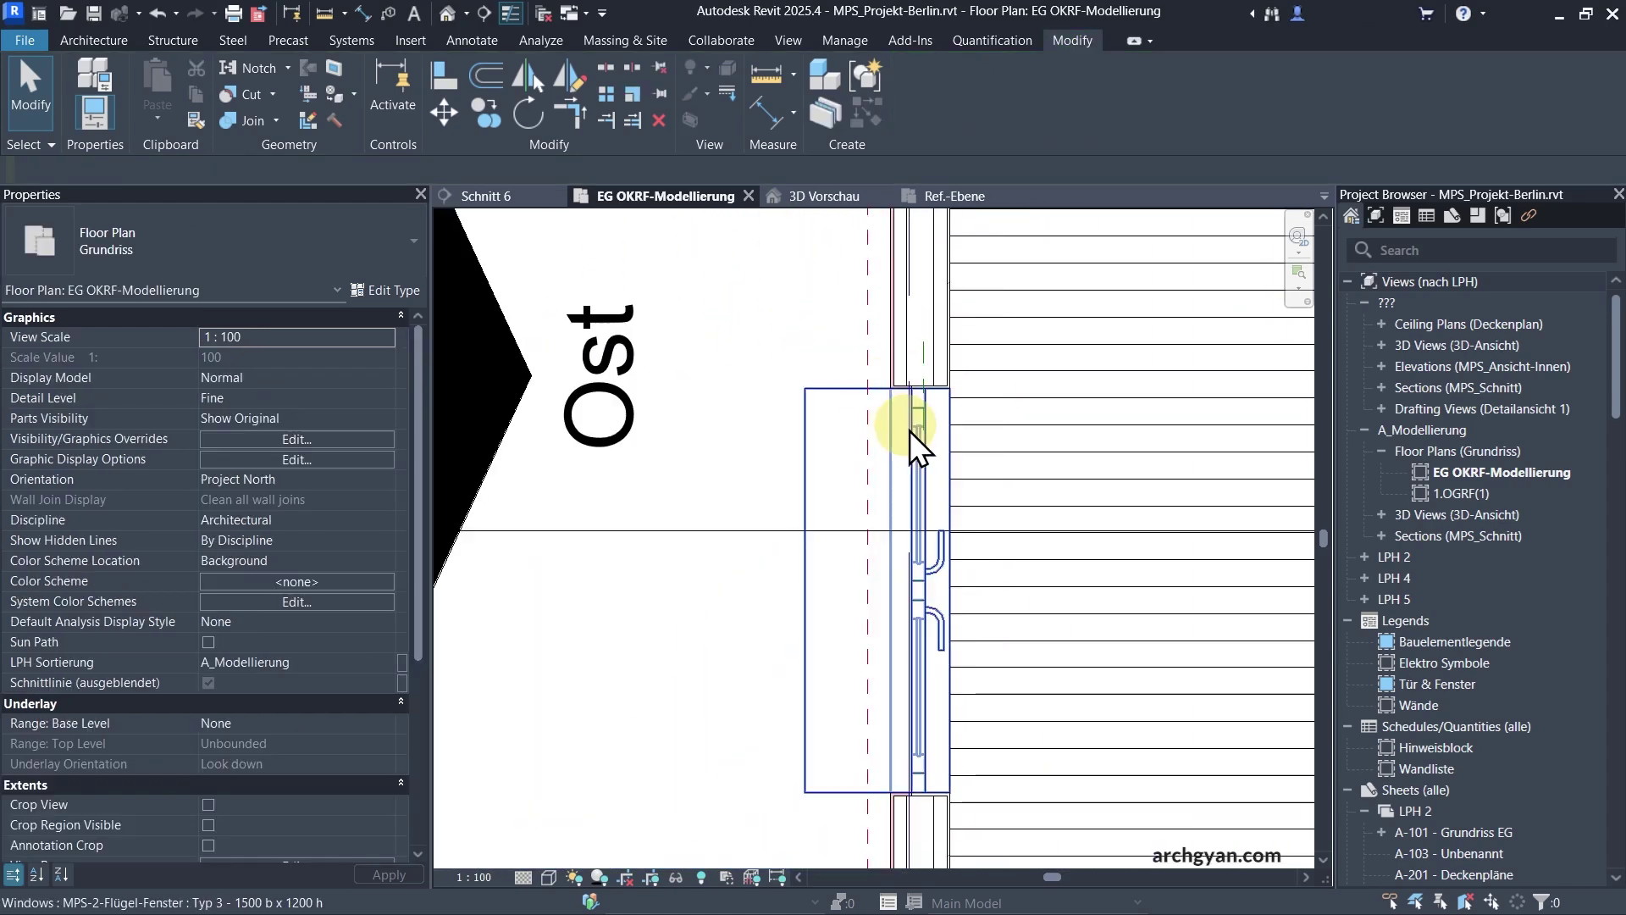
pyautogui.click(916, 436)
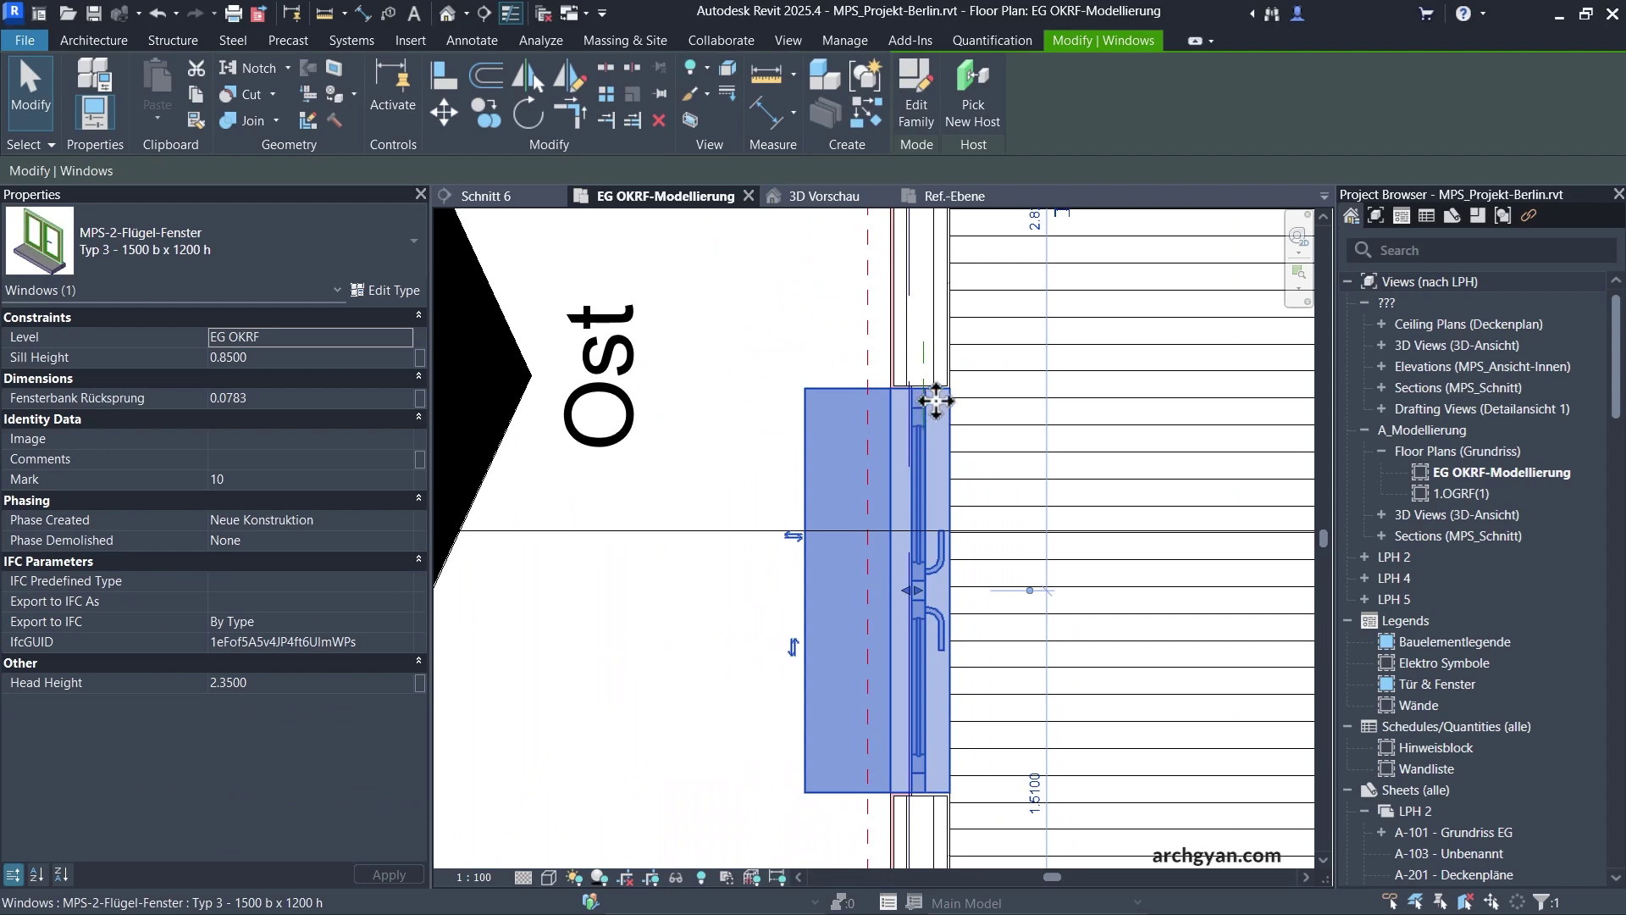
pyautogui.scroll(2, 908, 387)
pyautogui.scroll(2, 915, 410)
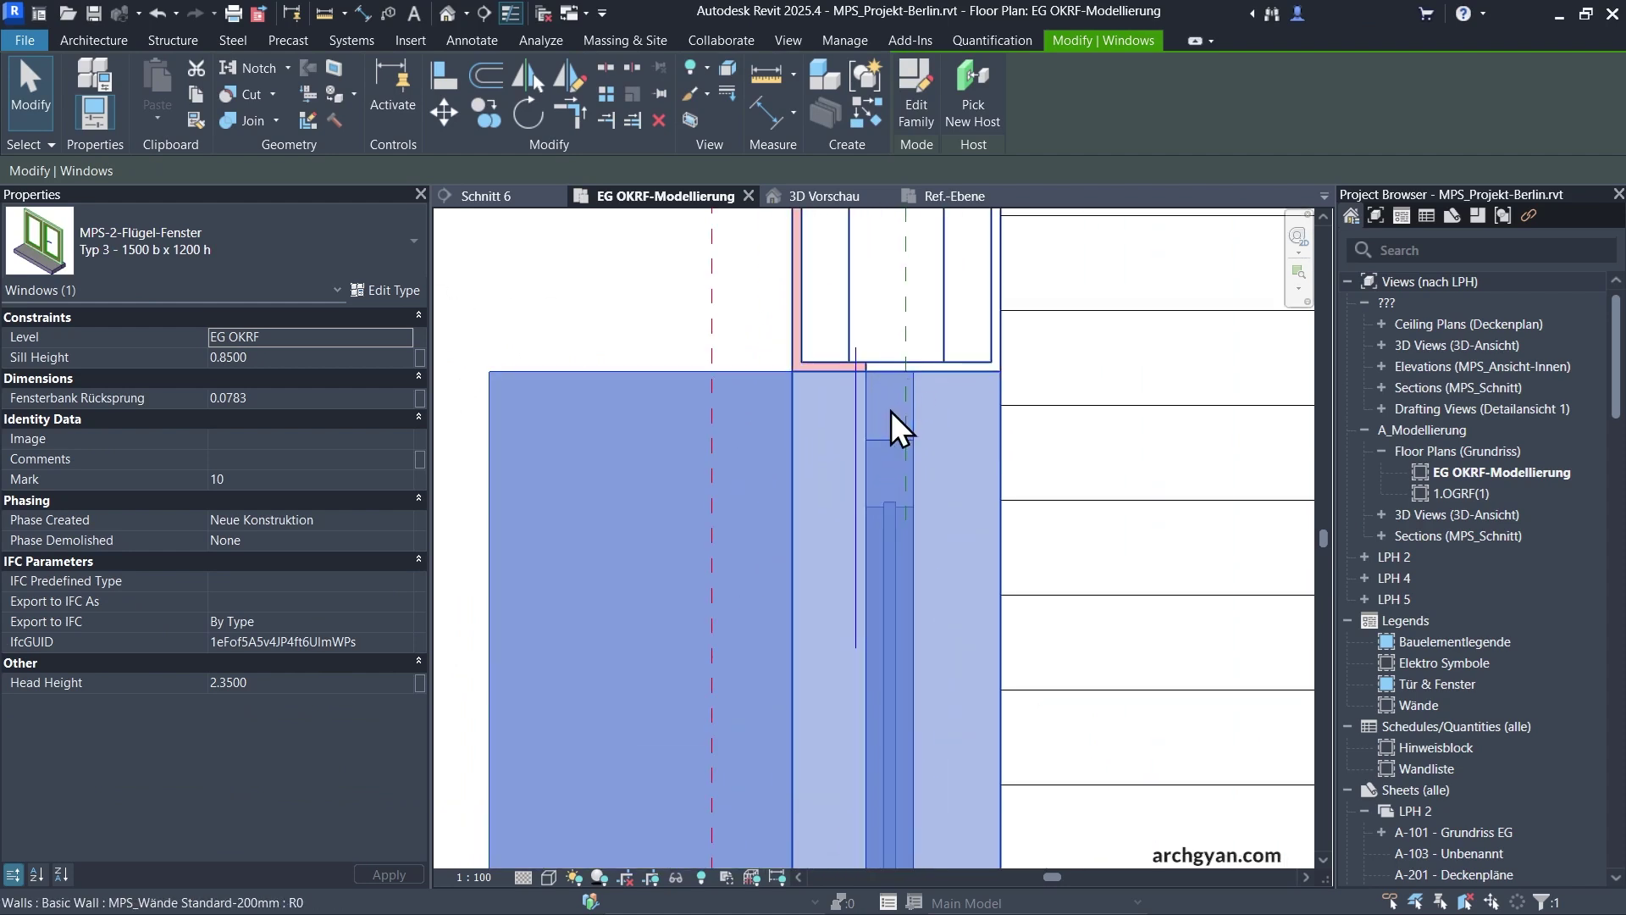
pyautogui.scroll(-2, 911, 411)
pyautogui.click(708, 306)
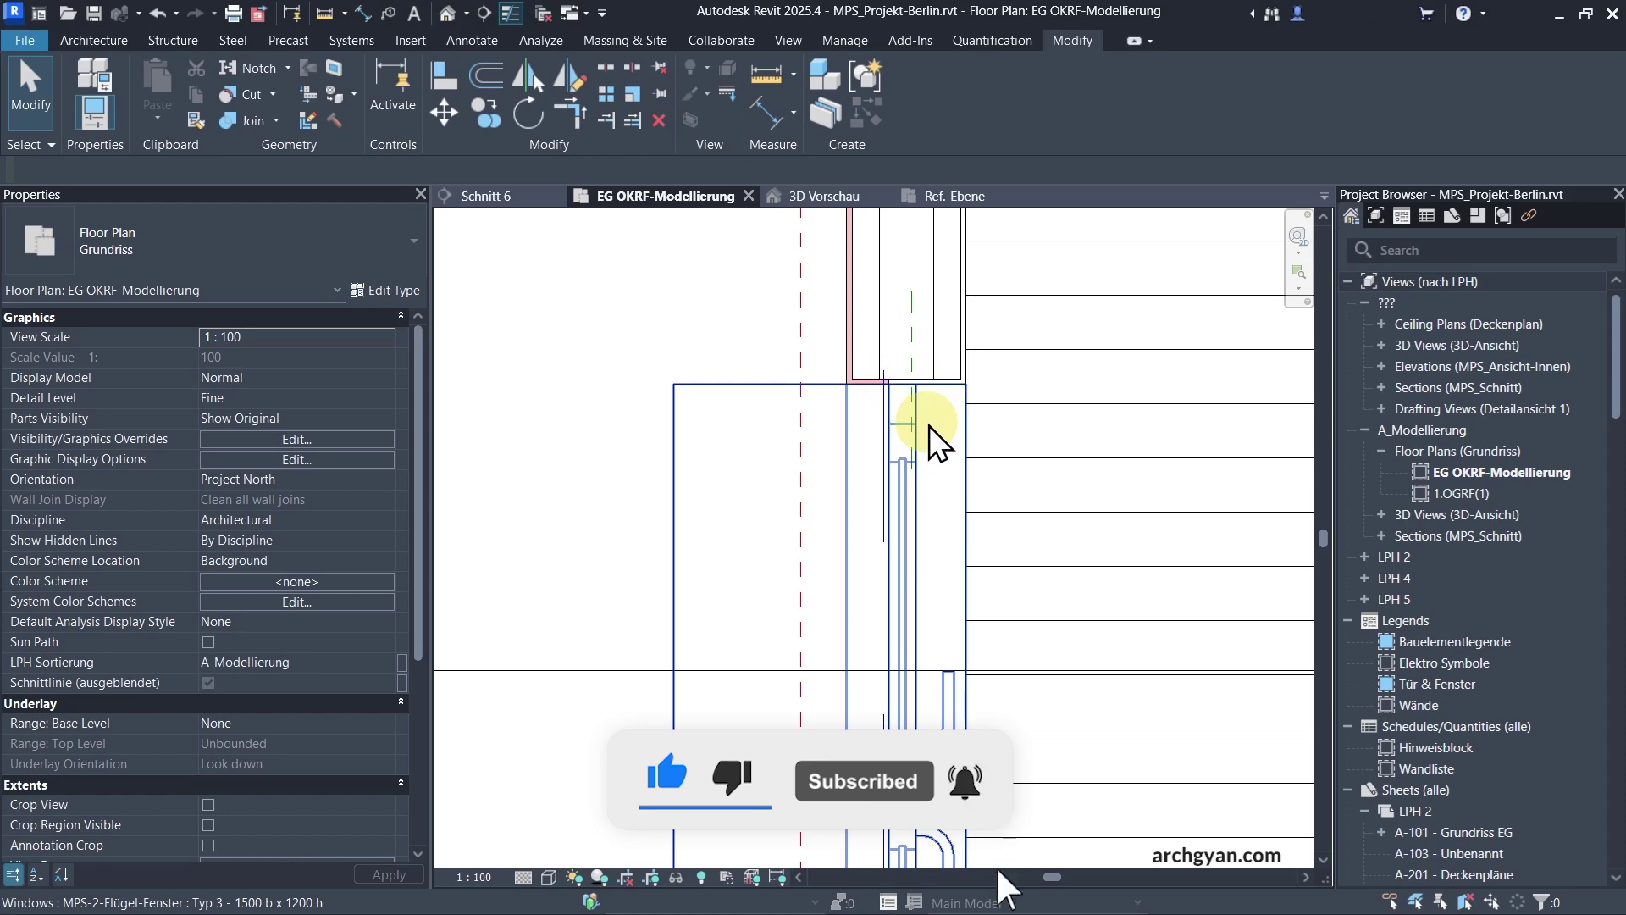
pyautogui.scroll(-3, 860, 446)
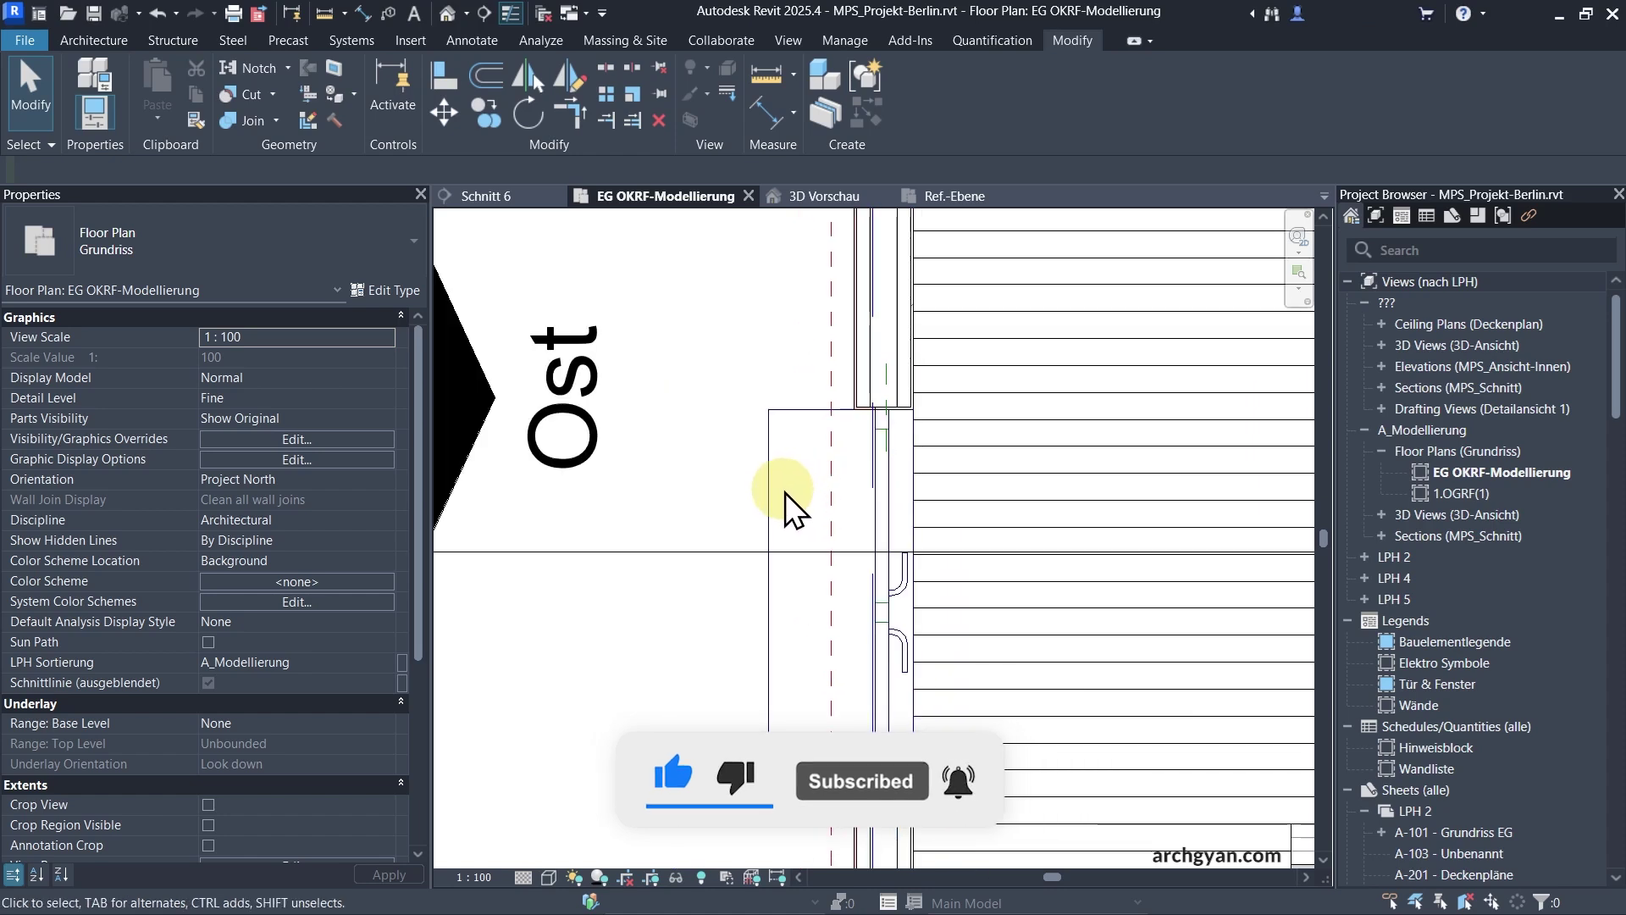